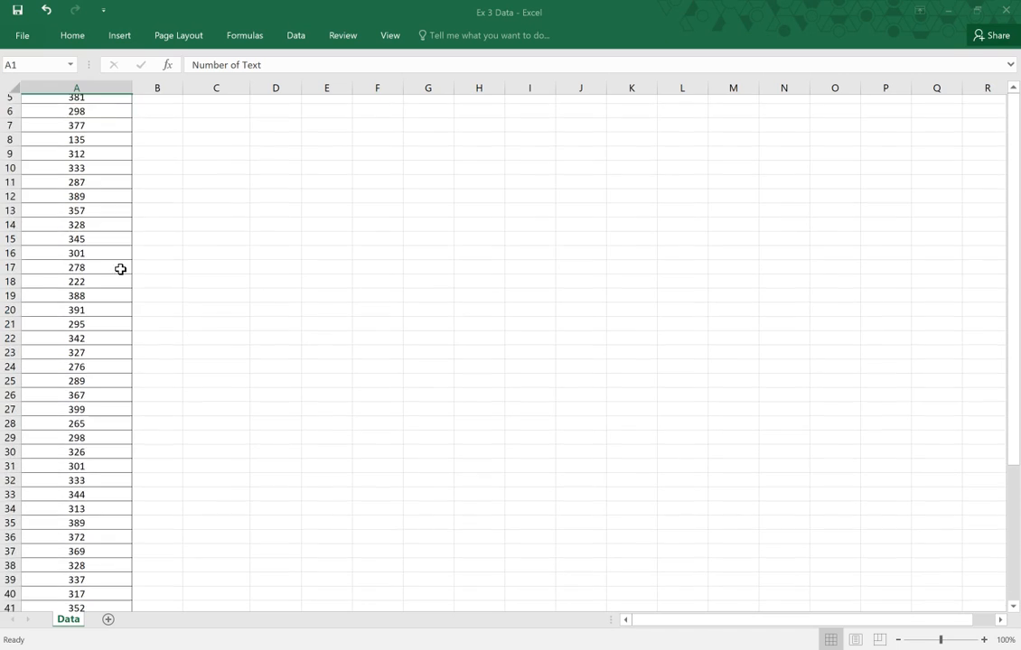
Label C2 "Count:" and count column A's numeric entries in D2 with the formula =count(A:A)
scroll(120, 269, up, 3)
scroll(120, 269, up, 3)
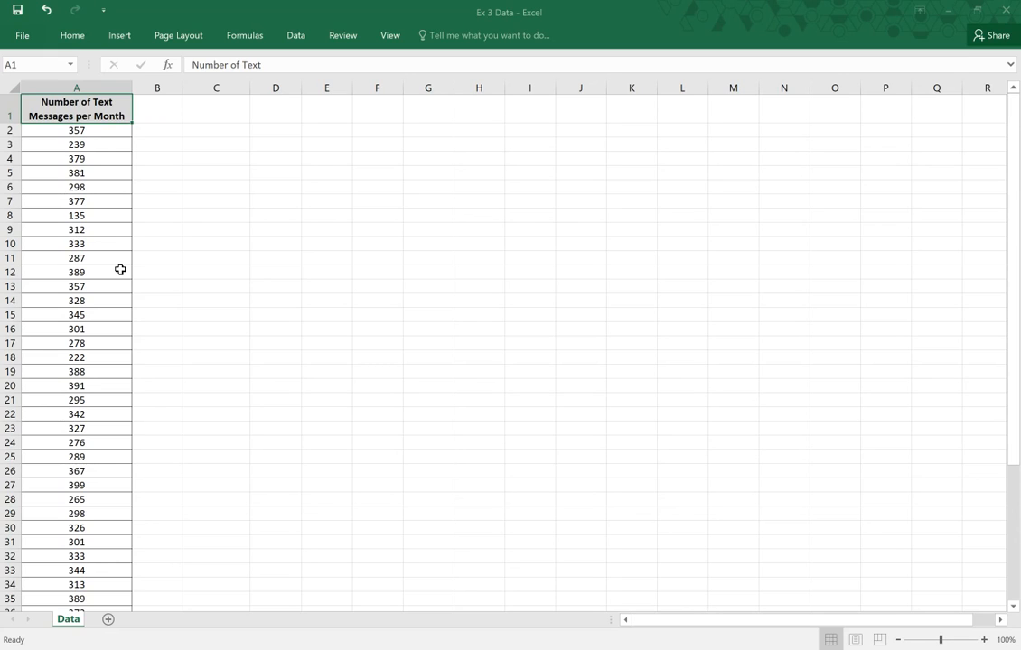
click(218, 130)
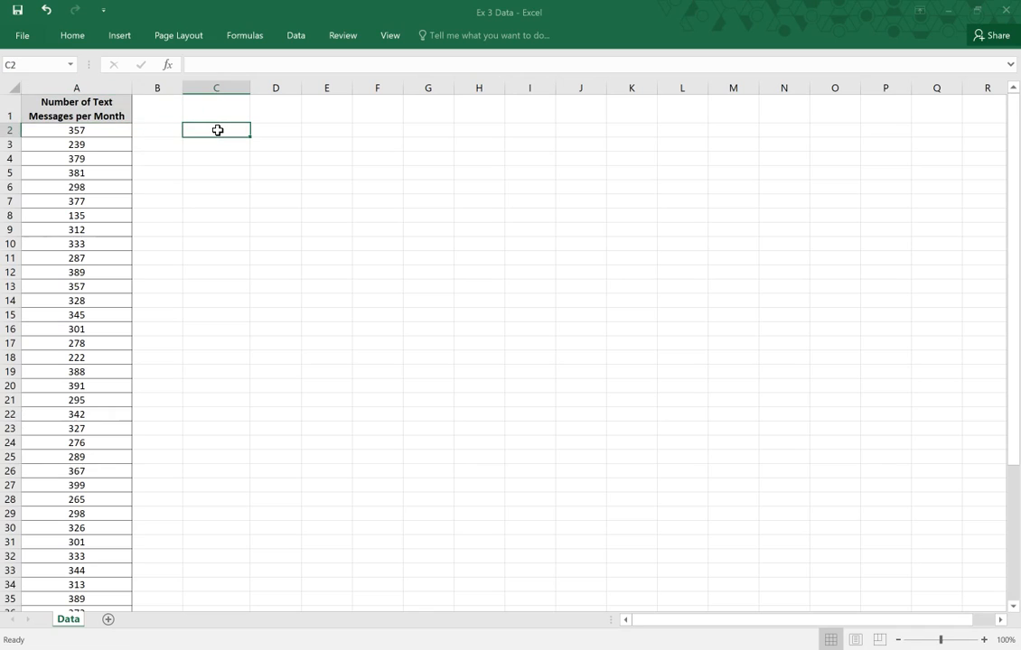
text(Count:)
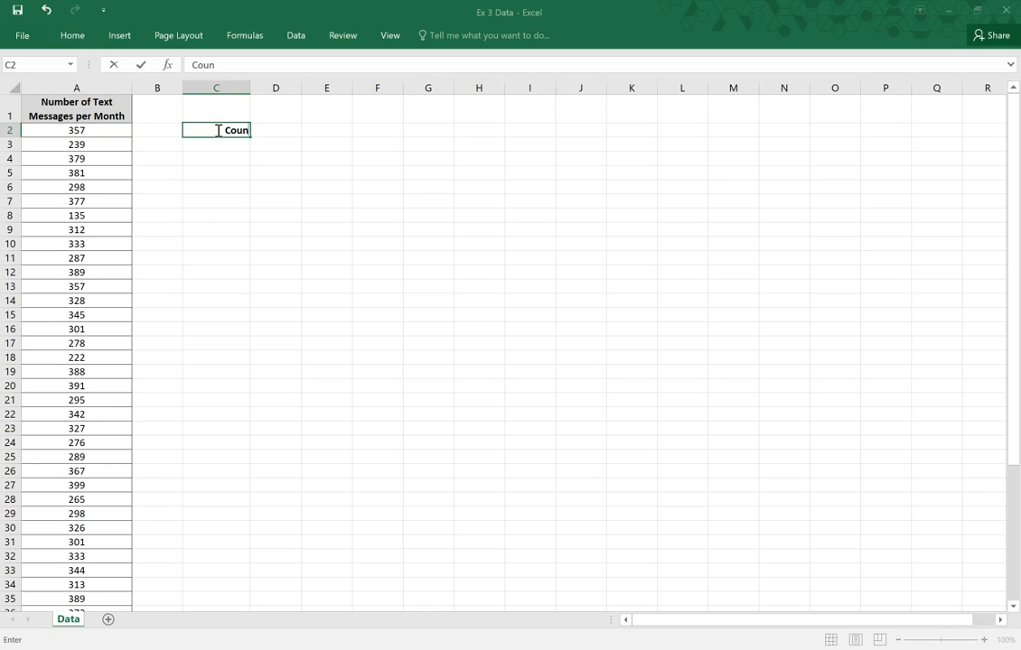
click(272, 133)
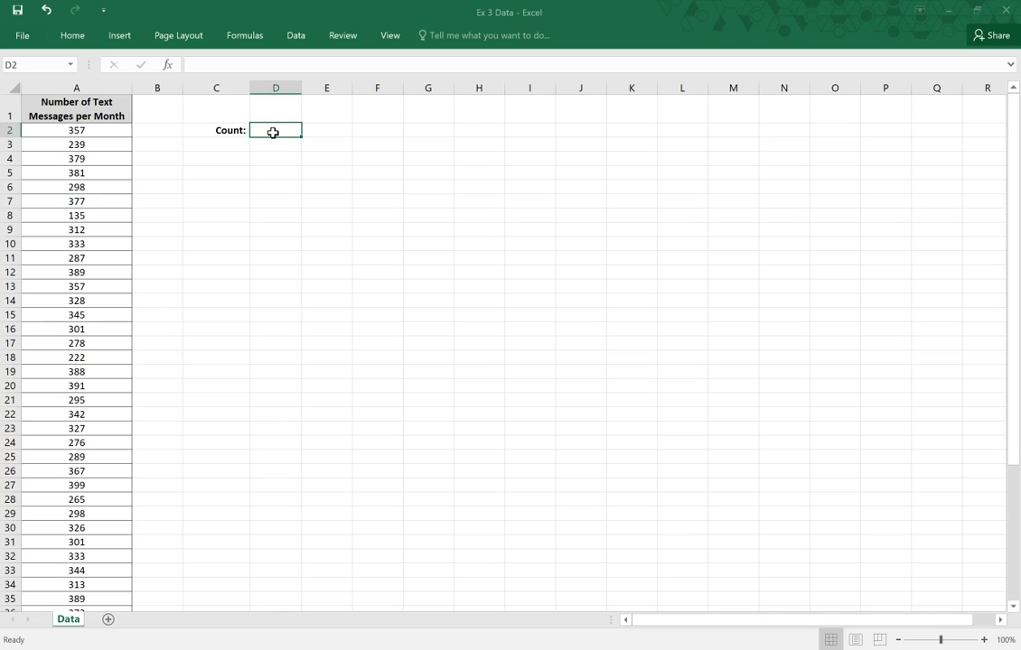
text(=)
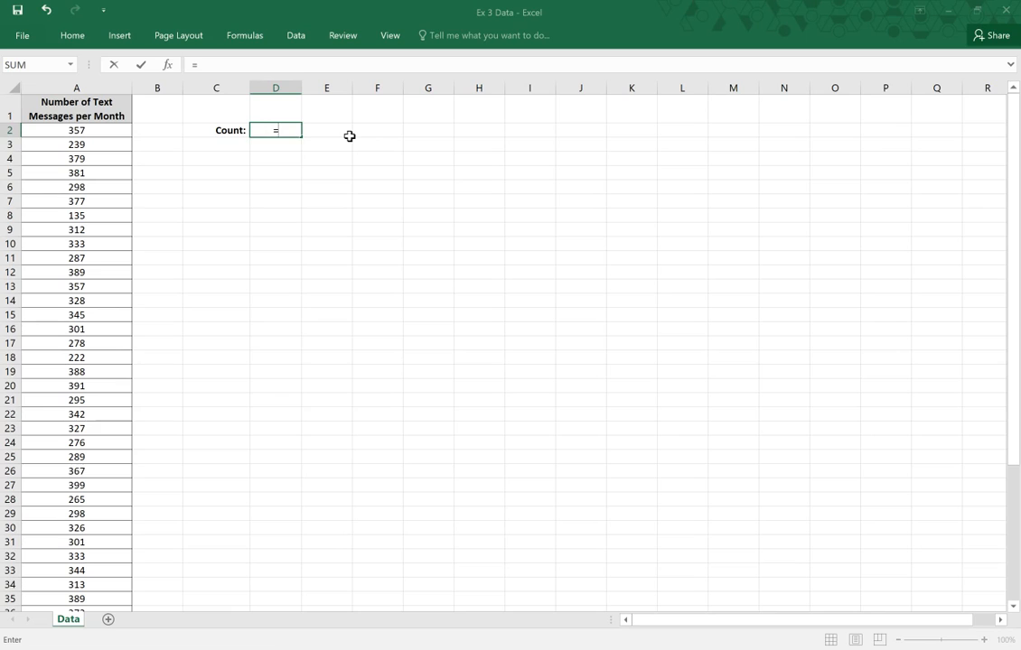
text(count)
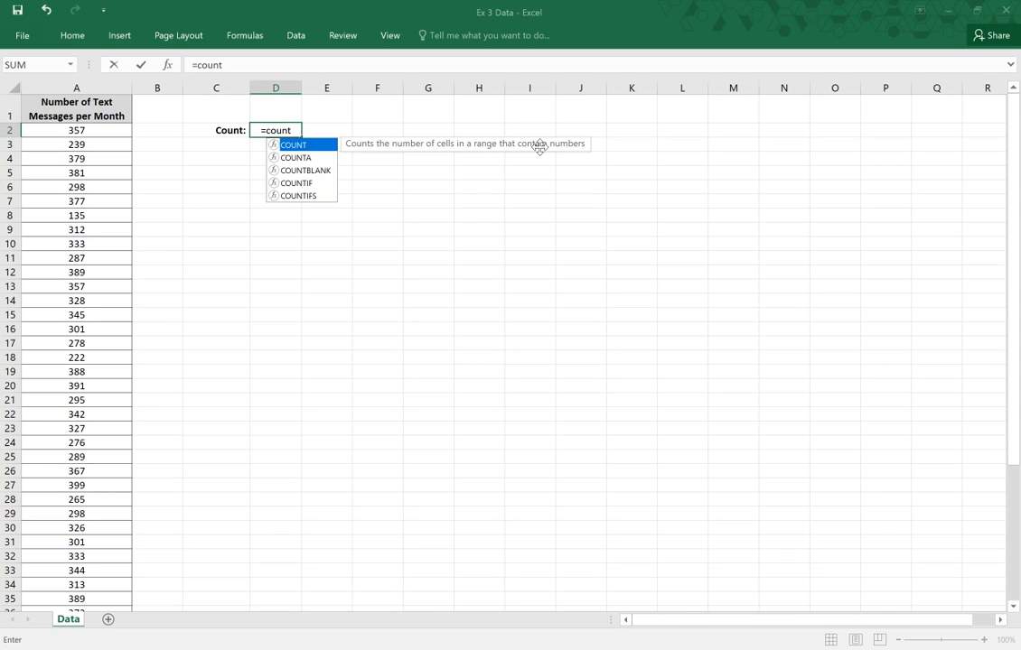
text((A:A)
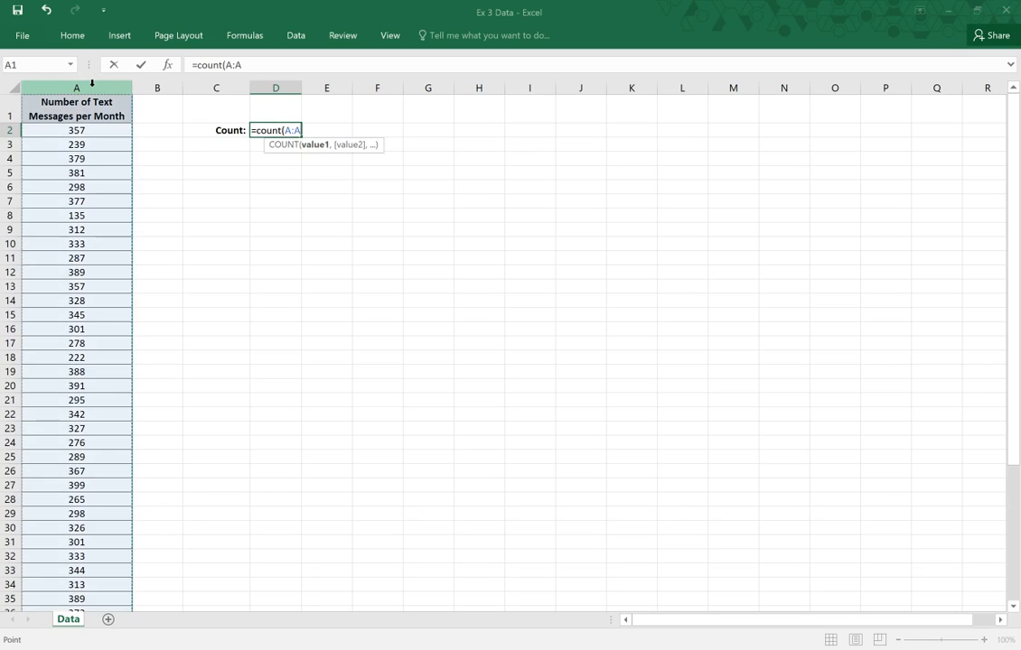
click(91, 83)
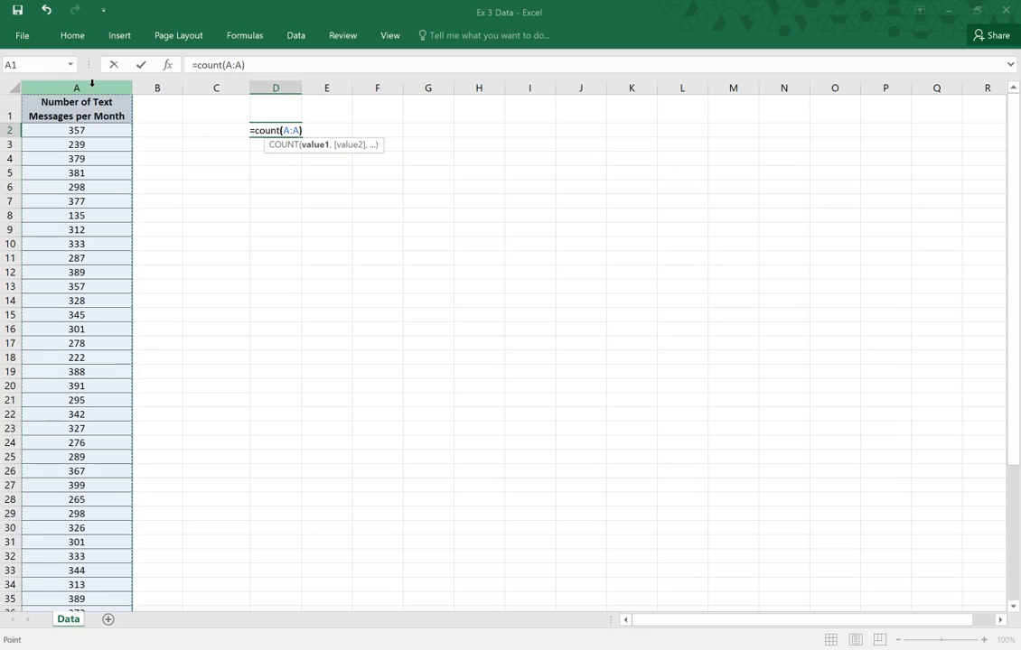
text())
key(Return)
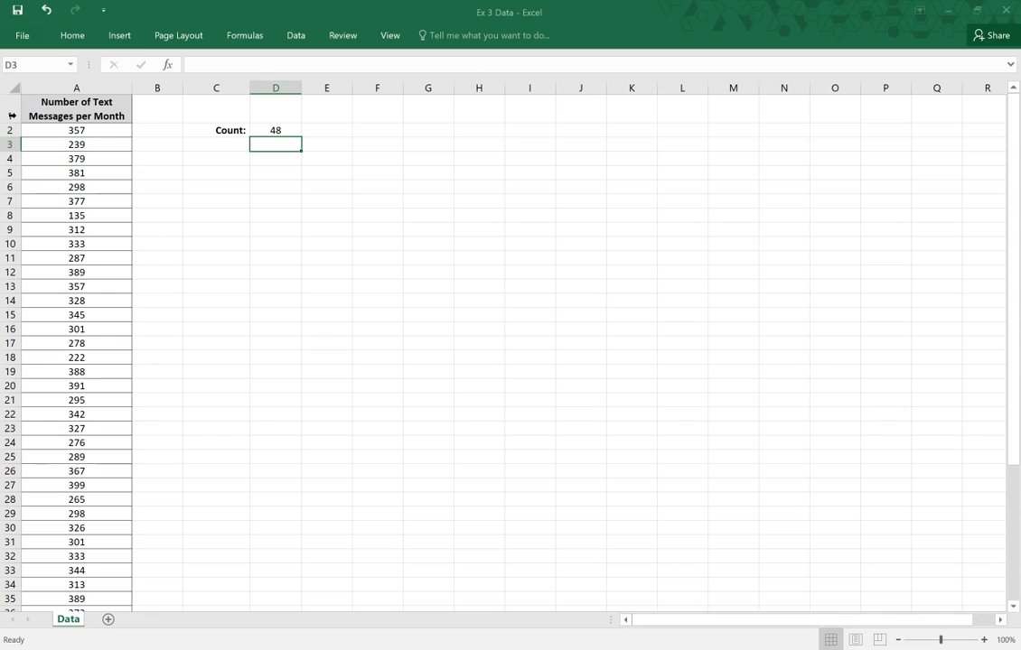
Label C3 "Min:" and calculate the smallest value of column A in D3 with =MIN(A:A)
scroll(36, 190, down, 6)
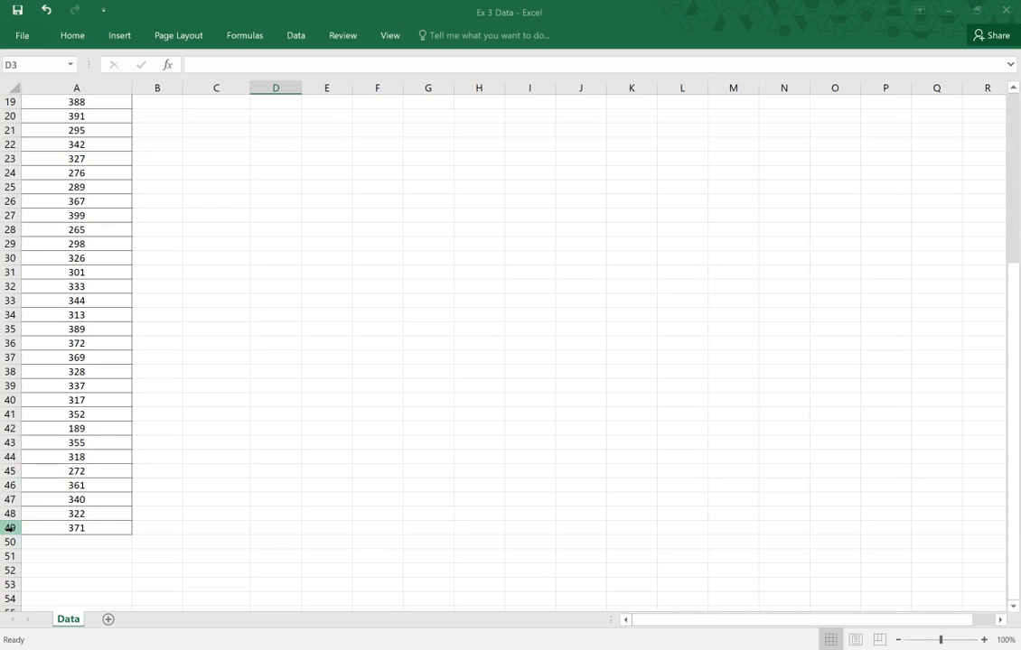
scroll(31, 484, down, 6)
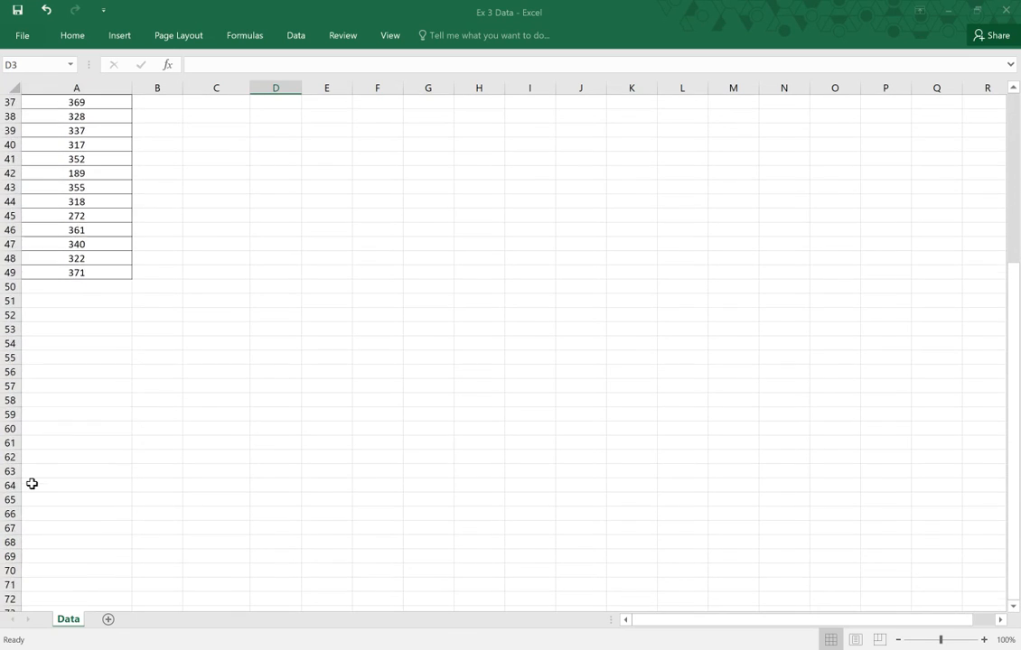
scroll(31, 484, up, 12)
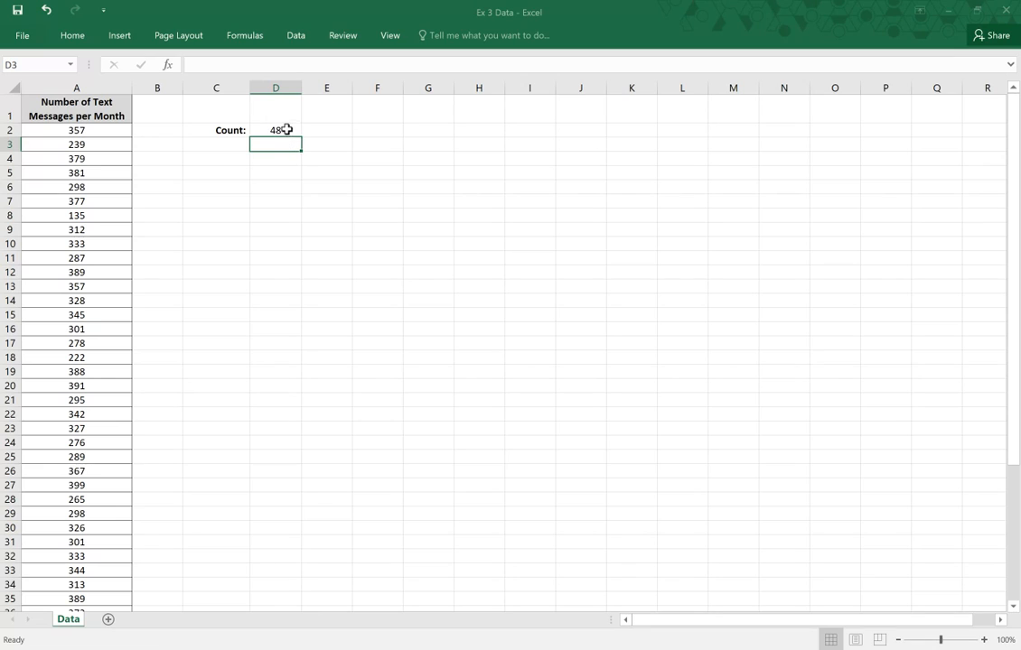
click(223, 145)
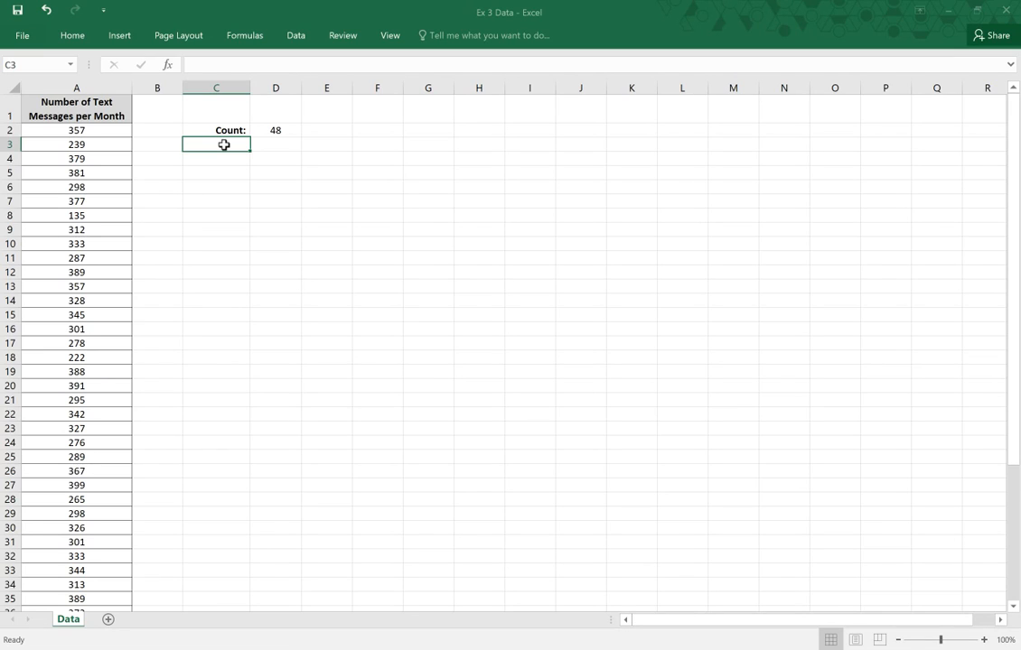
text(Min:)
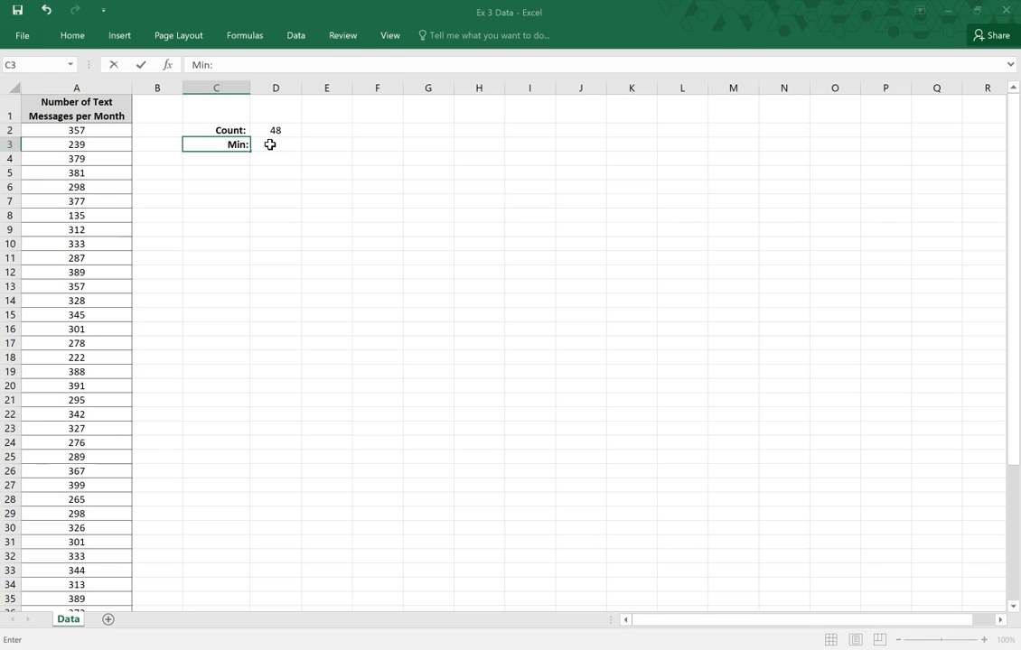
click(271, 145)
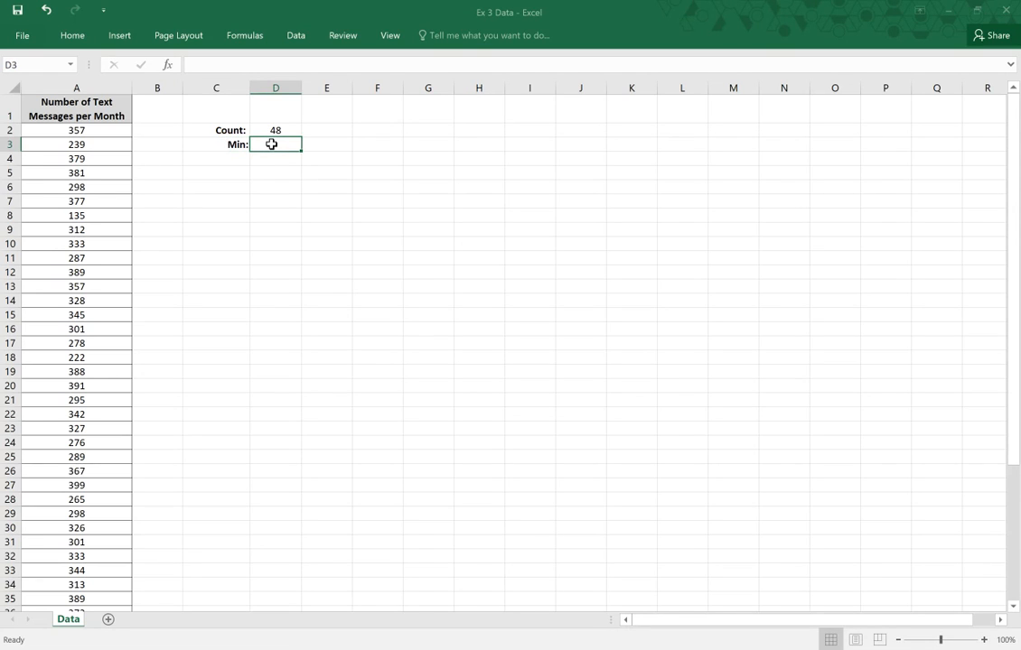
text(=)
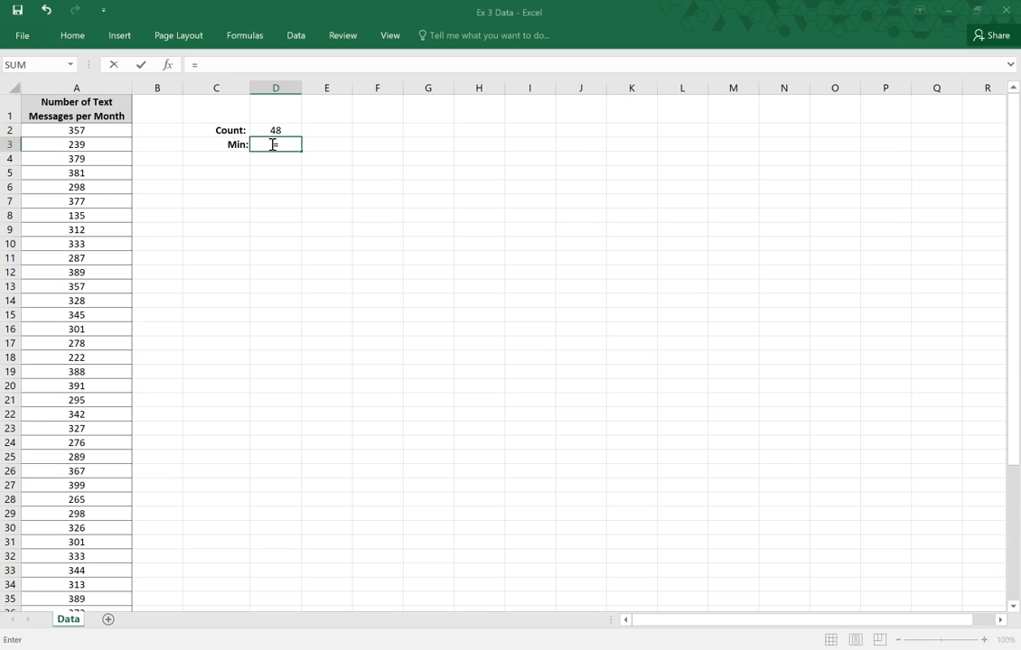
text(MIN()
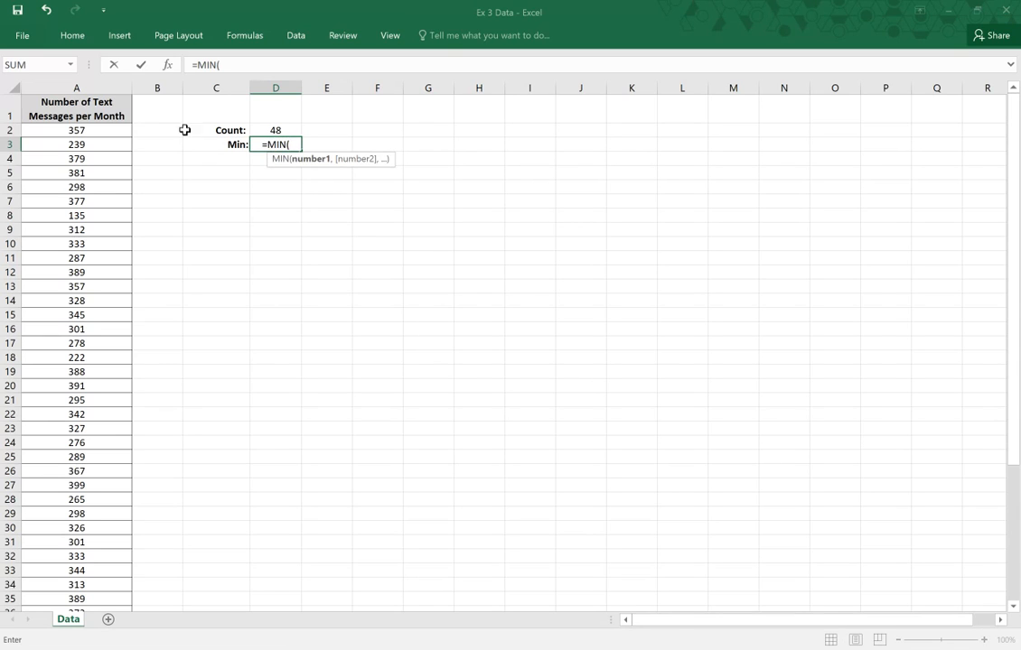
click(93, 86)
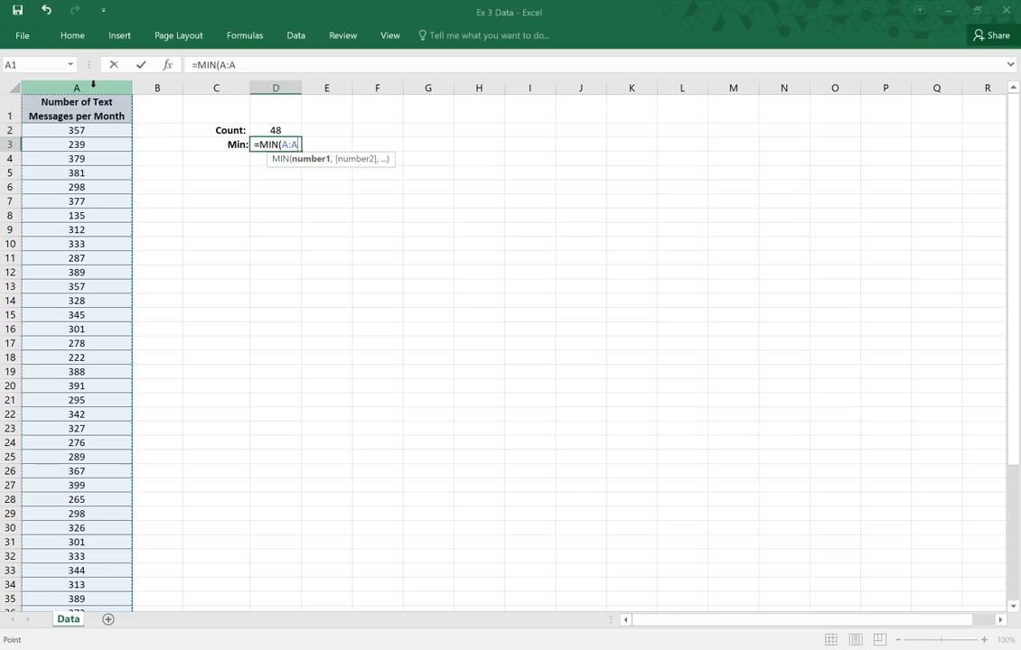
text())
key(Return)
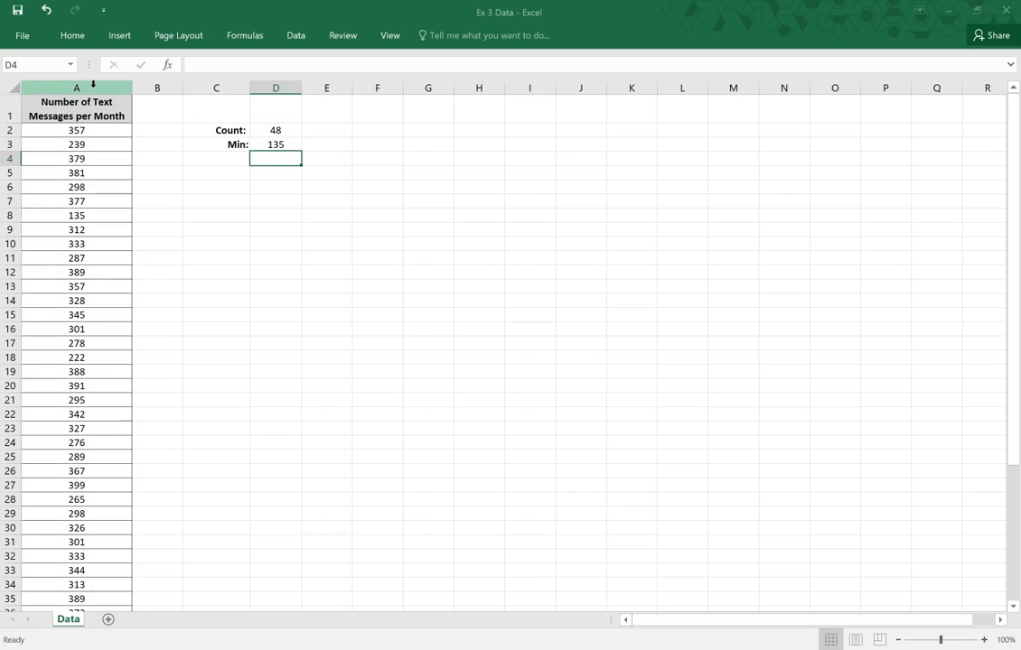
click(71, 215)
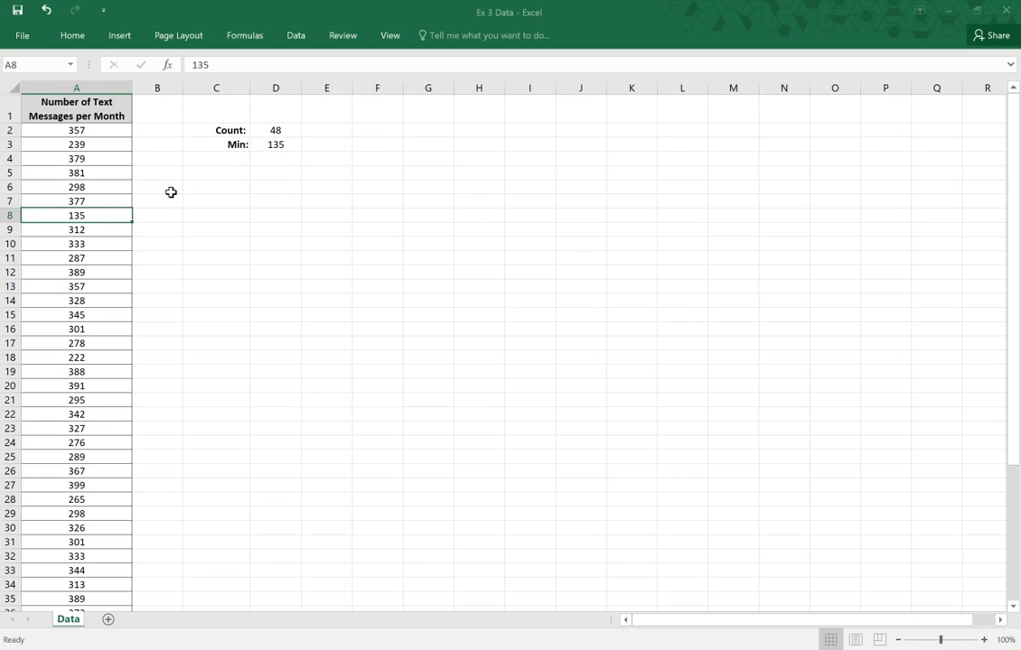
Label C4 "Max:" and calculate the largest value of column A in D4 with =MAX(A:A)
click(228, 159)
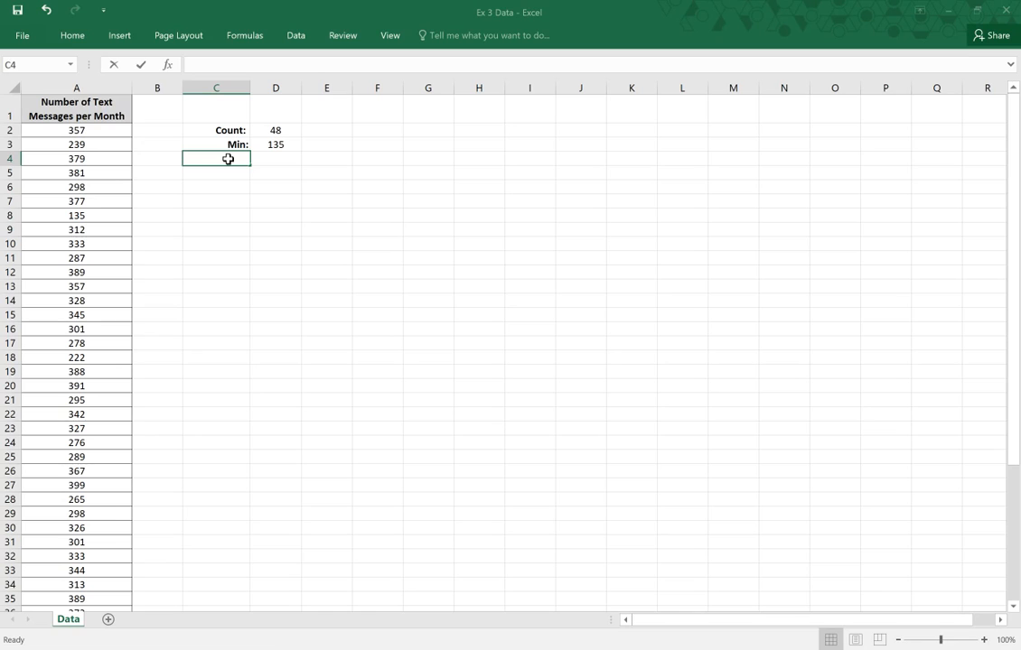
text(Max:)
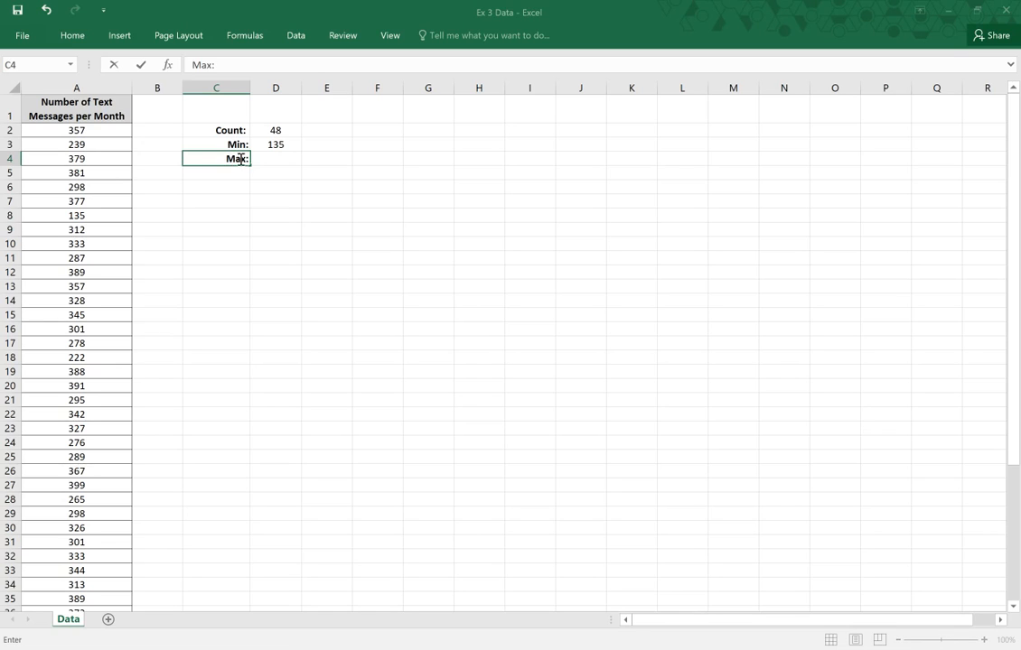
click(271, 158)
text(=)
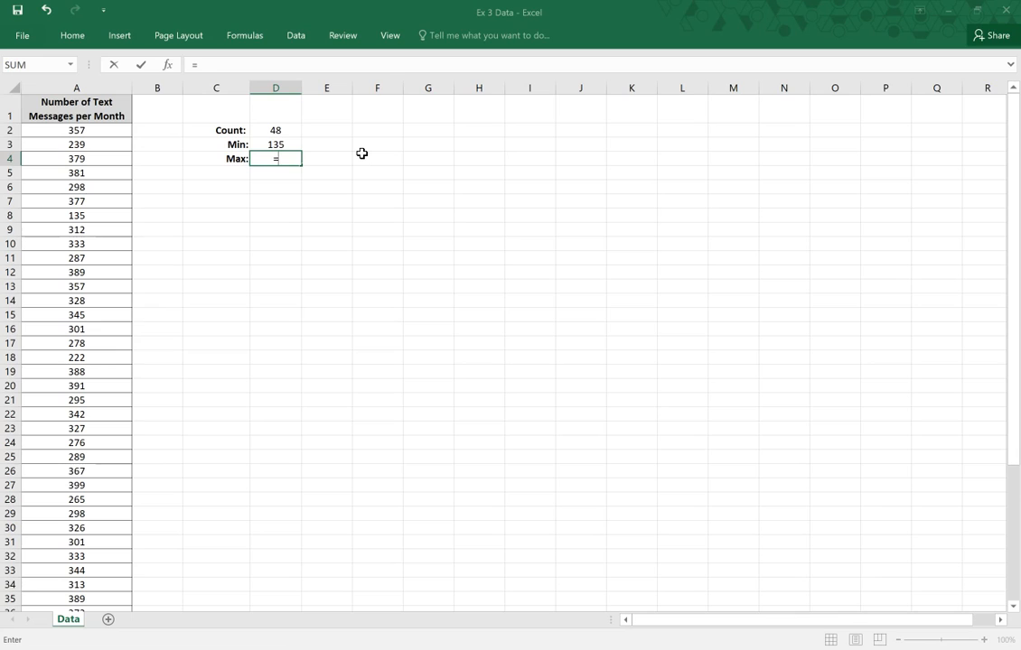
text(MAX()
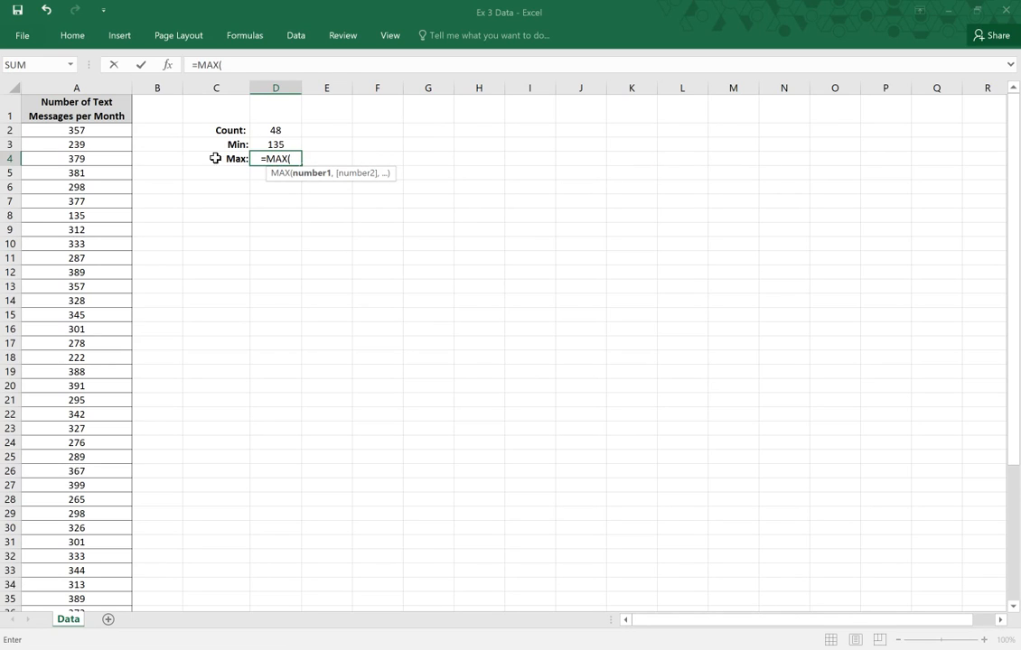
click(91, 89)
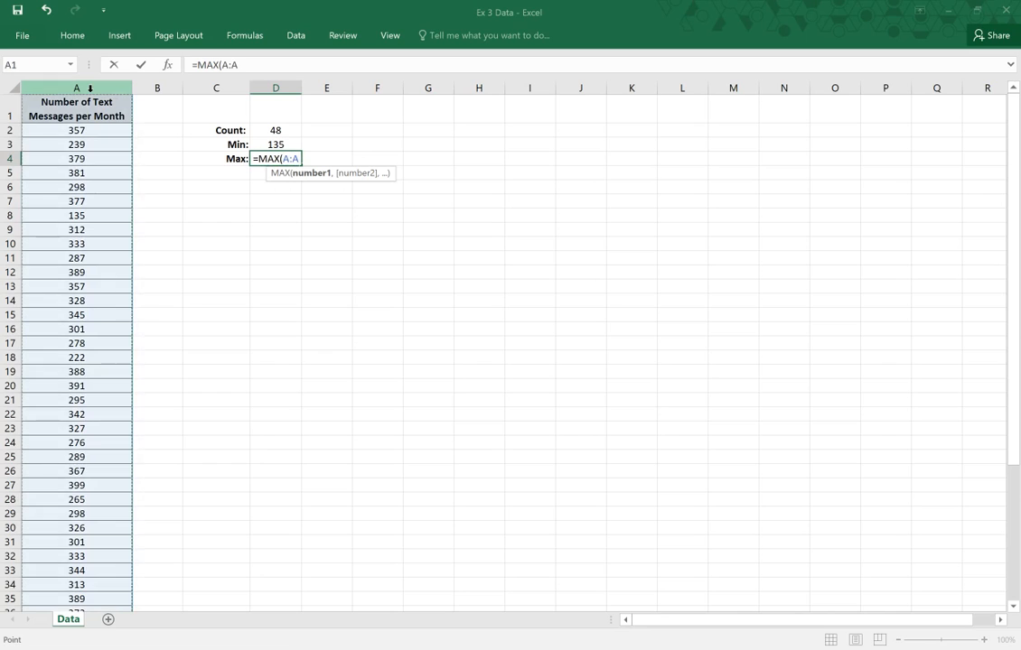
text())
key(Return)
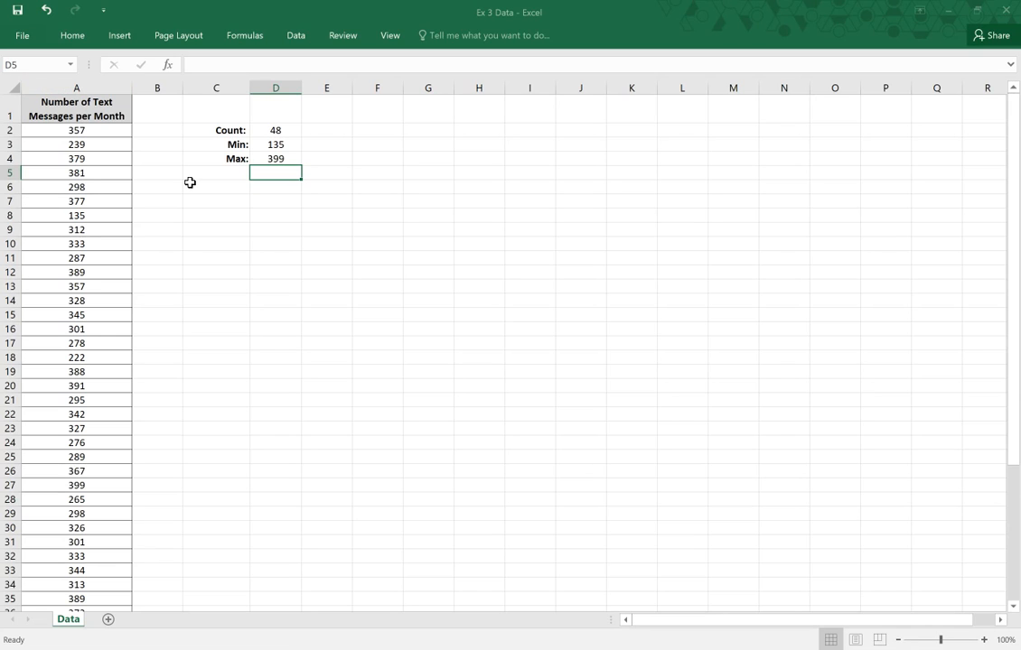
Label C5 "Range:" and subtract the minimum from the maximum in D5 with =D4-D3
click(224, 172)
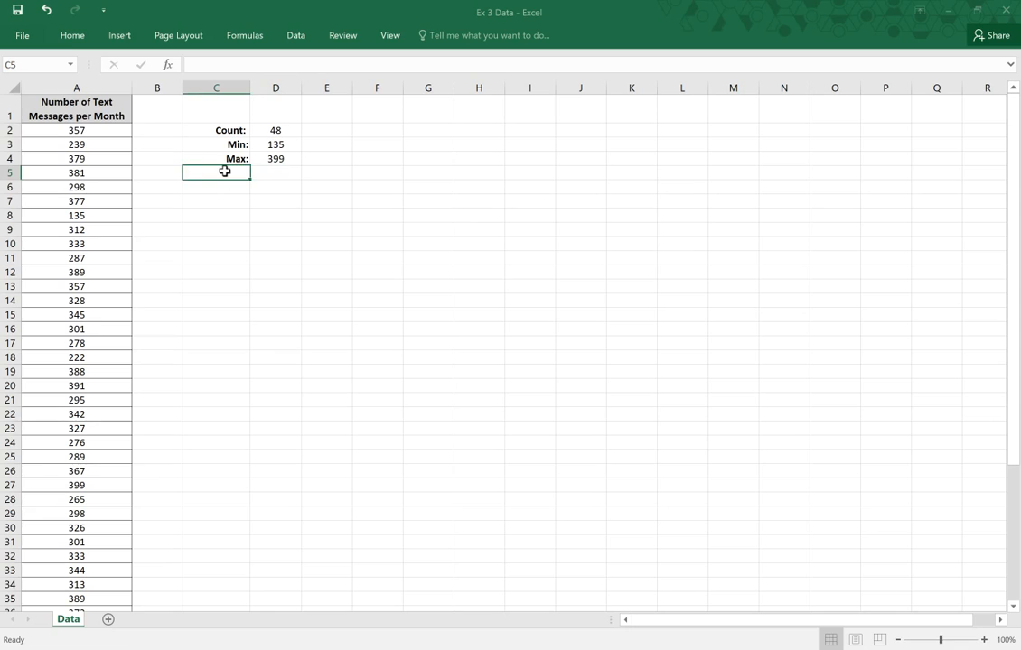
text(Range)
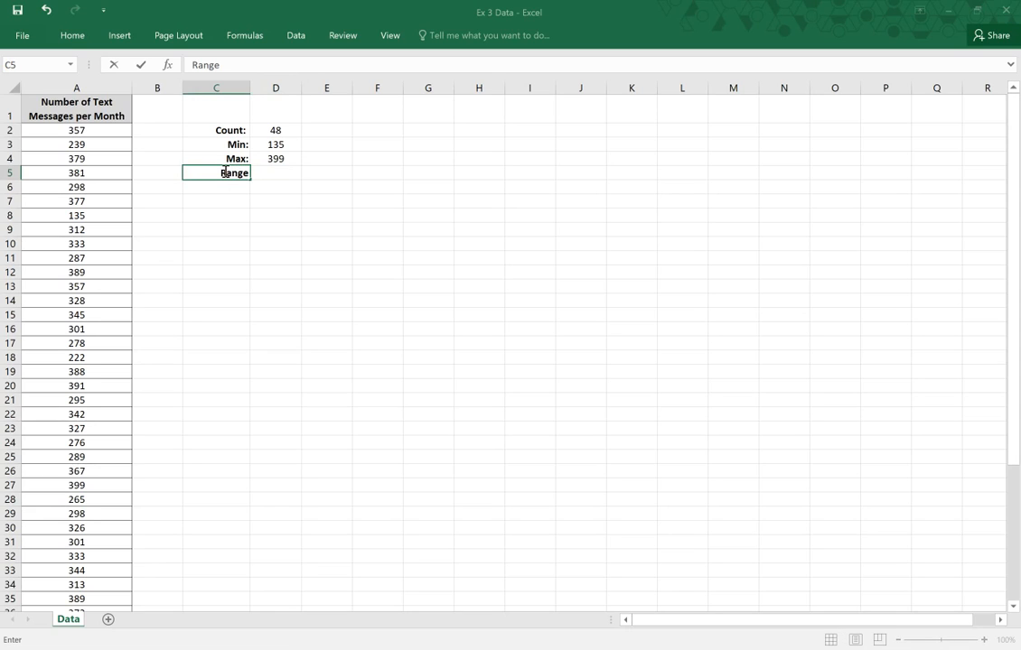
text(:)
click(270, 171)
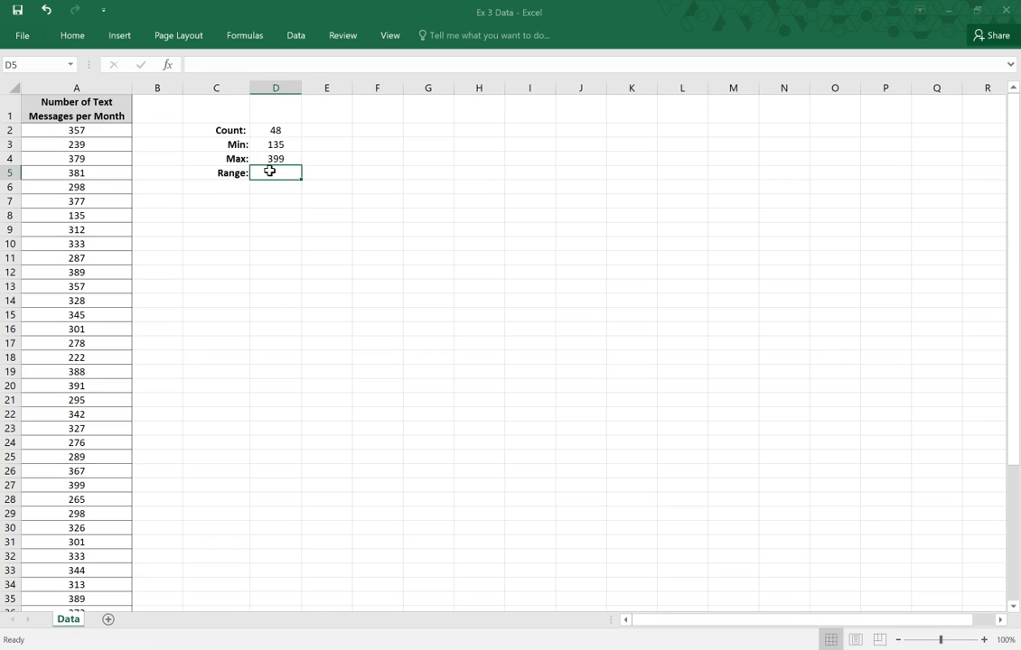
text(=)
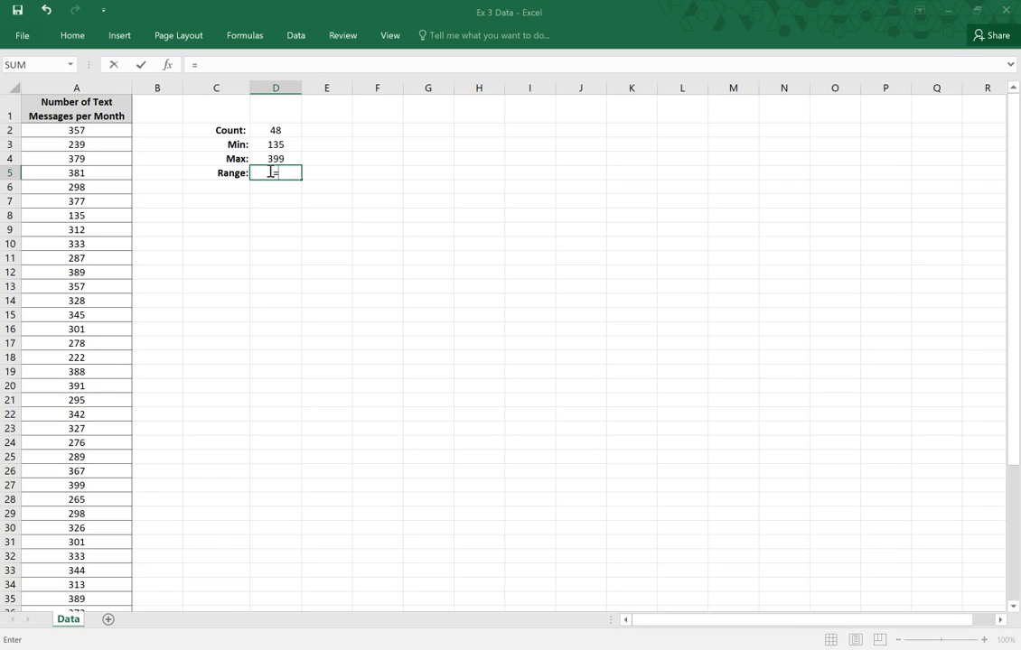
click(289, 158)
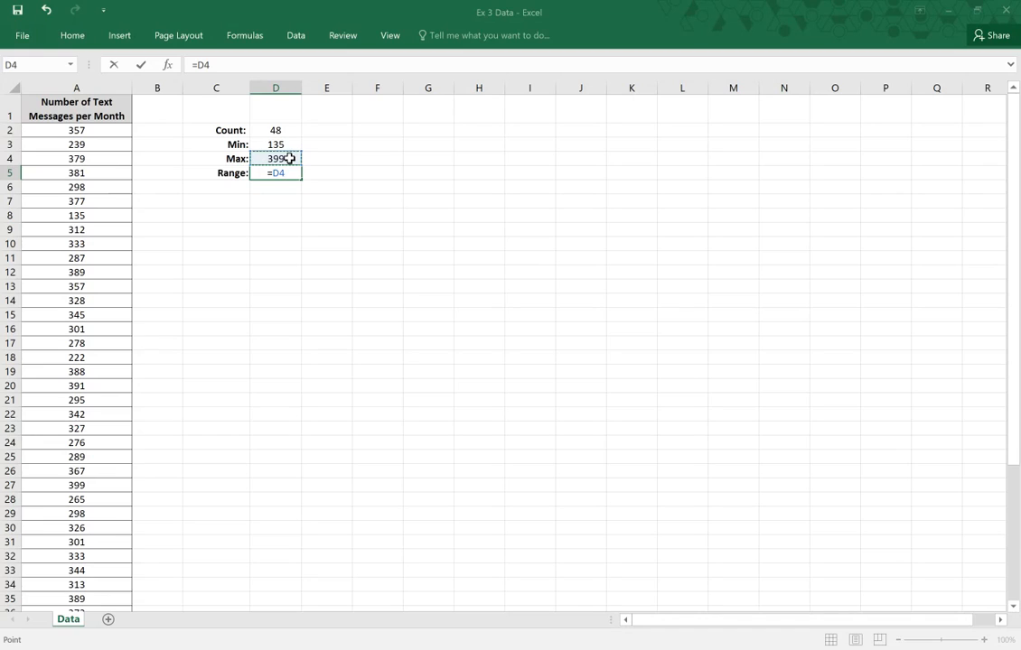
text(-)
click(291, 144)
key(Return)
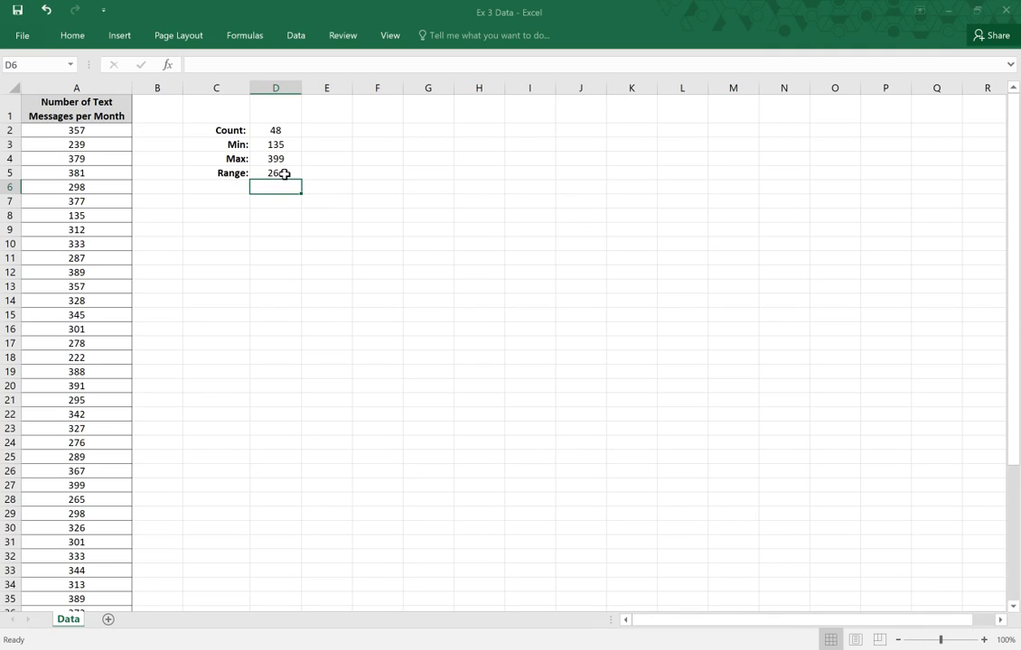
Divide the range by six in cell D7 with the formula =264/6
click(235, 203)
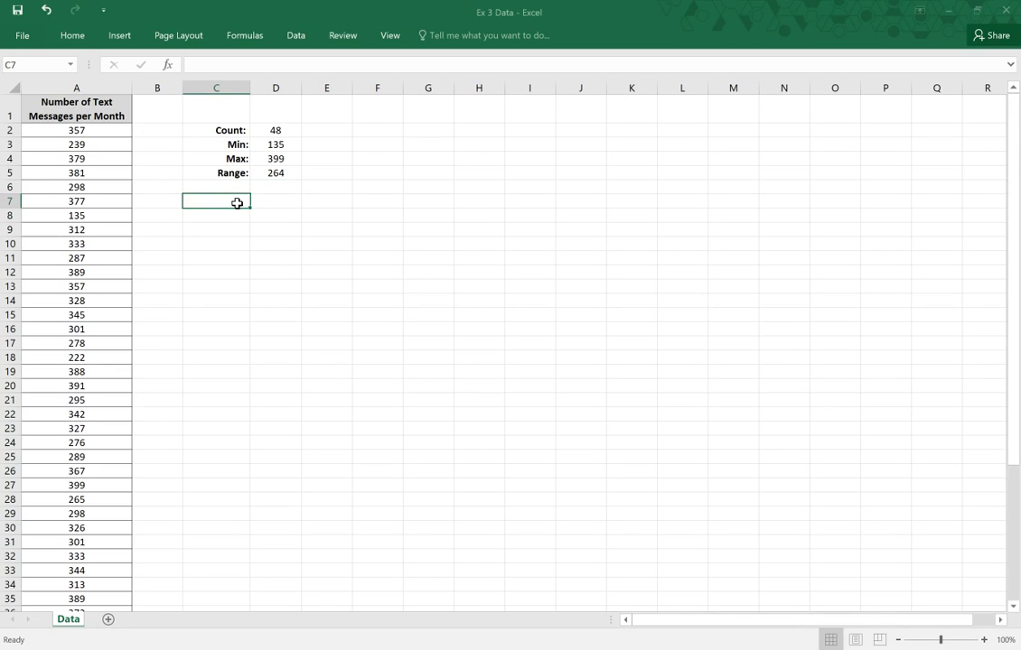
click(272, 199)
text(=)
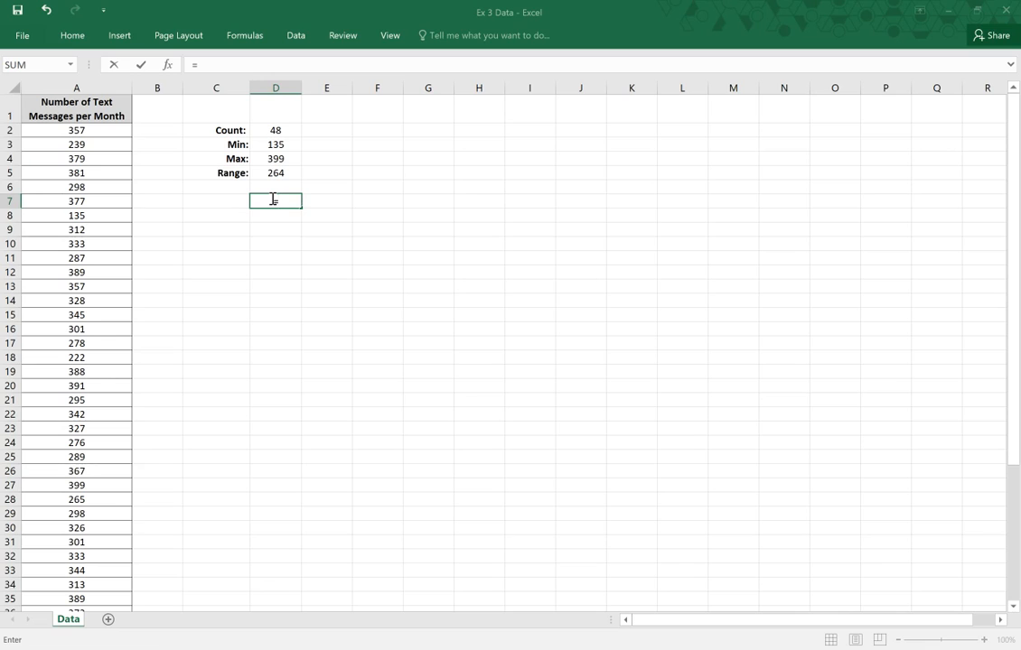
text(264/6)
key(Return)
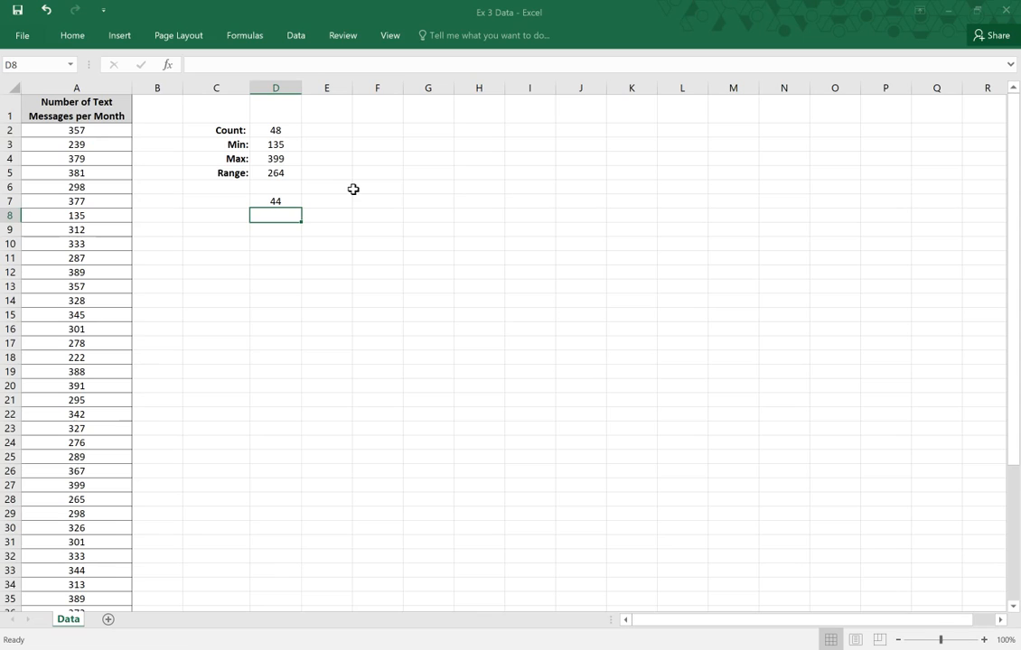
Try dividing the range by four in cell D8 with the formula =264/4
click(239, 198)
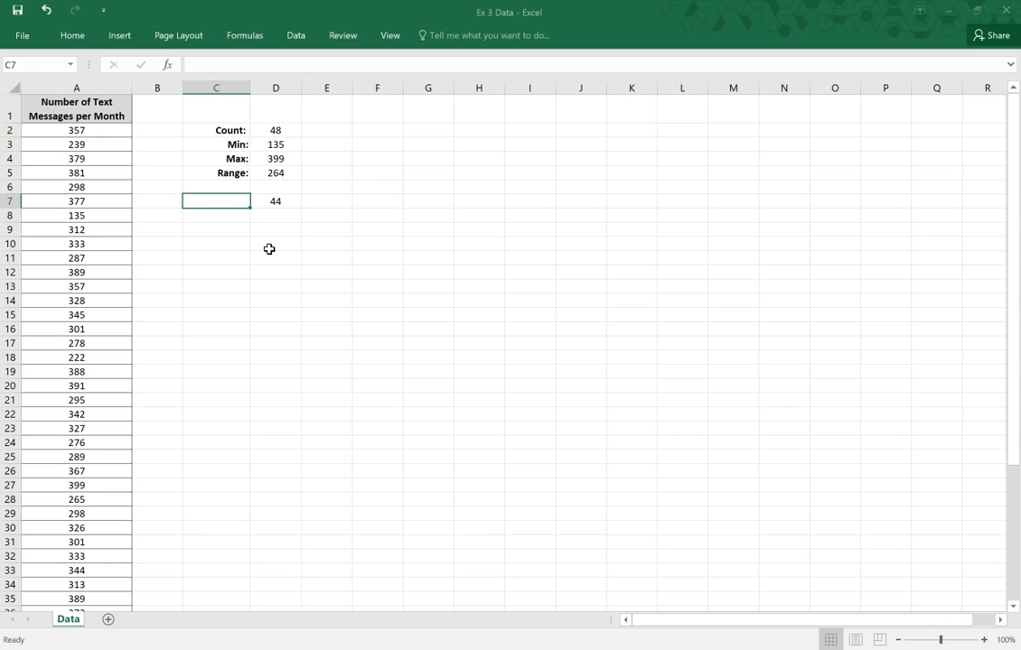
click(282, 201)
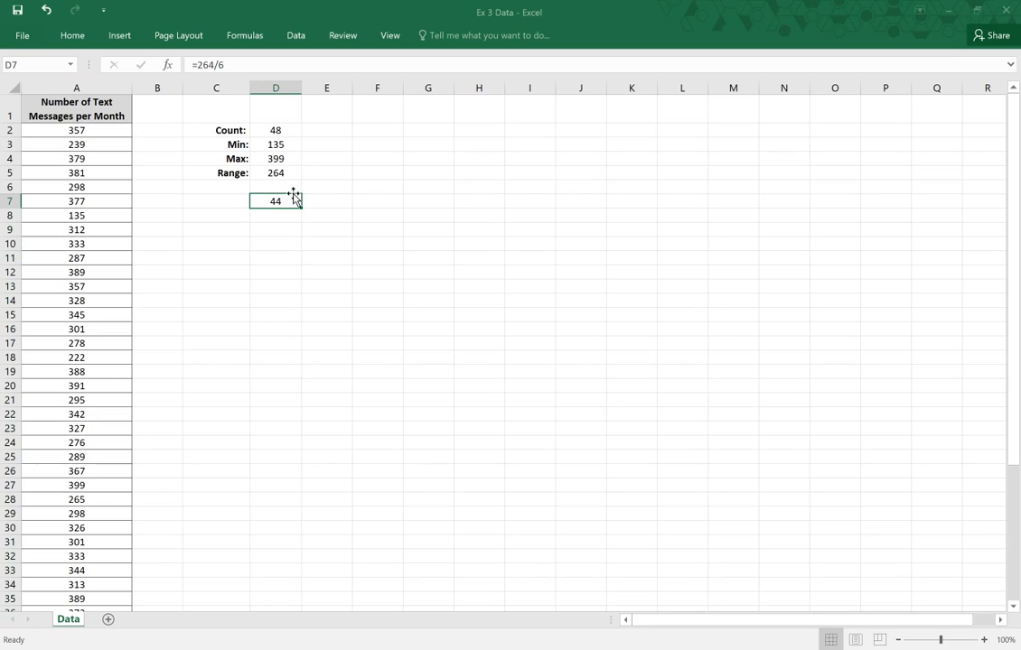
click(278, 214)
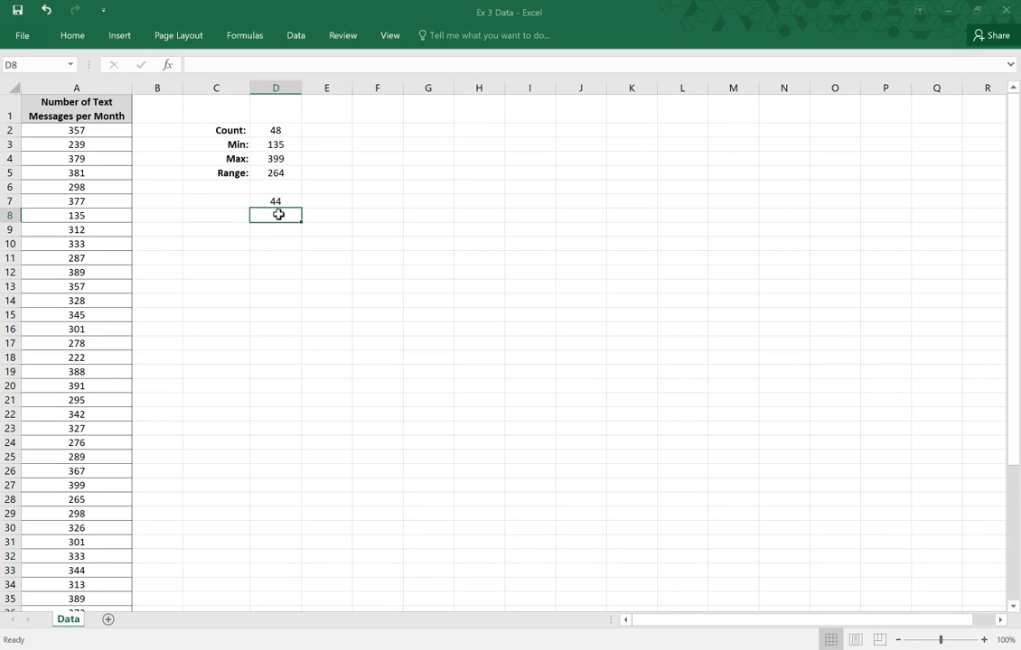
text(=2)
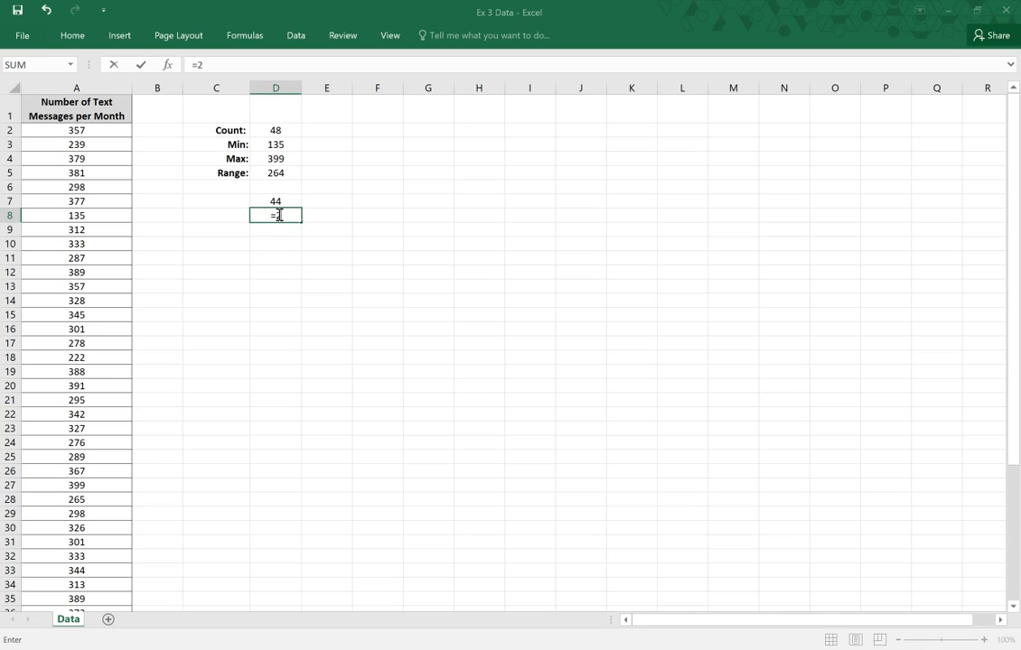
text(64/4)
key(Return)
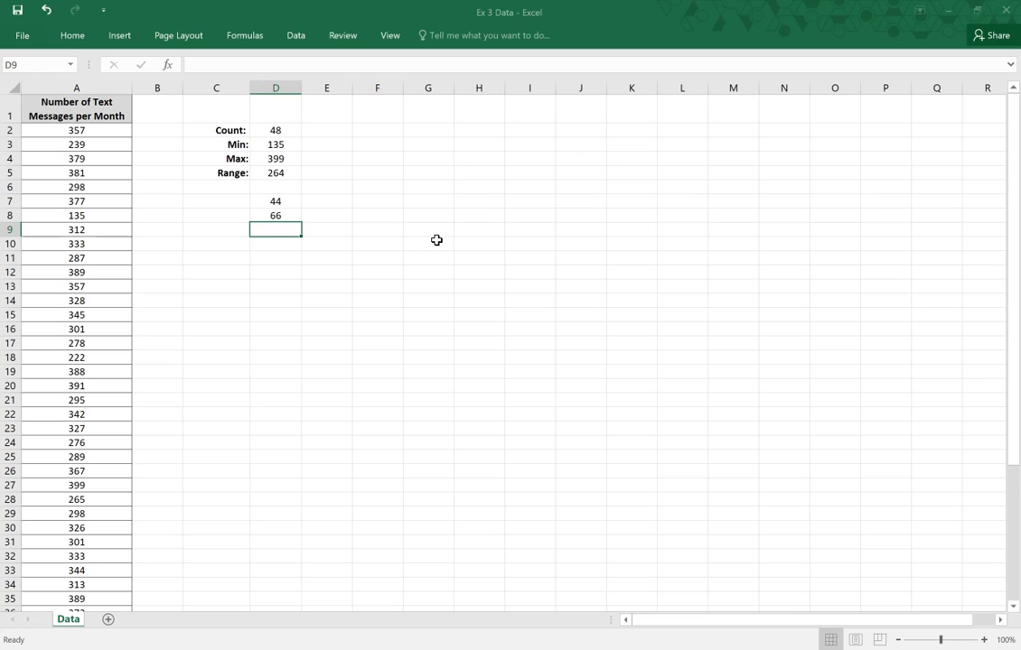
Try dividing the range by 24 in D8 with the formula =264/24, and clear the cell
click(285, 215)
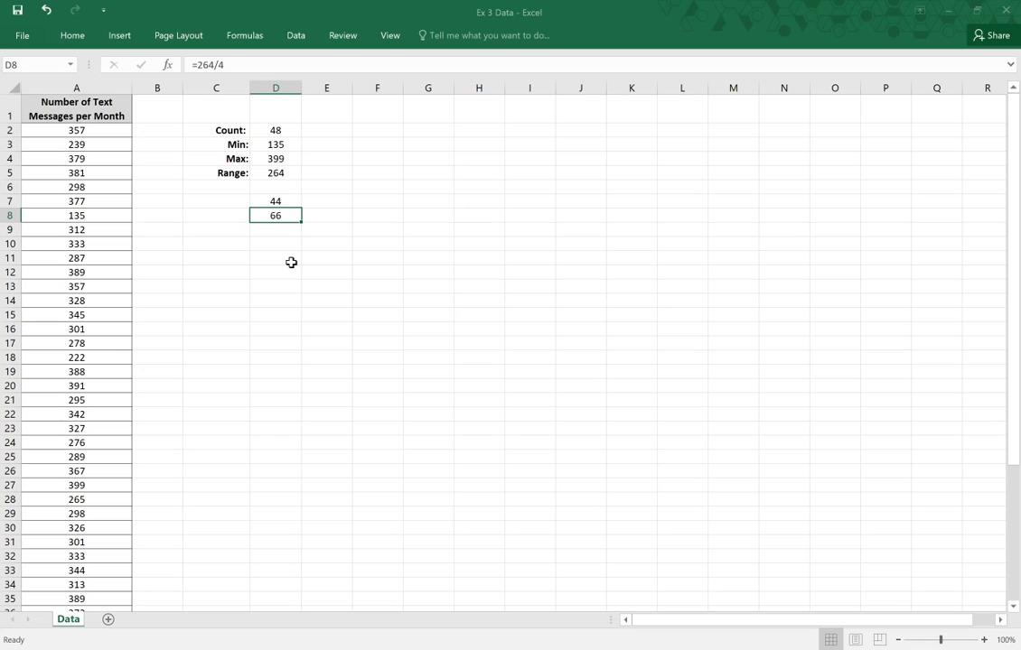
text(=264)
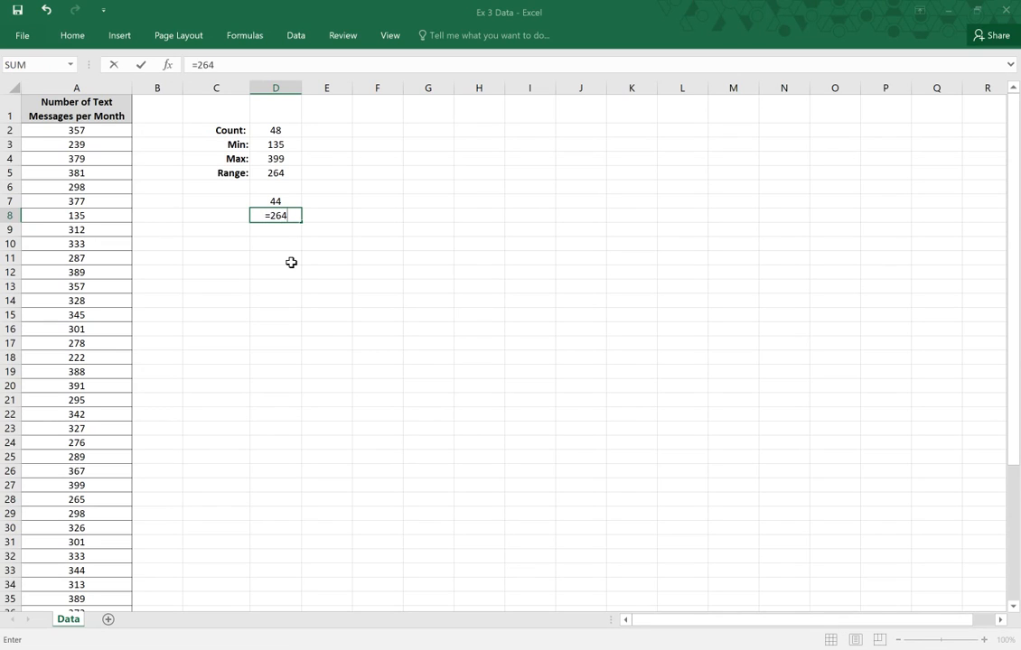
text(/24)
key(Return)
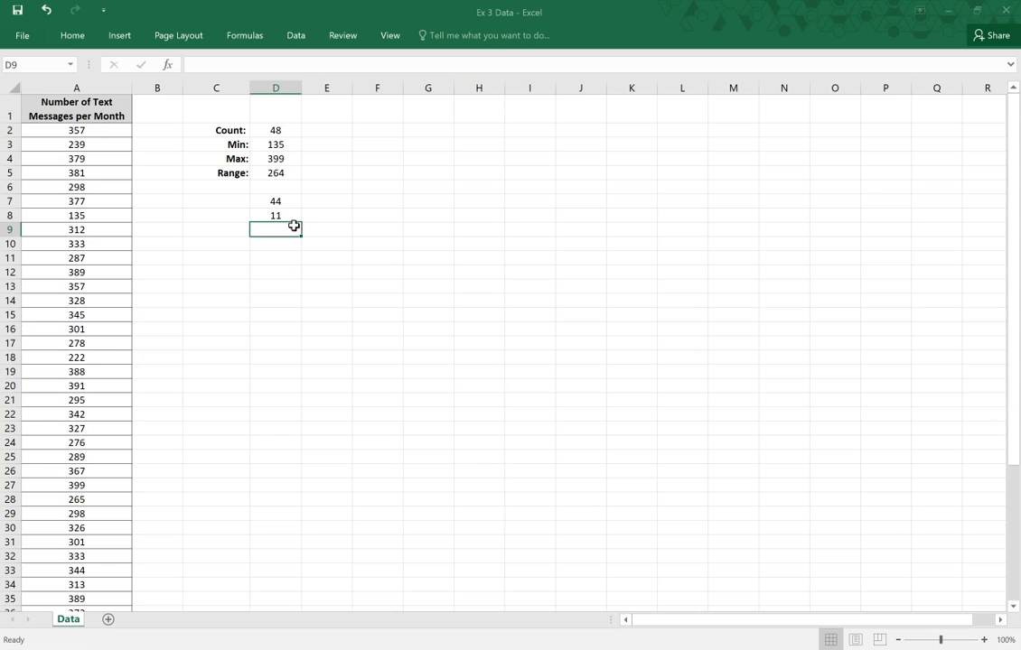
click(291, 216)
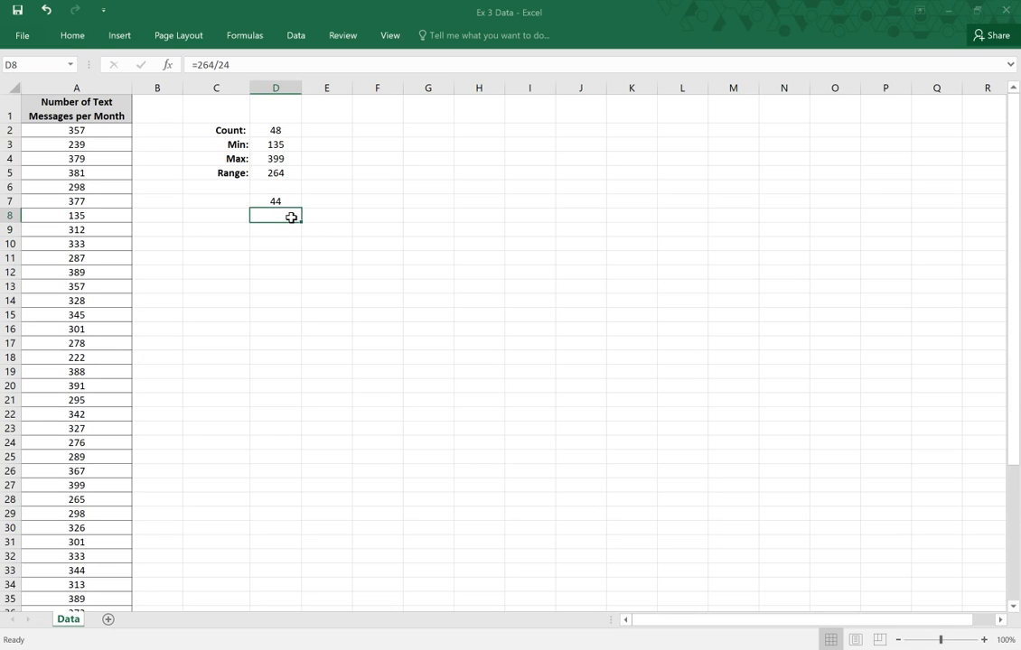
key(Delete)
Label the division result by entering "264 / 6 =" in cell C7
click(229, 198)
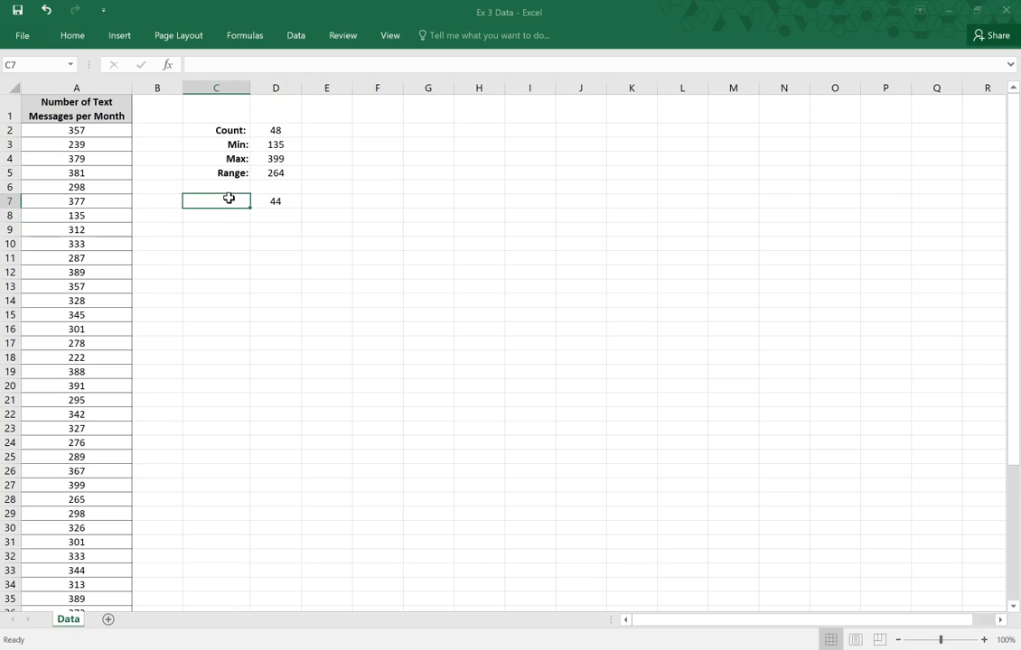
text(264)
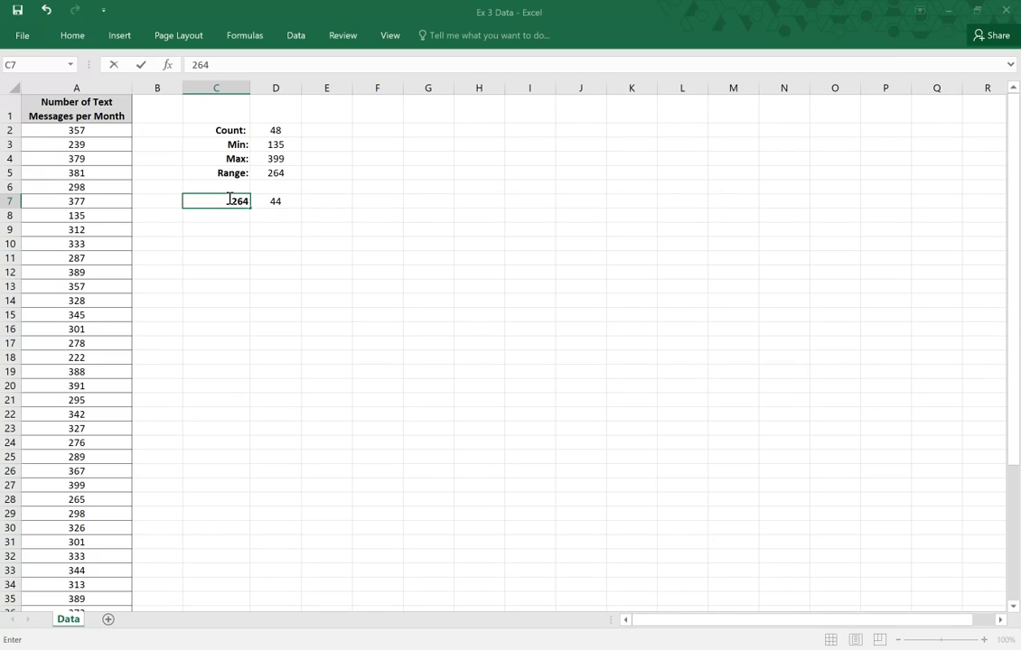
text( / 6 =)
click(324, 206)
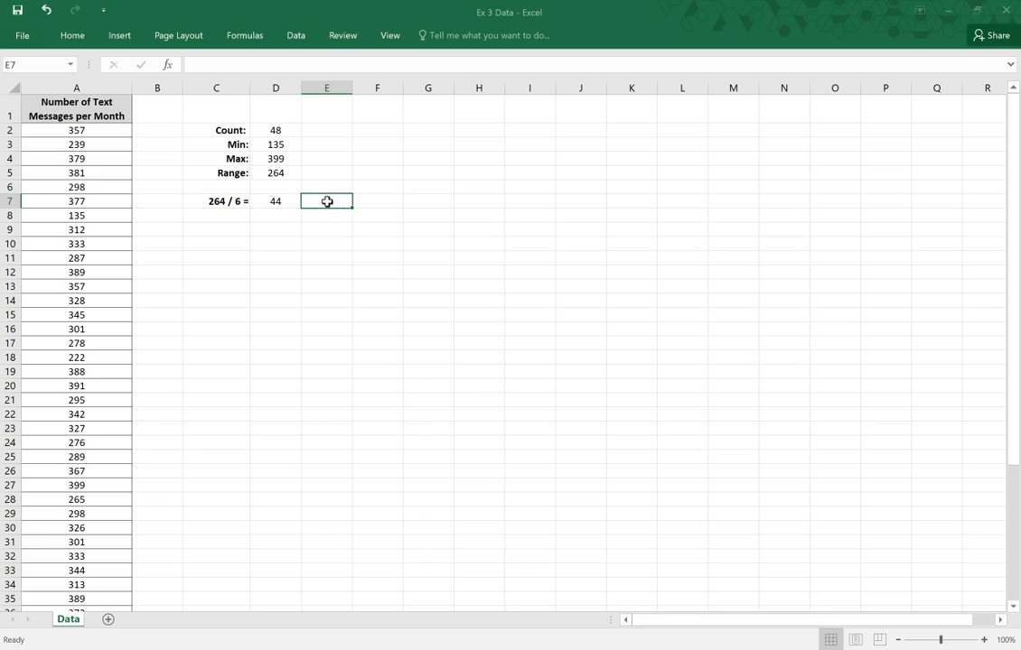
Note the class layout by entering "6 Rows" in C9 and "Width = 44" in C10
click(228, 229)
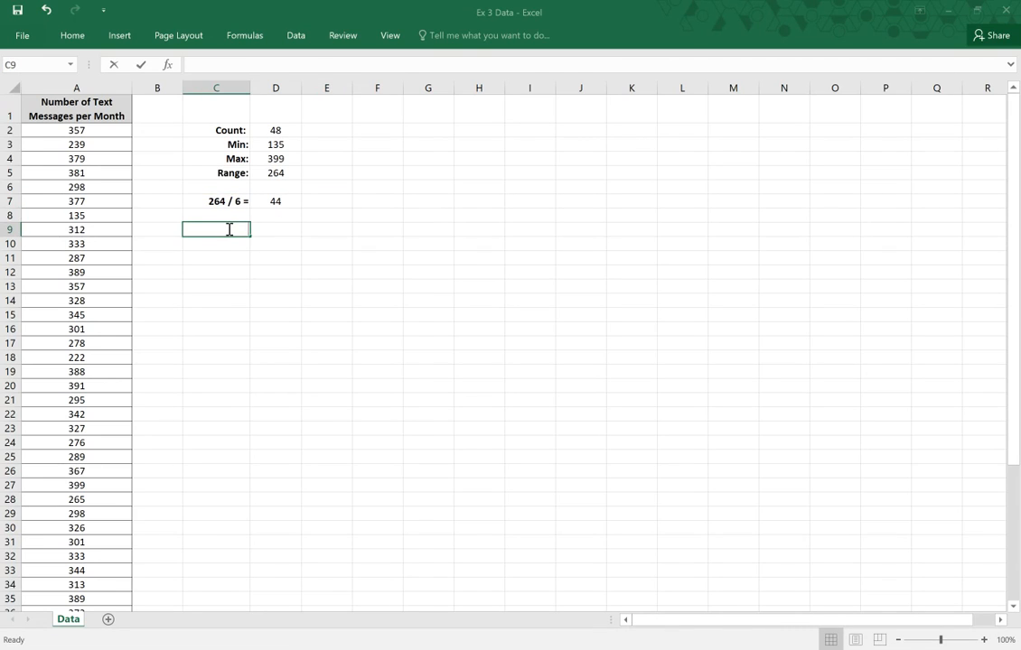
text(6 Rows)
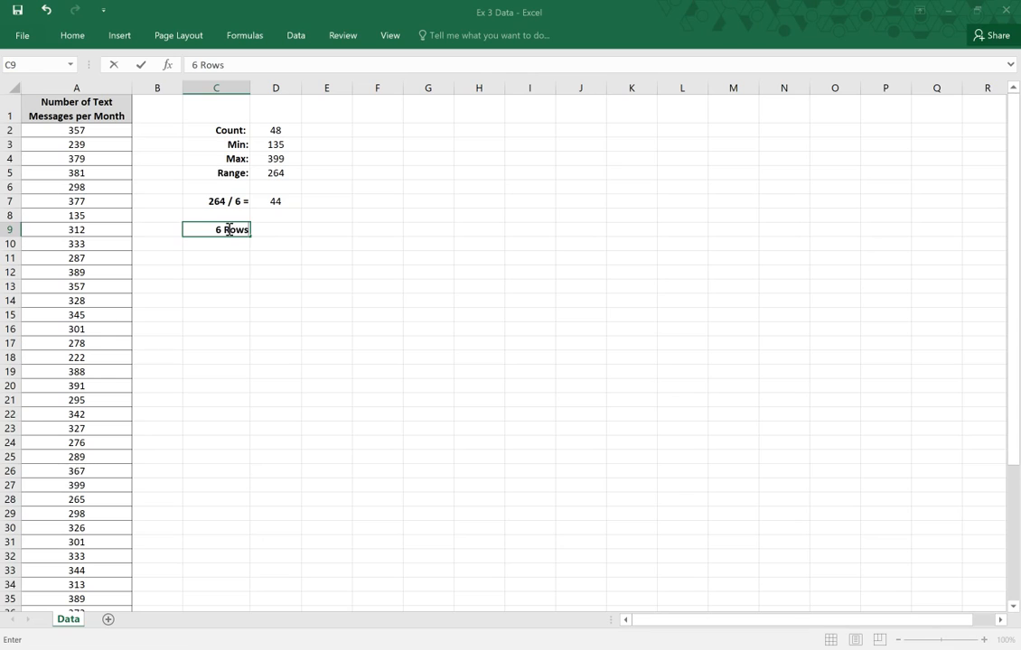
key(Return)
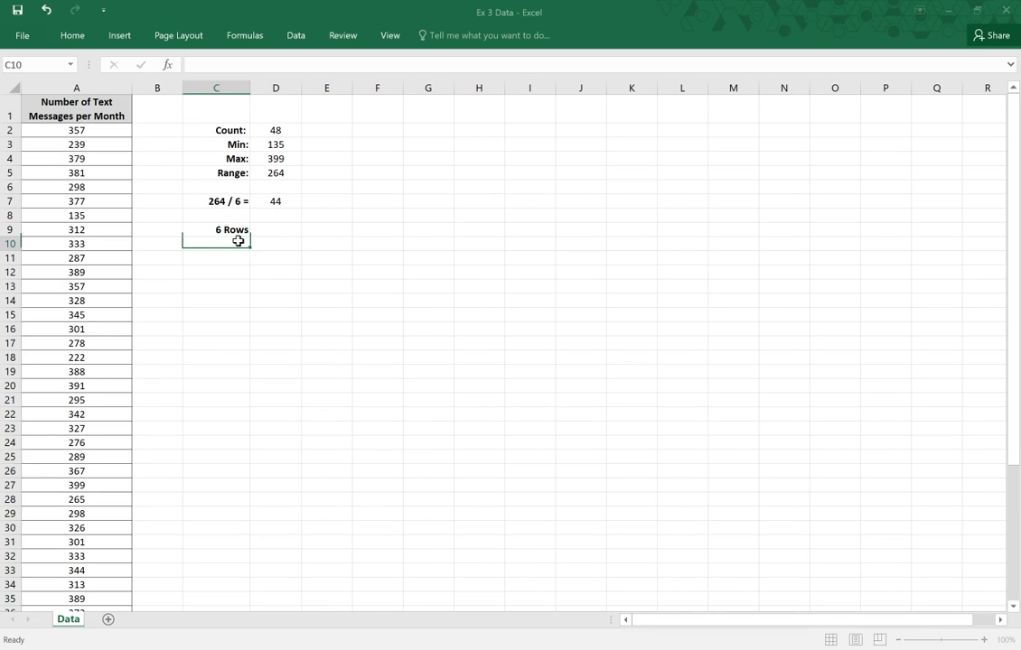
text(Wid)
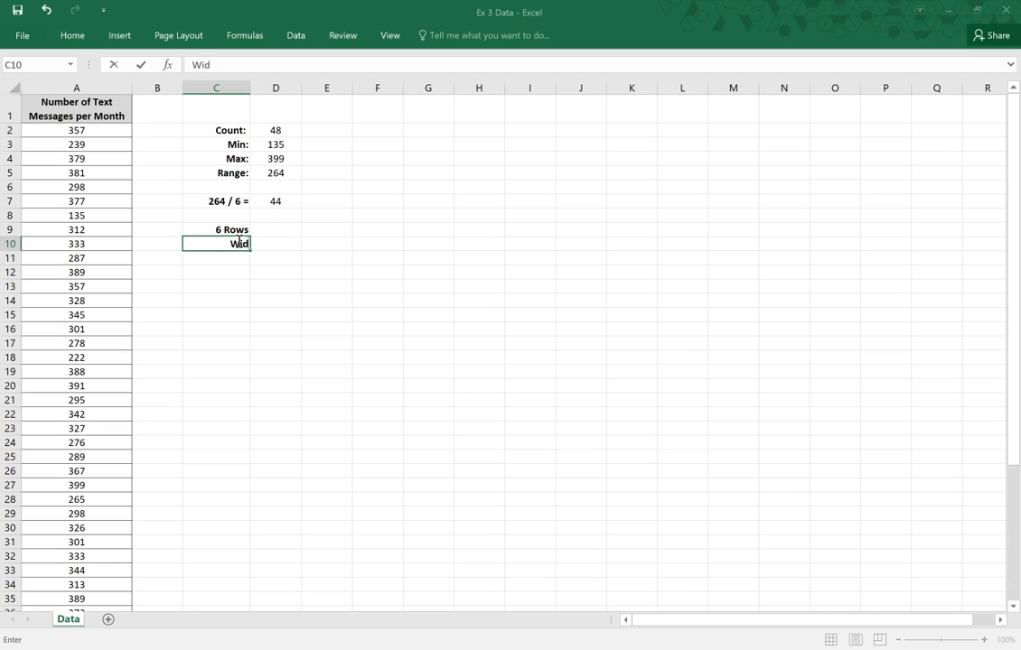
text(th = 44)
click(232, 273)
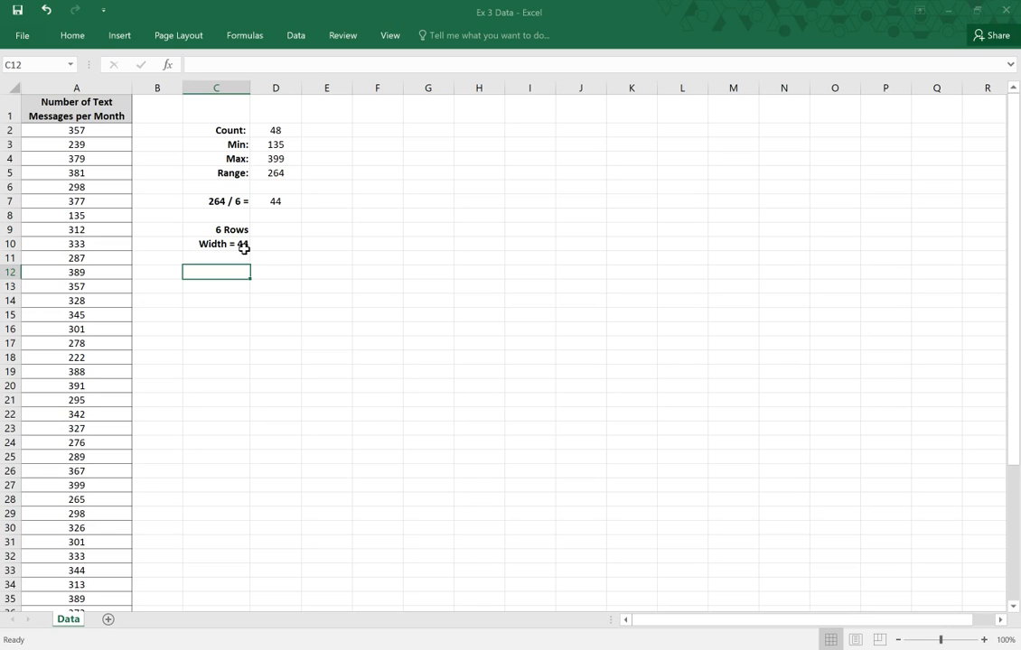
Widen column F and enter the heading "Number of Text Messages per Month" in F1, with a line break after "Text"
click(407, 110)
drag(402, 84, 515, 82)
click(401, 109)
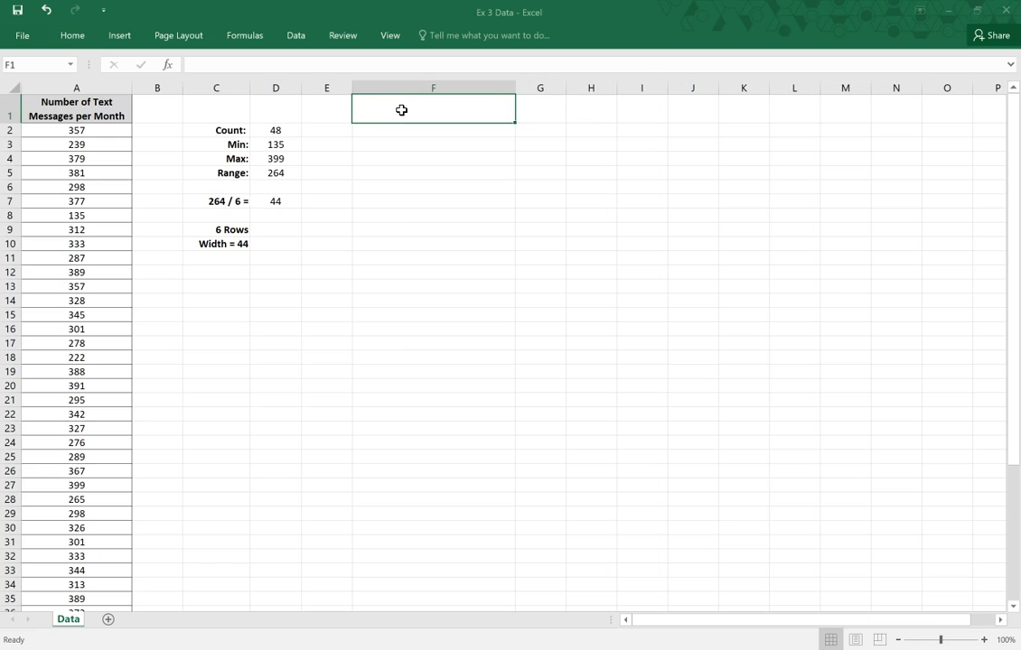
text(Number)
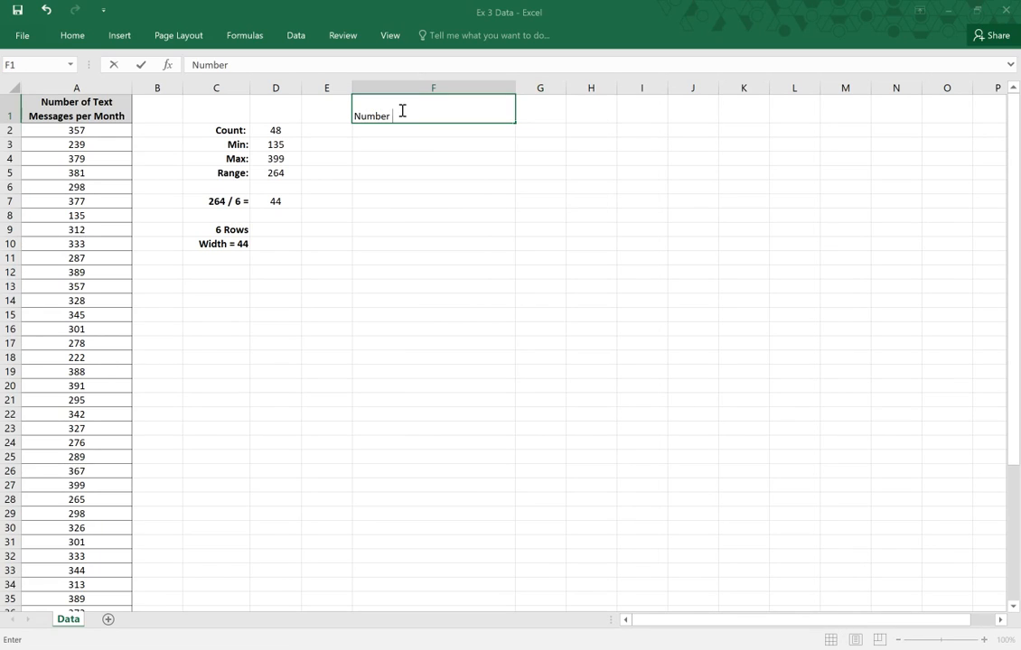
text( of Text)
key(alt+Return)
text(Me)
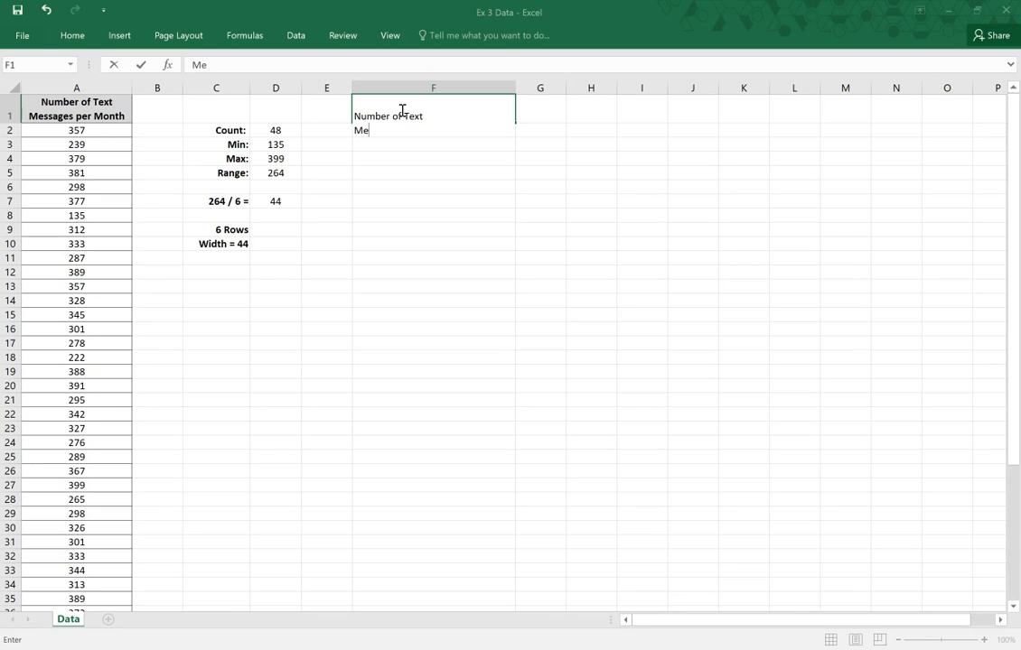
text(ssages)
text( per Mi)
text(onth)
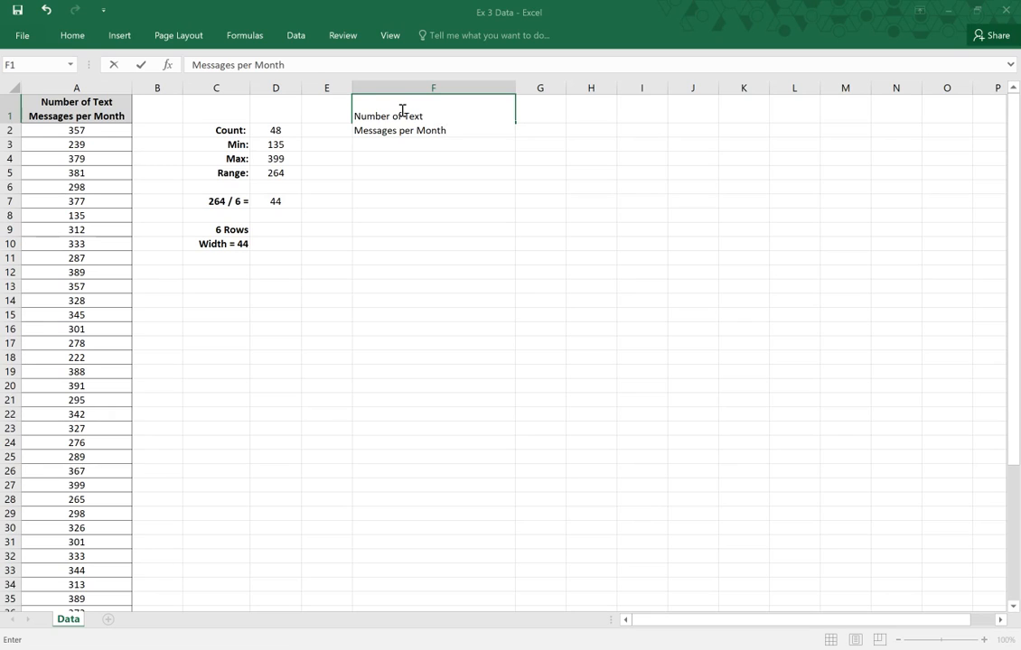
key(Return)
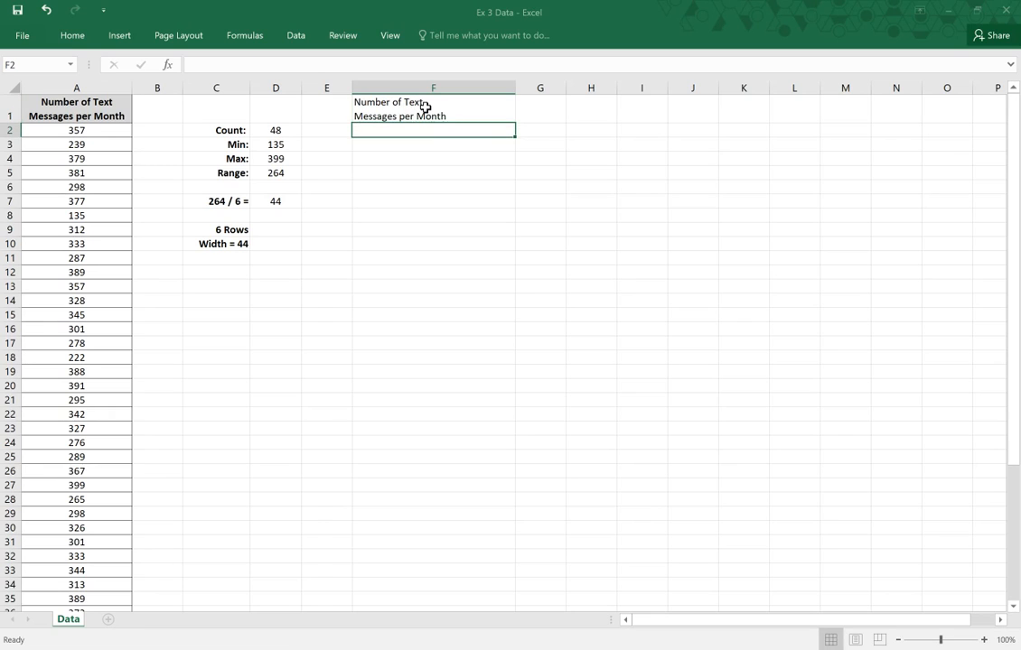
Format the heading in F1 as bold, centered horizontally and middle-aligned vertically
click(423, 105)
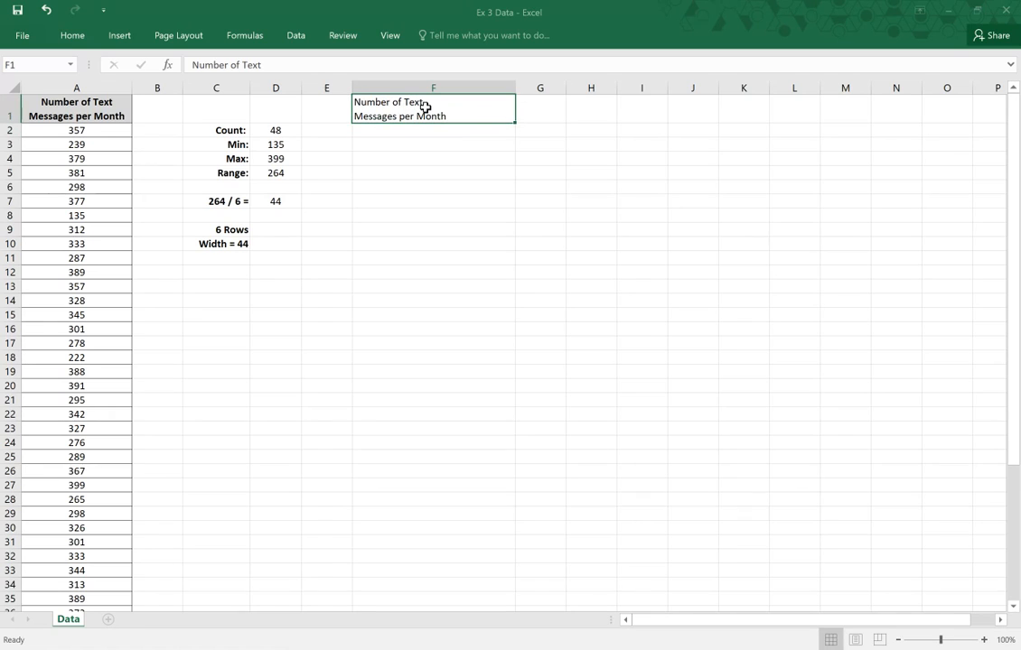
click(72, 36)
click(275, 94)
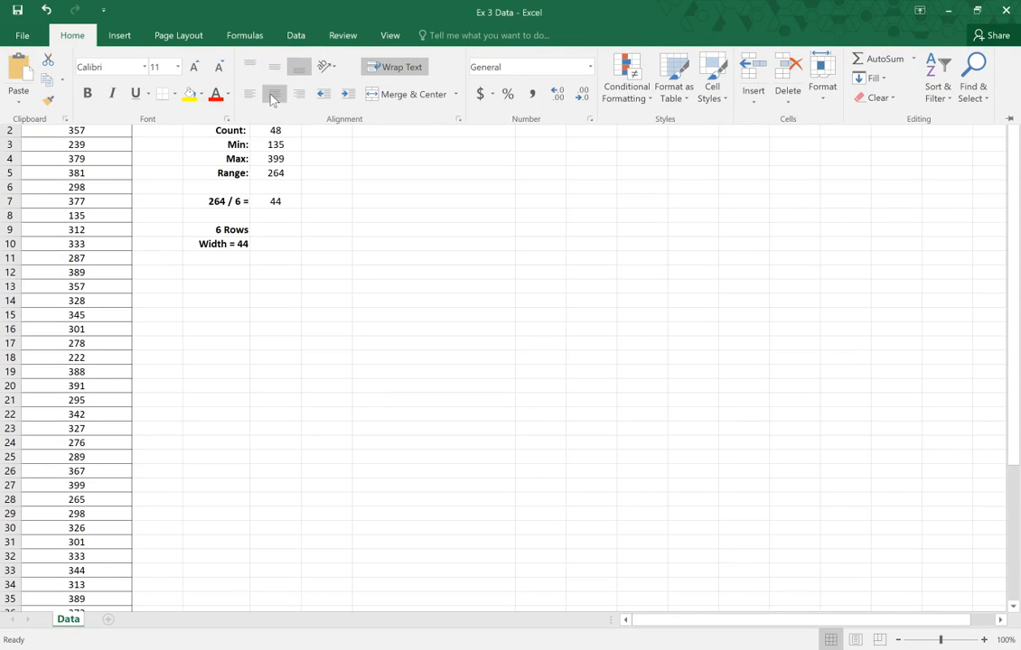
click(275, 67)
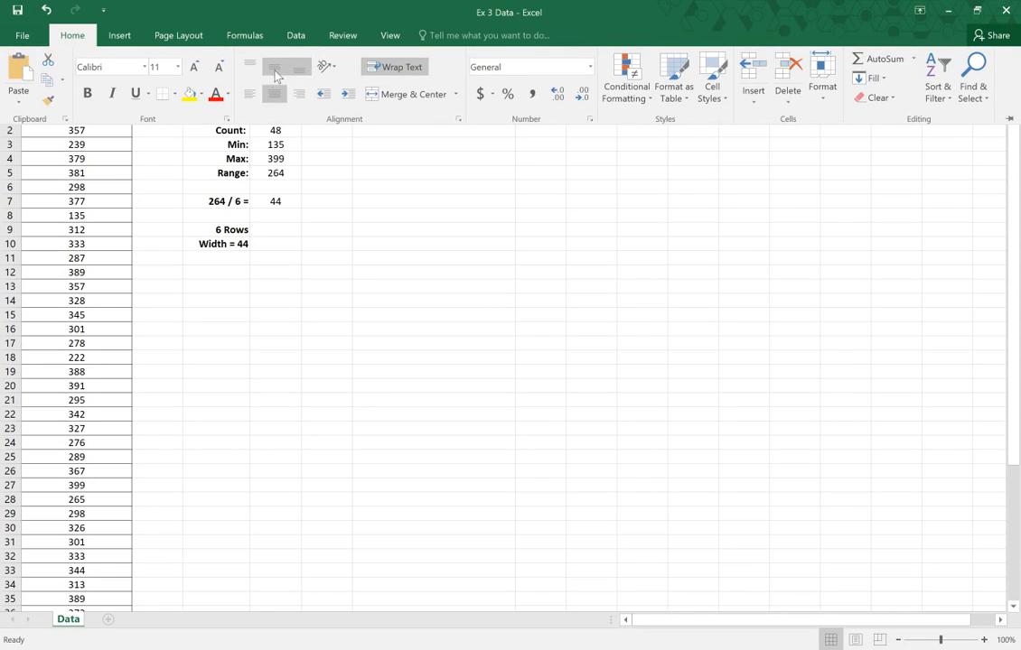
click(72, 36)
double_click(72, 36)
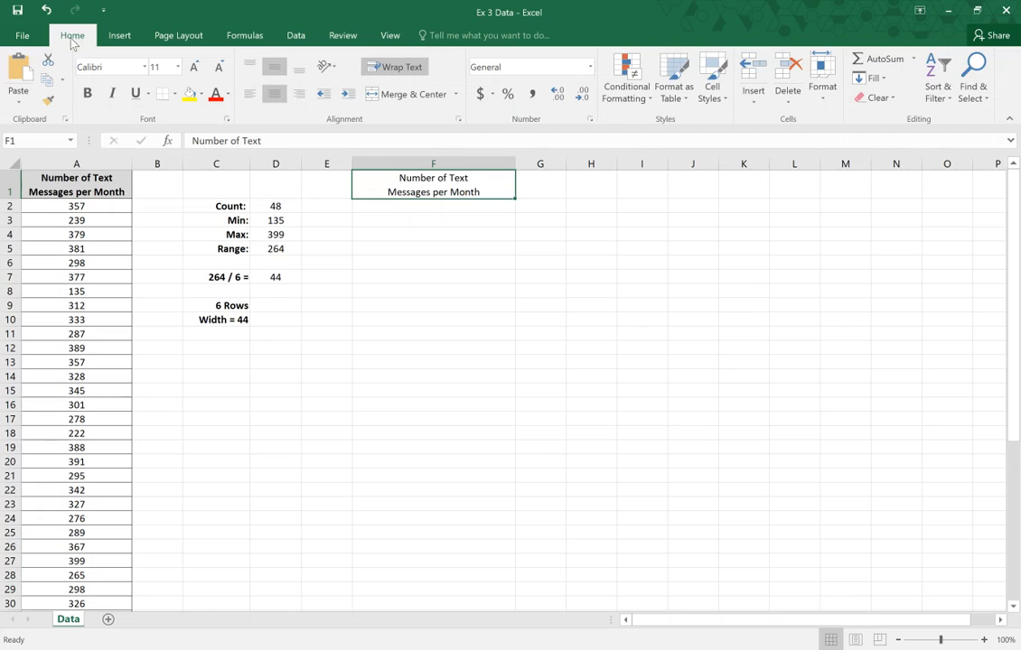
click(87, 93)
click(428, 233)
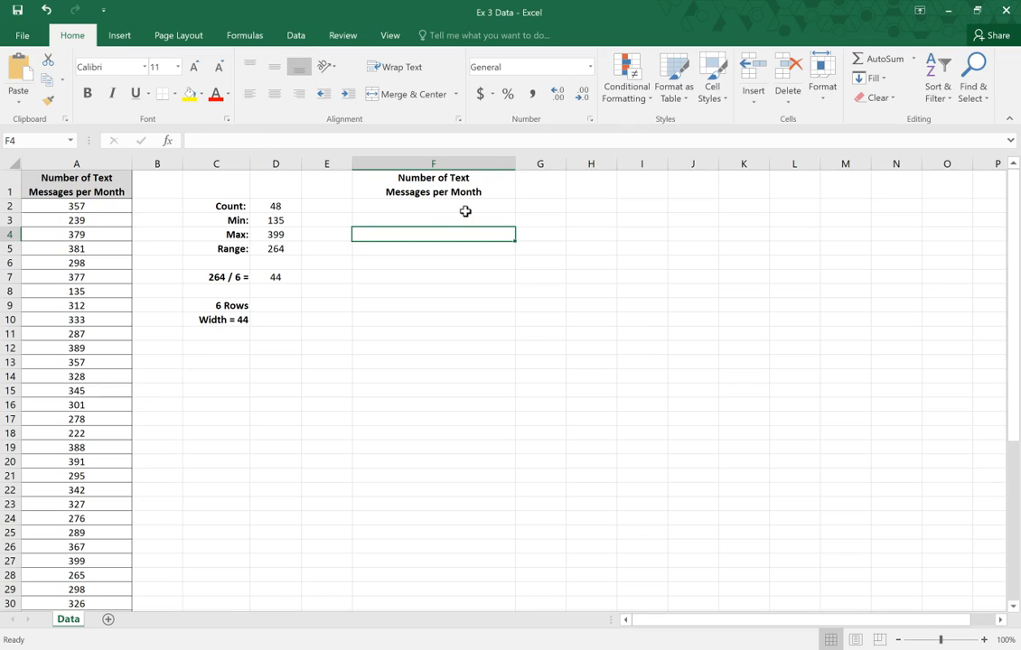
Start the first class interval in F2 with "135 -" and switch to the Wabbitemu calculator
click(455, 205)
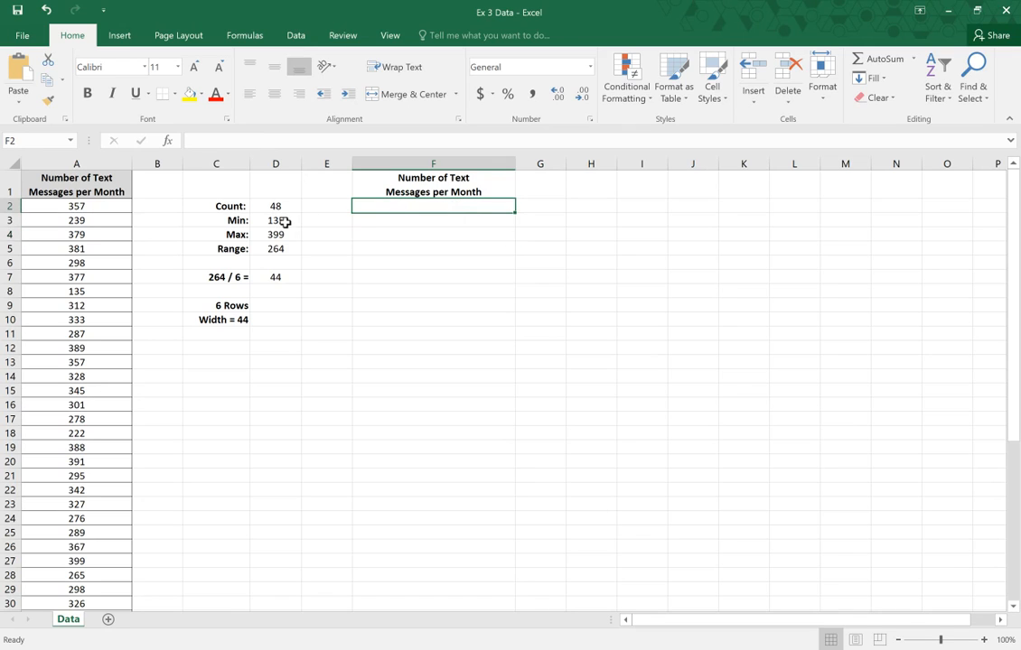
text(135 -)
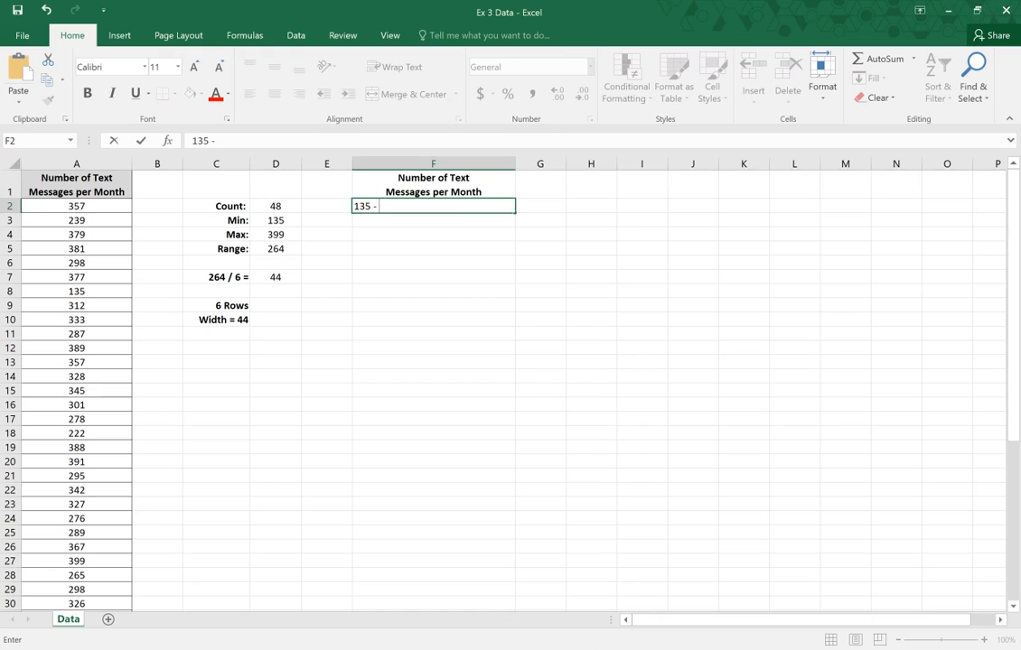
key(alt+Tab)
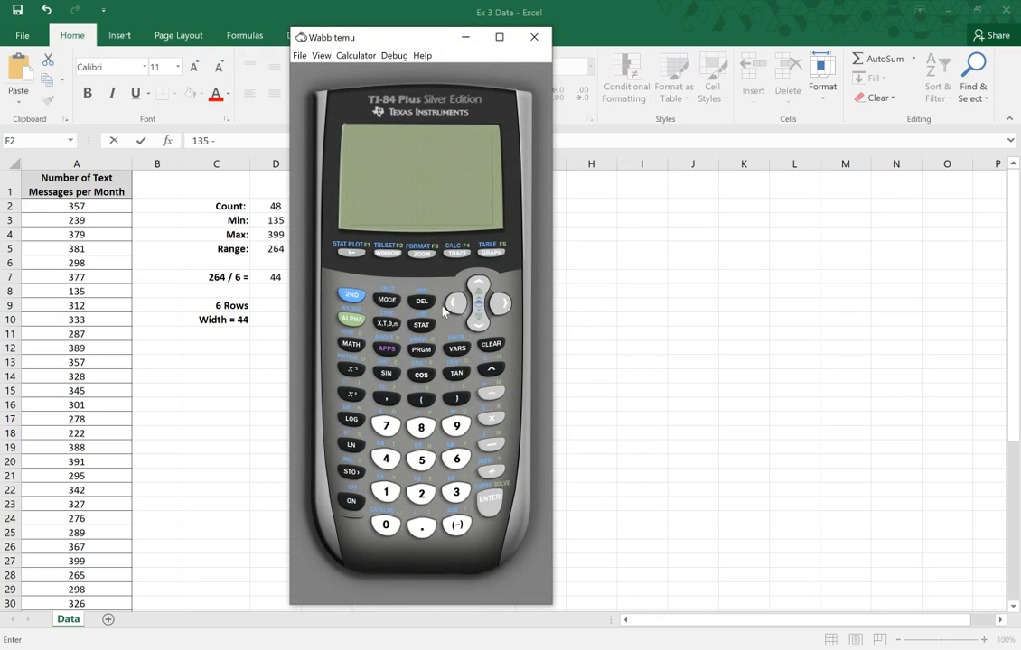
click(465, 37)
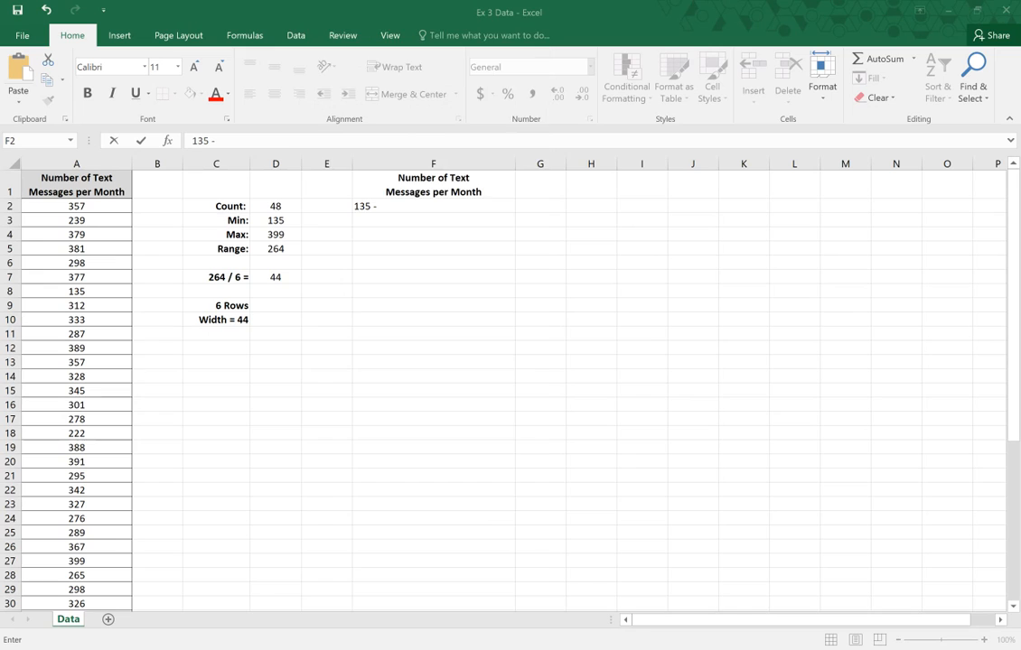
click(562, 649)
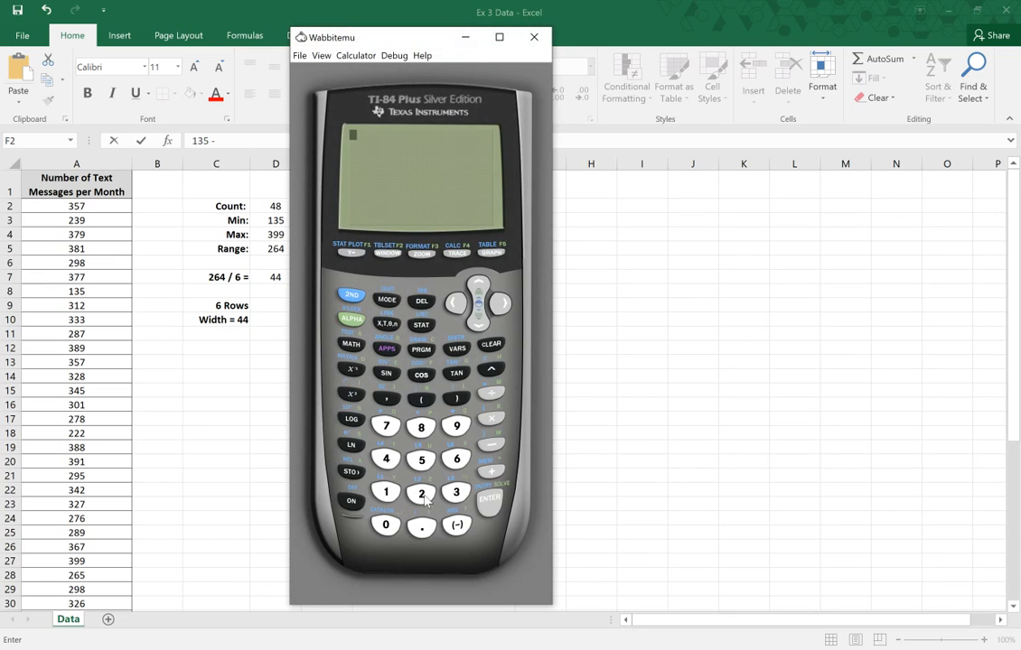
Calculate the first class's upper limit as 135+44 on the calculator
click(386, 491)
click(456, 492)
click(421, 459)
click(495, 472)
click(385, 459)
click(386, 459)
click(493, 501)
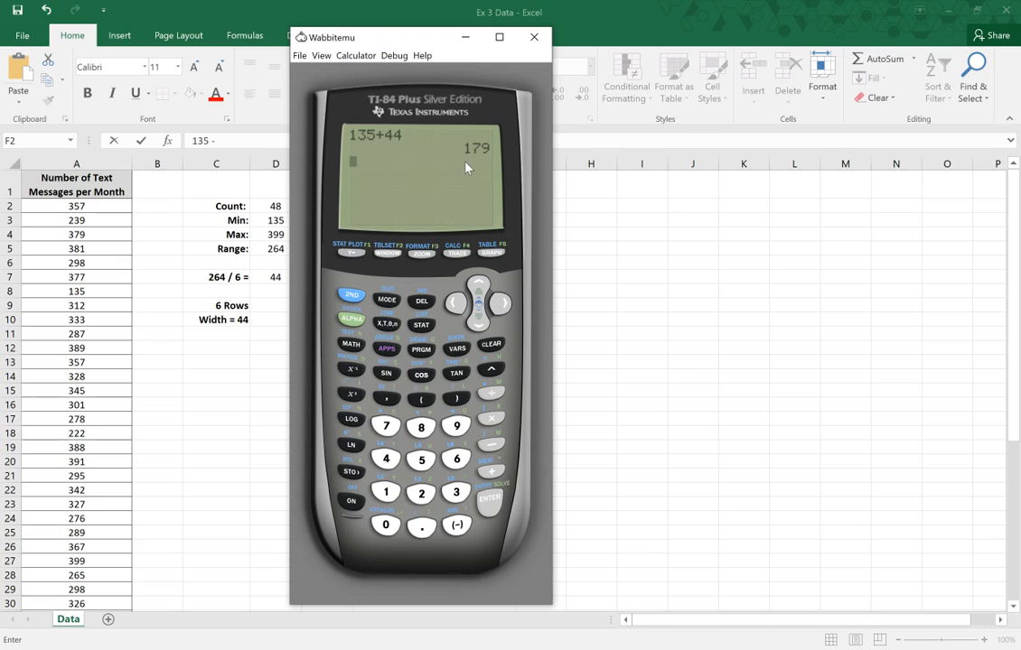
Switch back to Excel and complete the interval in F2 as "135 - 179"
key(alt+Tab)
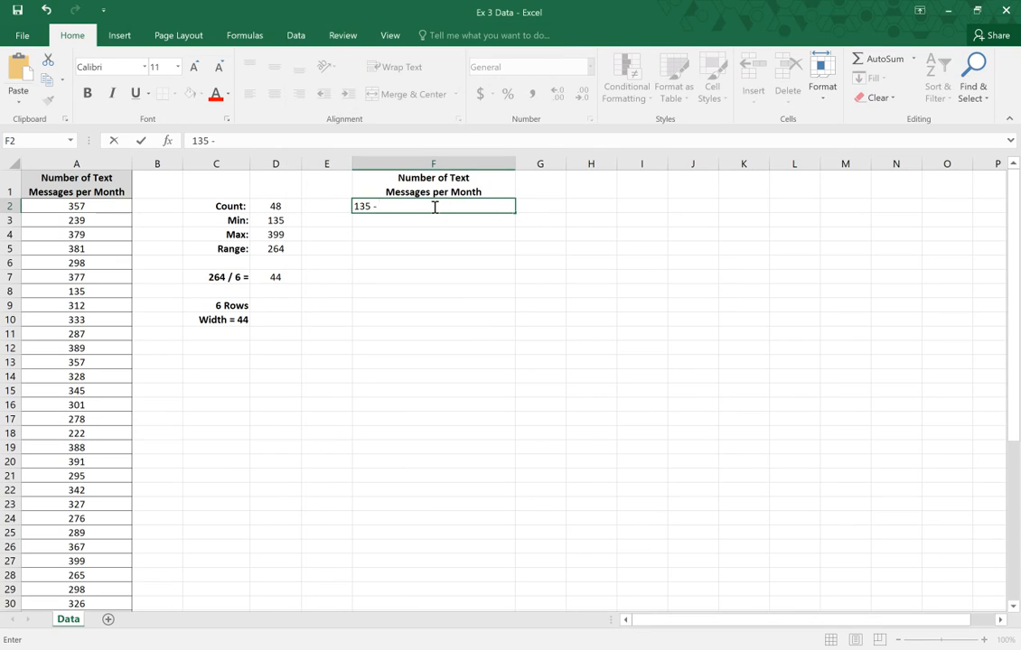
text(179)
key(Return)
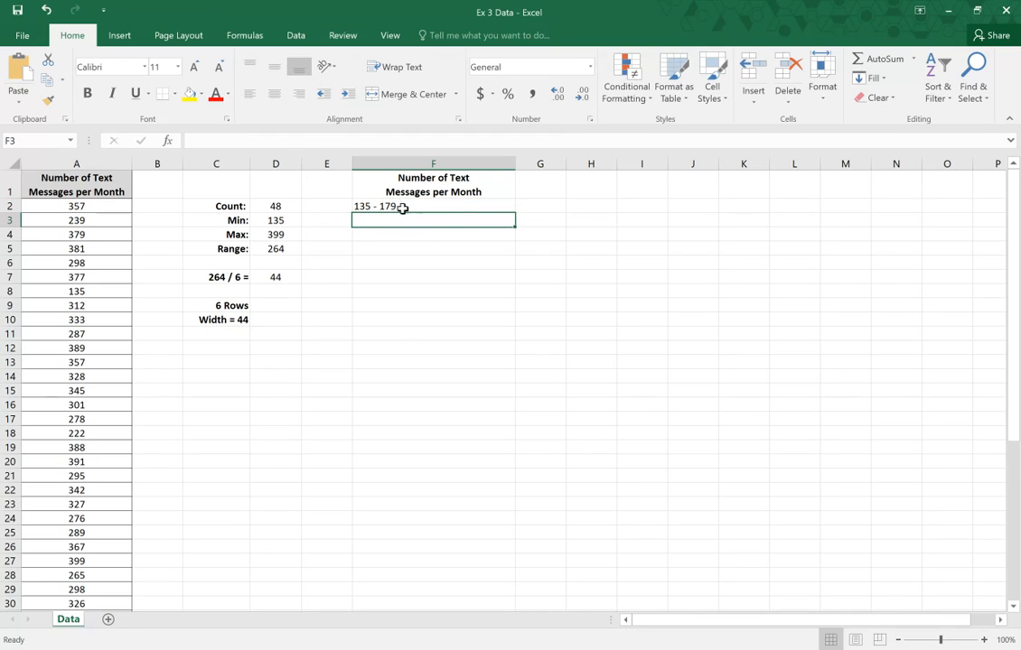
Start the second class interval in F3 with "180 -" and switch to the Wabbitemu calculator
text(18)
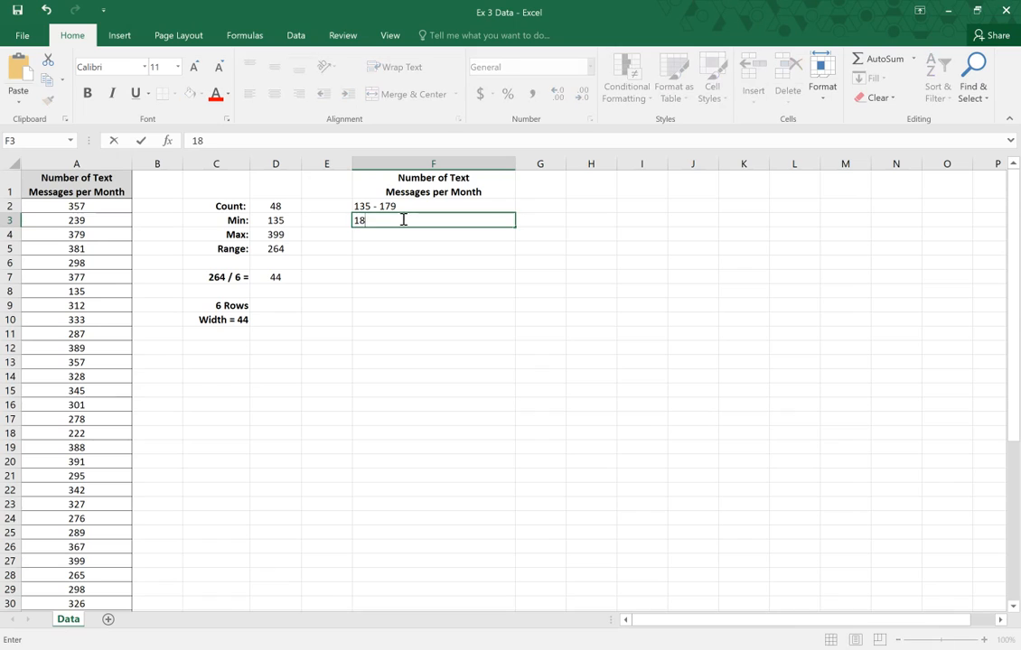
text(0 -)
key(alt+Tab)
text(80)
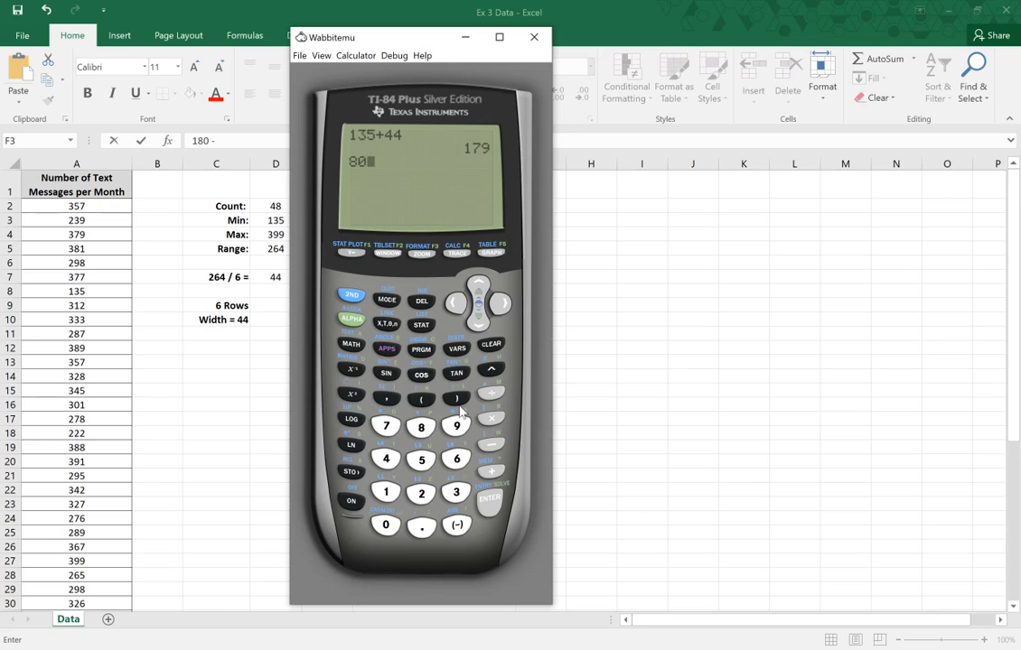
key(F12)
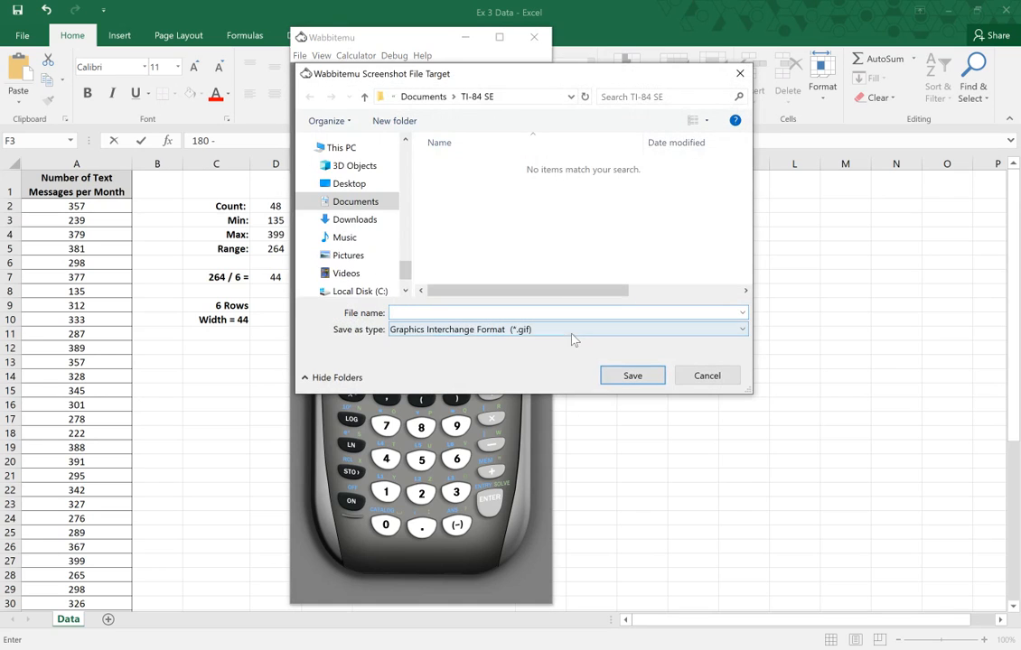
click(684, 374)
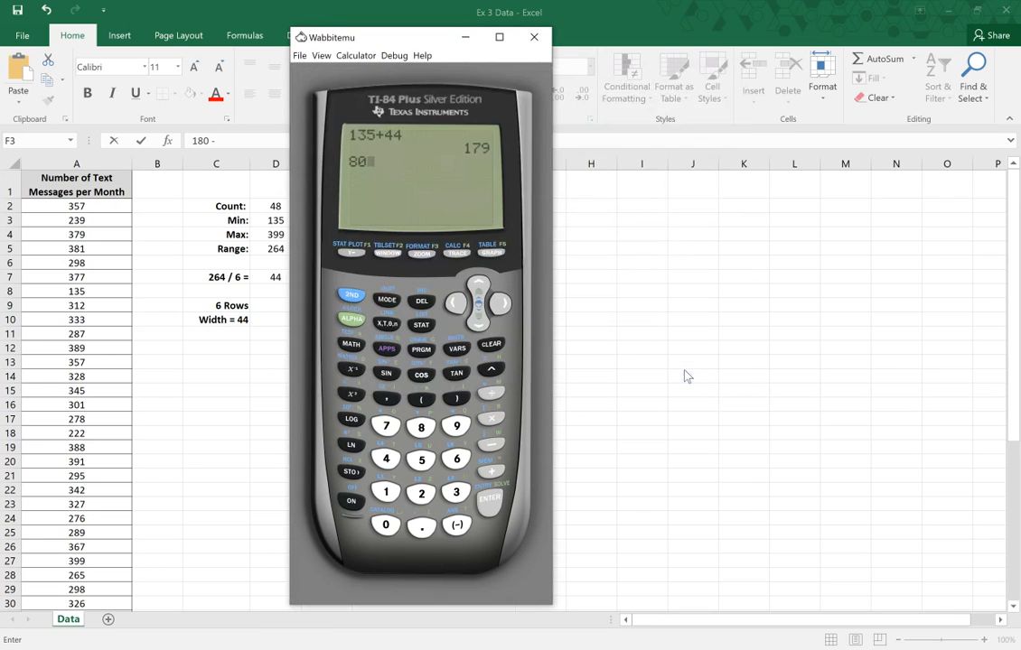
click(492, 343)
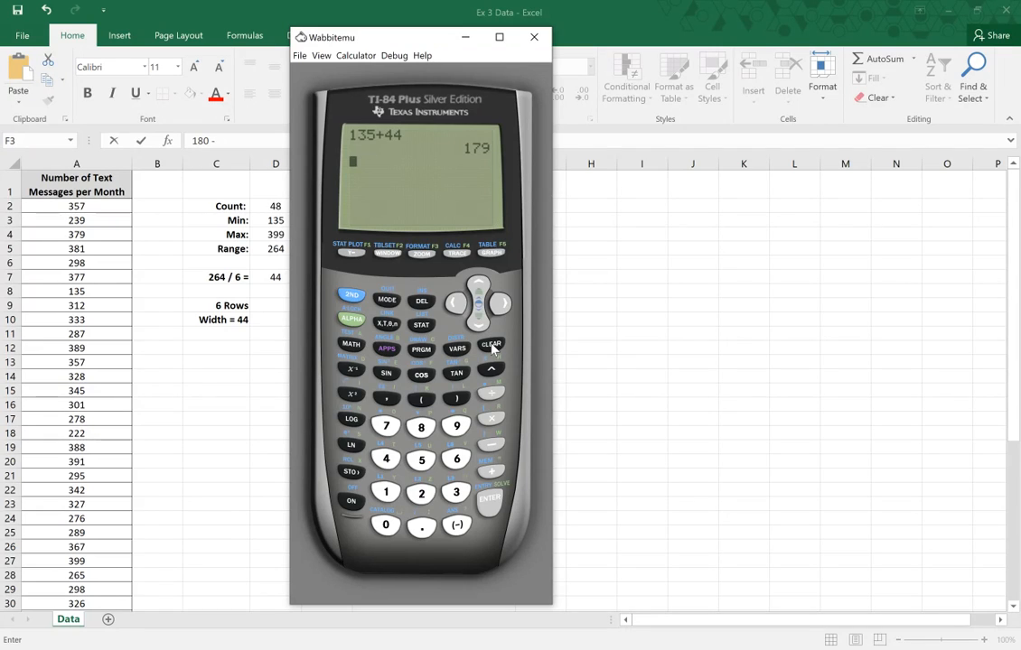
Calculate the second class's upper limit as 180+44 on the calculator
click(387, 495)
text(80)
click(493, 473)
text(44)
click(494, 503)
Switch back to Excel and complete the interval in F3 as "180 - 224"
click(784, 358)
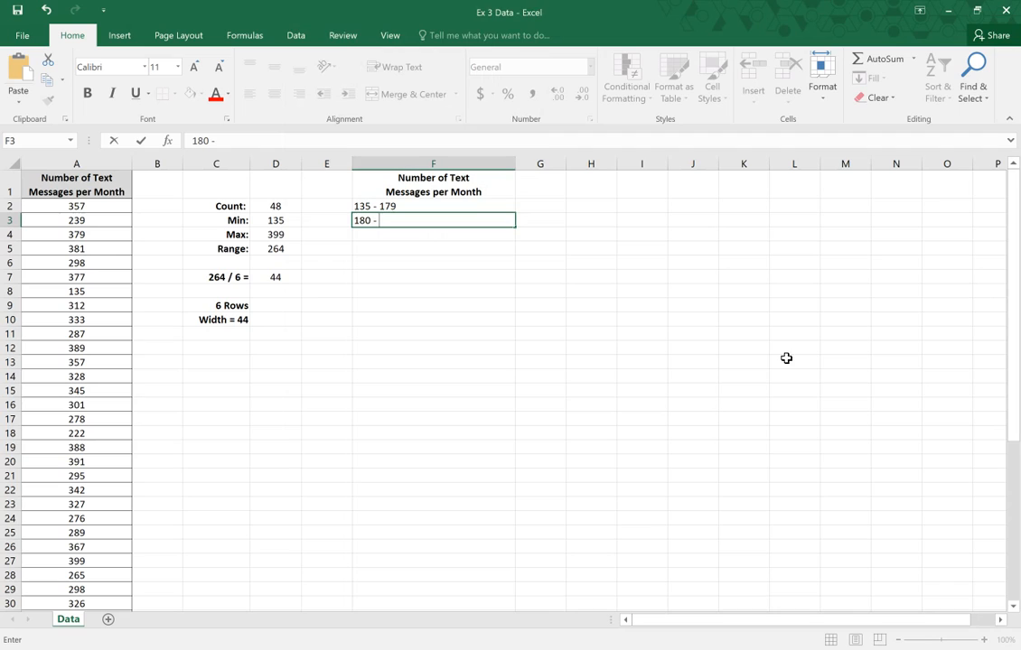
text(180 - 224)
key(Return)
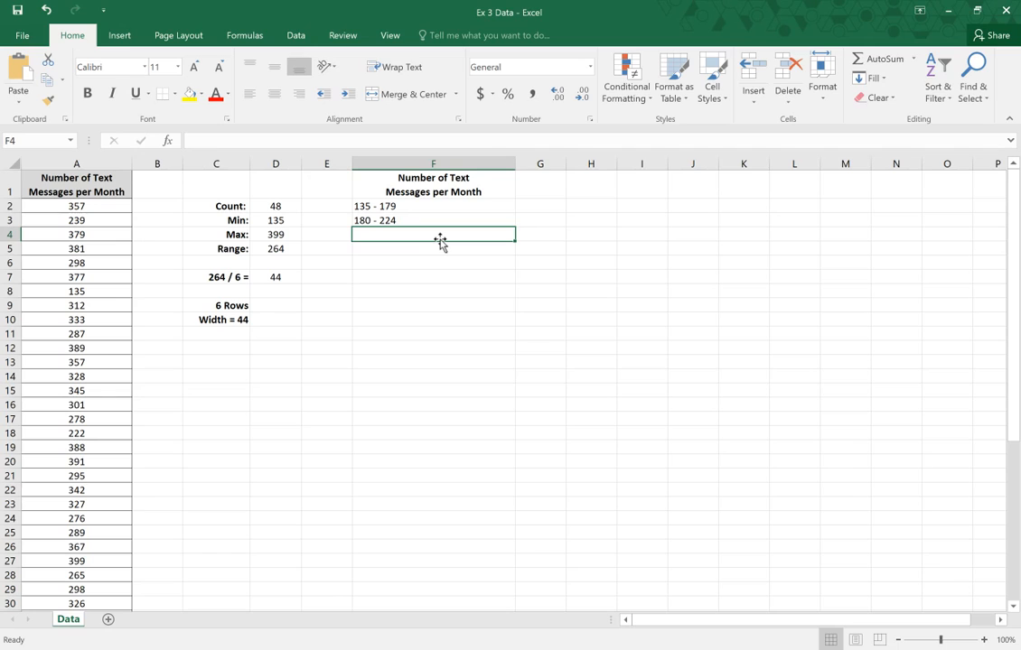
Enter the third and fourth class intervals, "225 - 269" in F4 and "270 - 314" in F5
text(225)
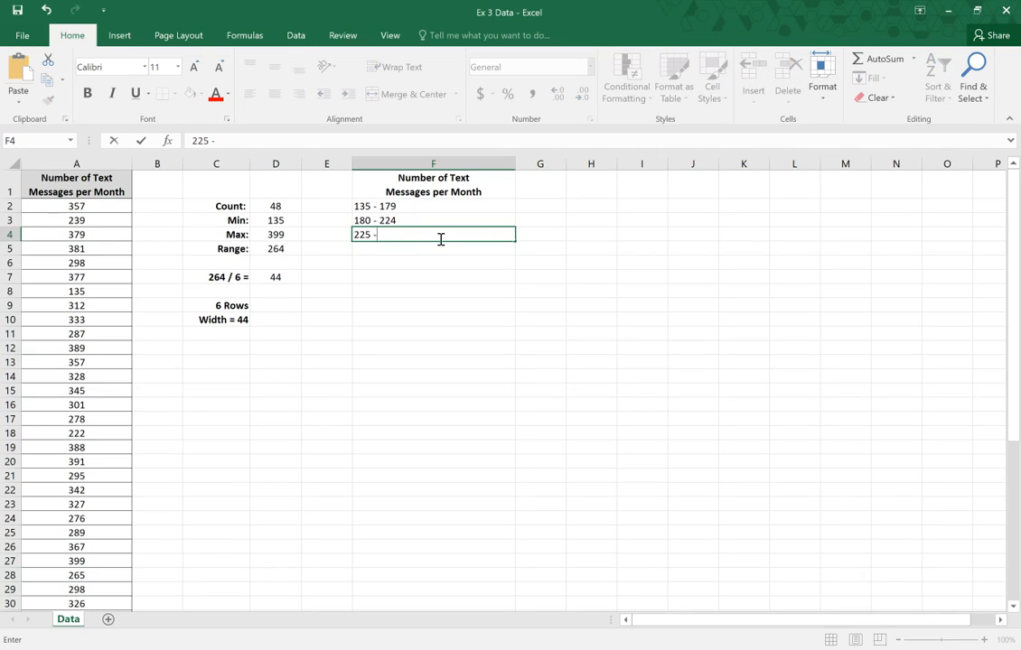
text( - 269)
key(Return)
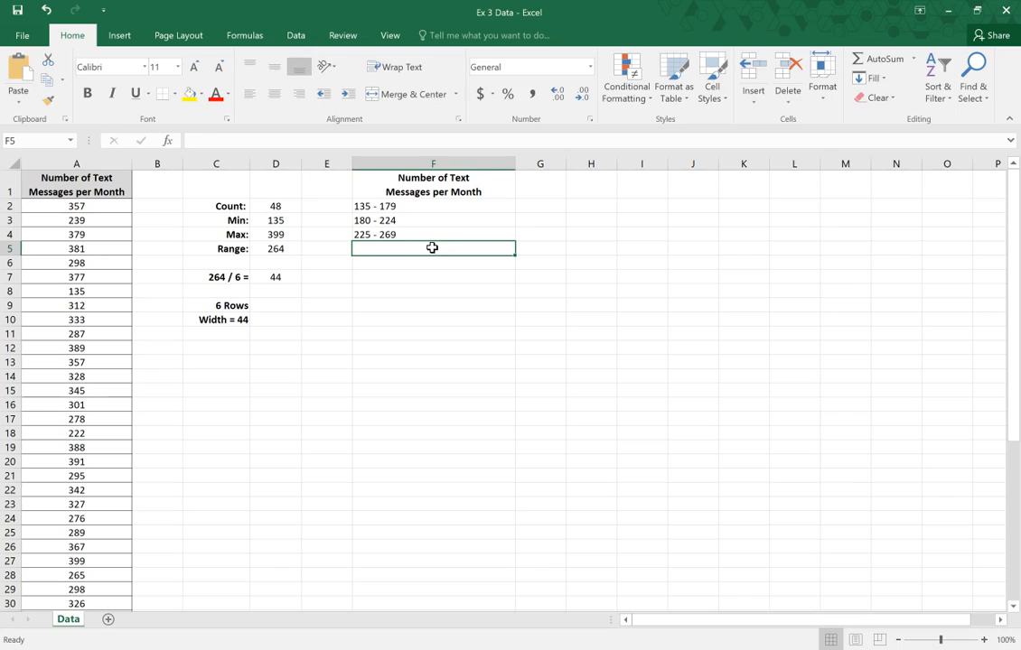
text(270)
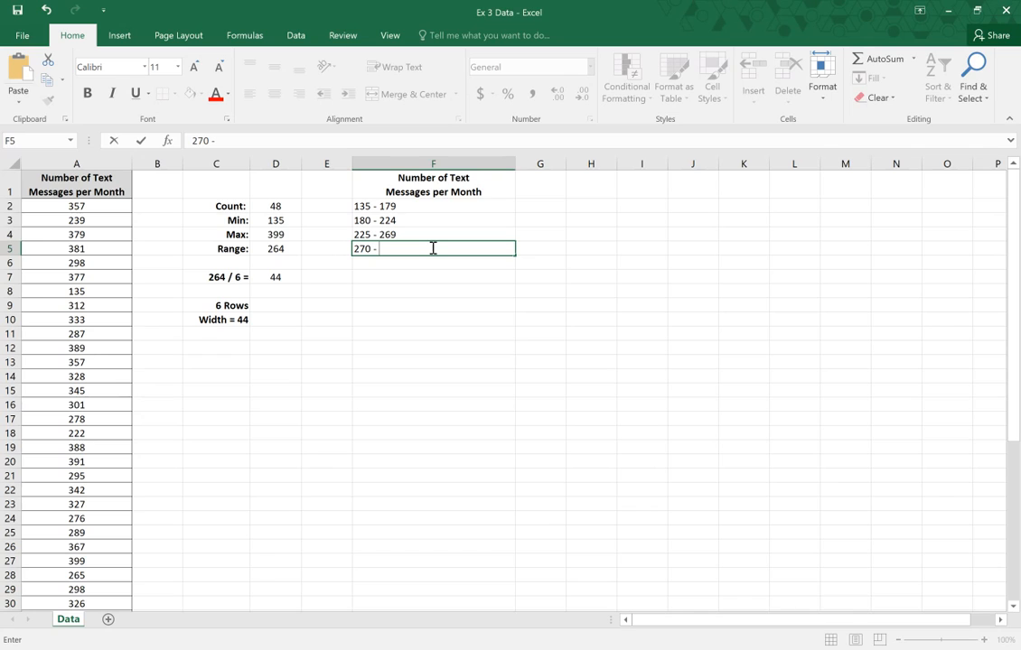
text( - 314)
Enter the last two class intervals, "315 - 359" in F6 and "360 - 404" in F7
click(416, 260)
text(315)
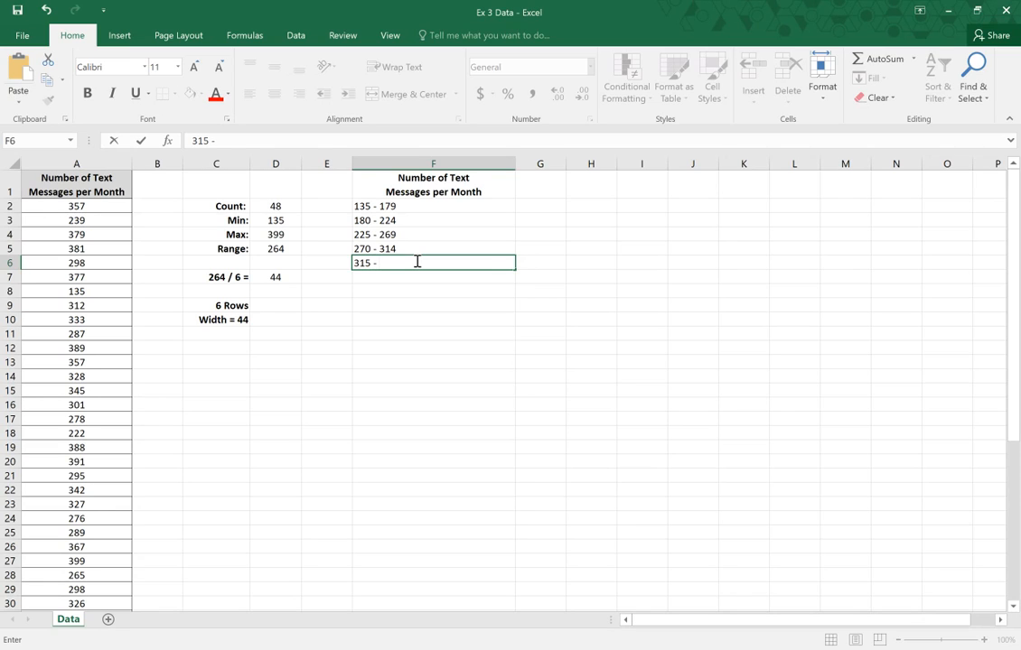
text( - 359)
click(412, 276)
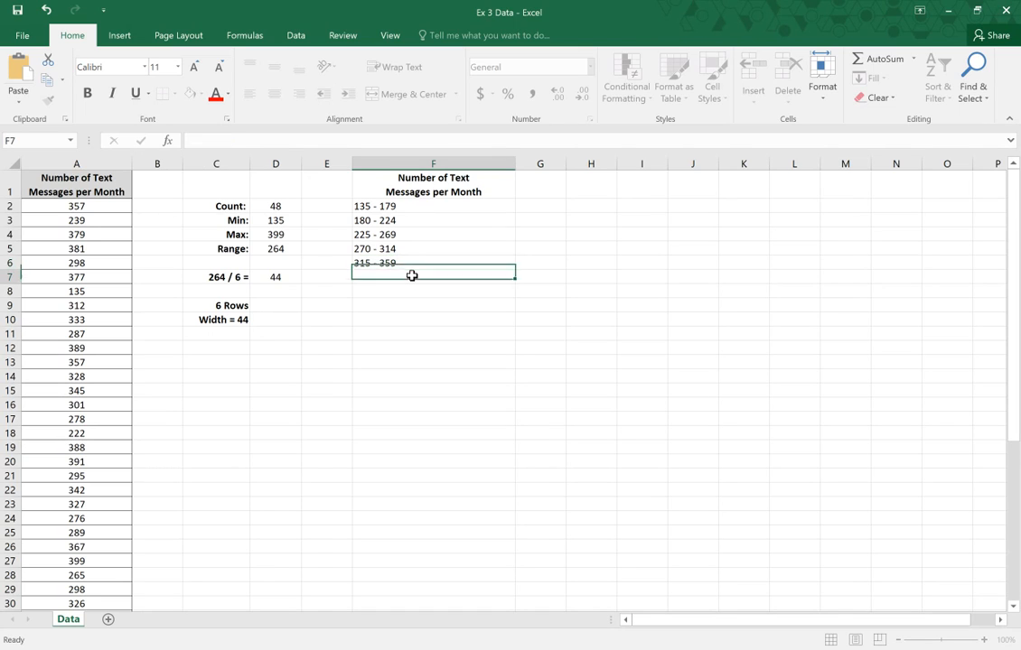
text(360)
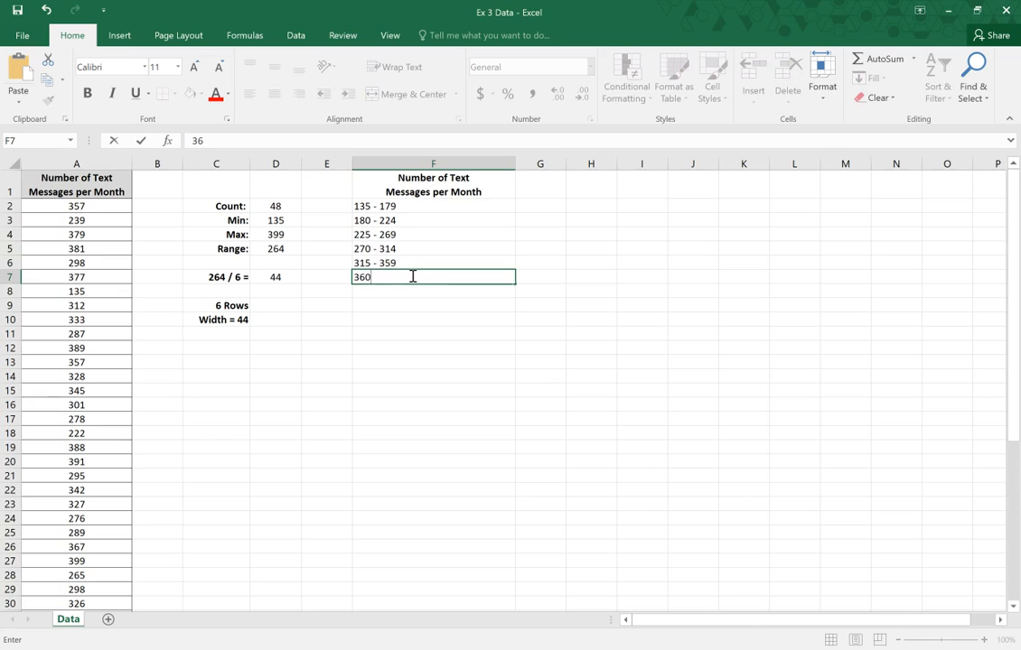
text( - 404)
key(ctrl+Return)
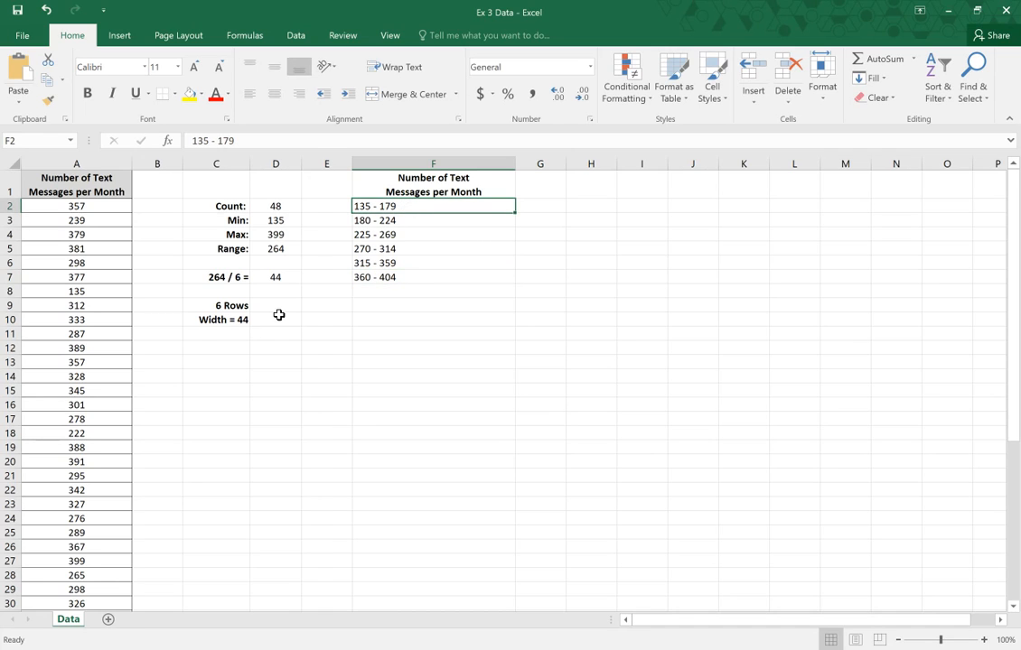
Review the six class intervals in F2 through F7 one by one
click(416, 219)
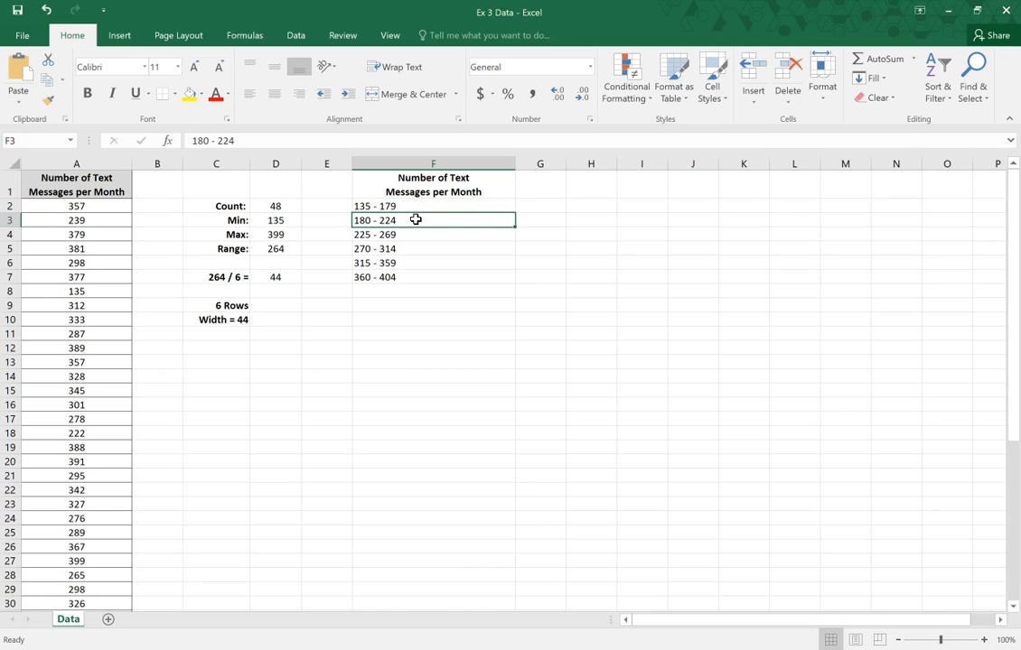
click(413, 206)
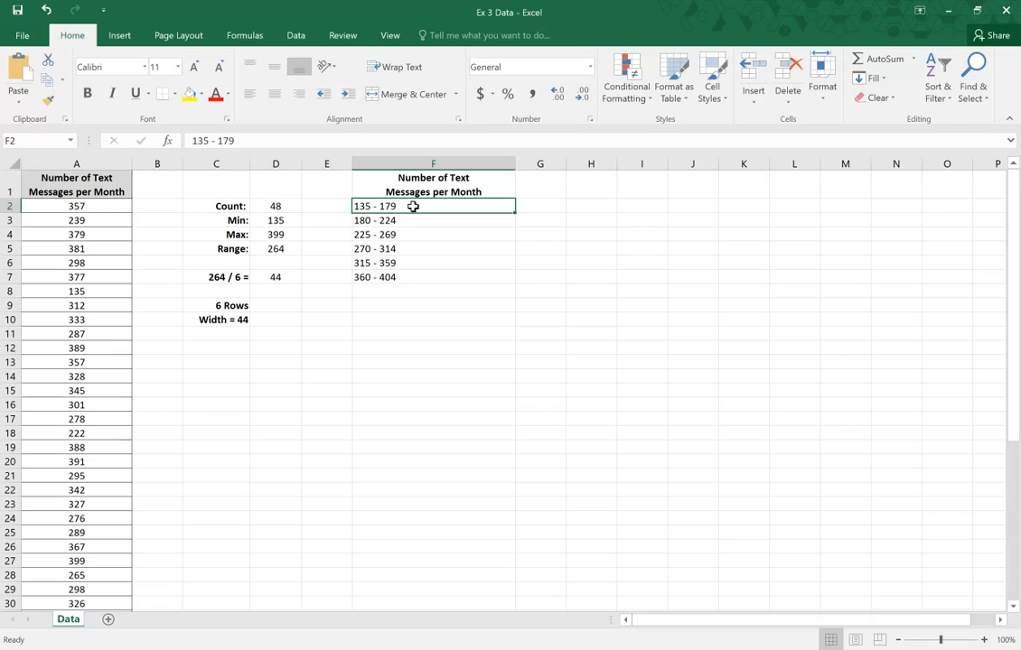
key(Down)
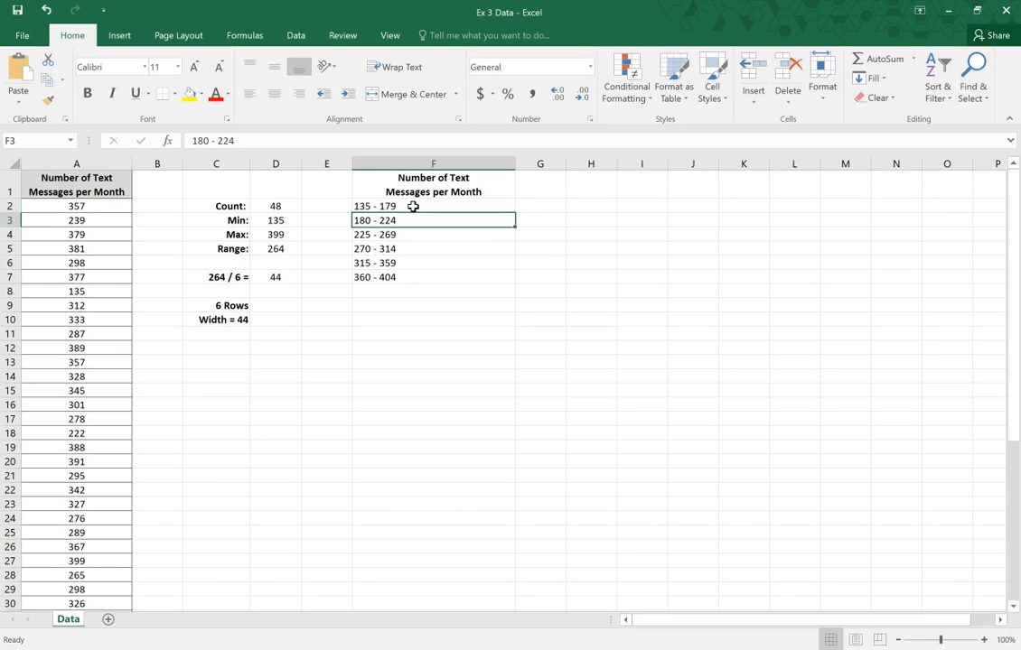
key(Down)
key(Down)
key(Down)
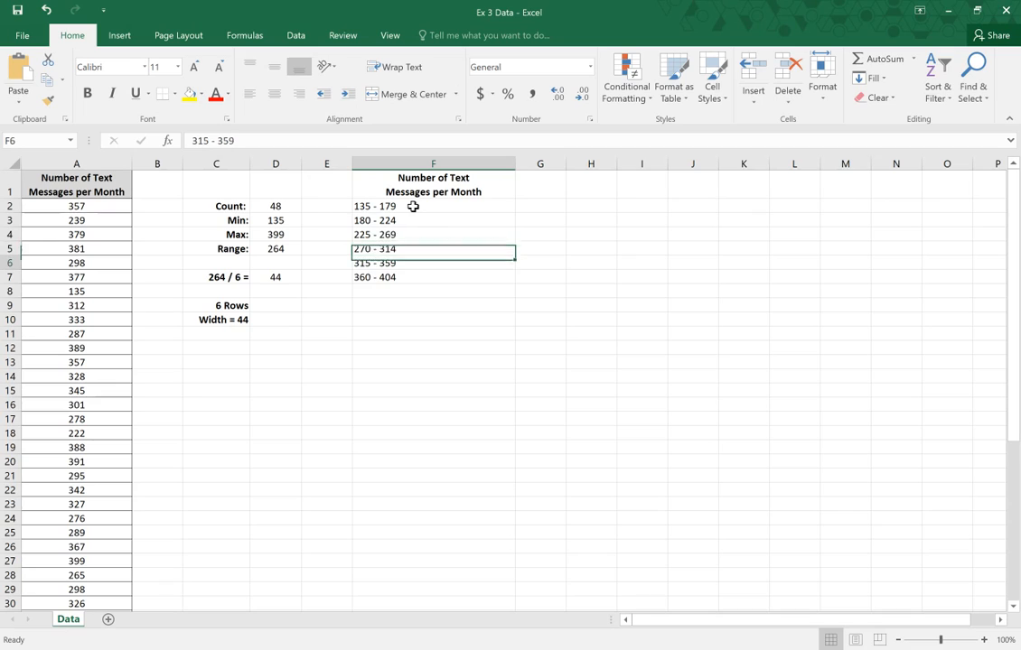
key(Down)
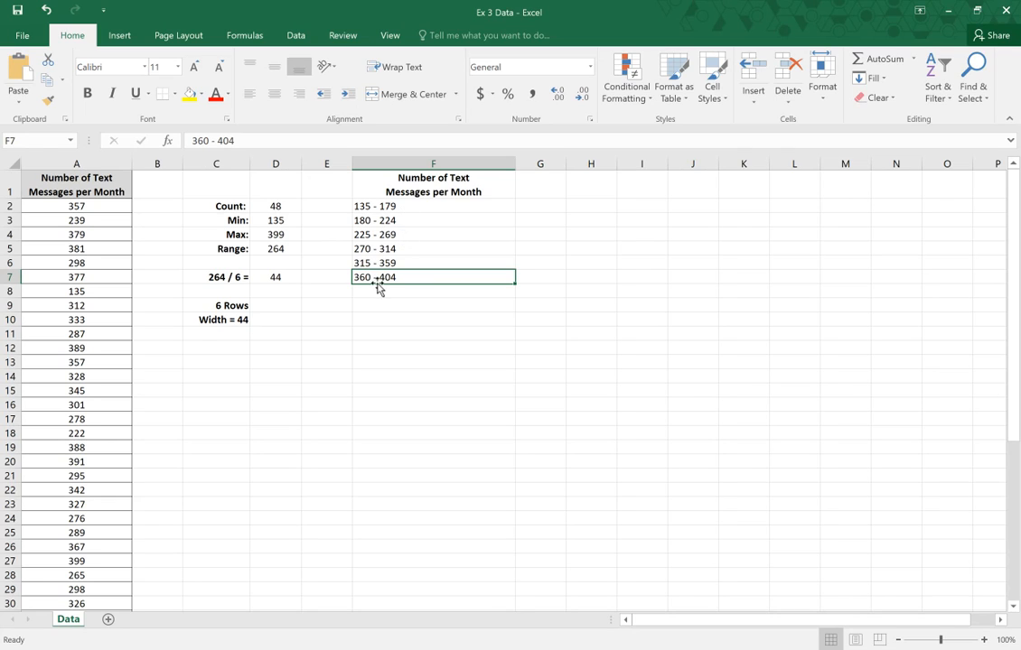
Center column F horizontally and vertically, and apply all borders to F1:F7
click(437, 164)
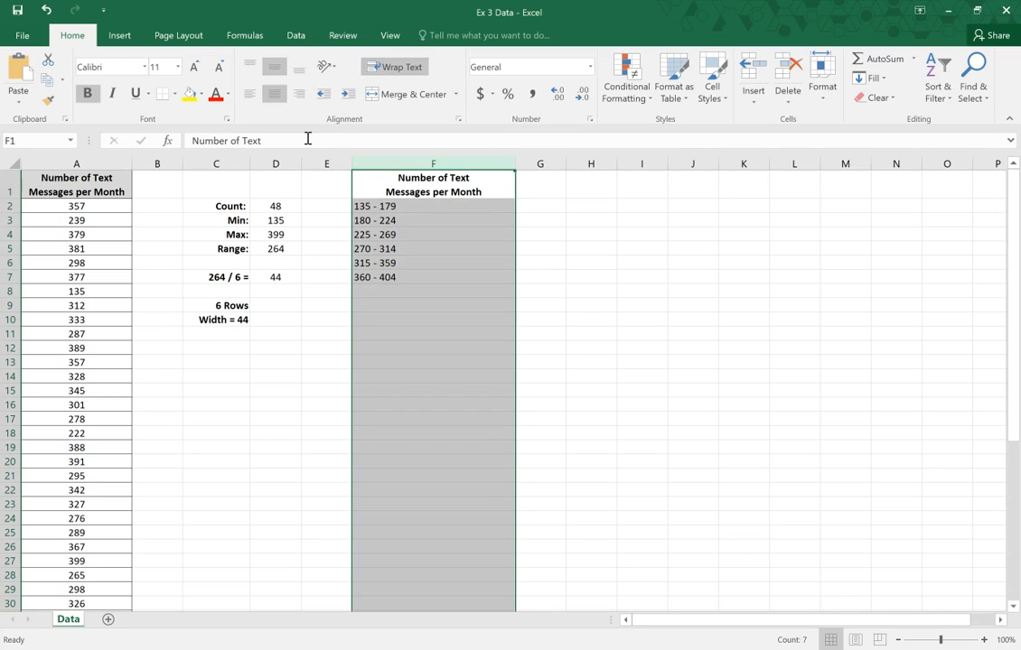
click(274, 94)
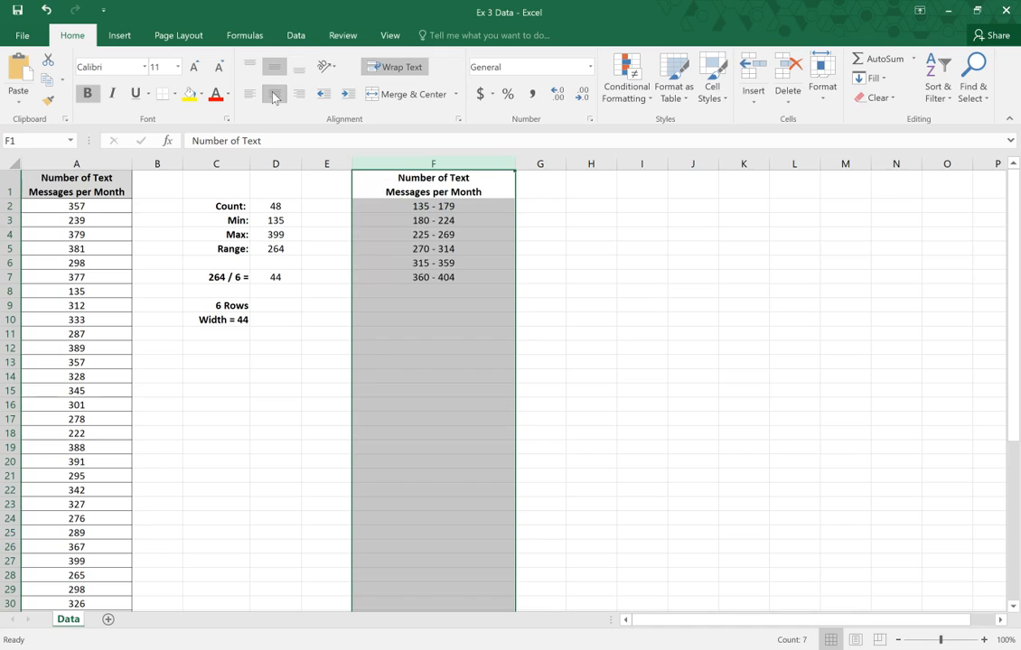
click(276, 70)
drag(453, 281, 455, 177)
click(174, 94)
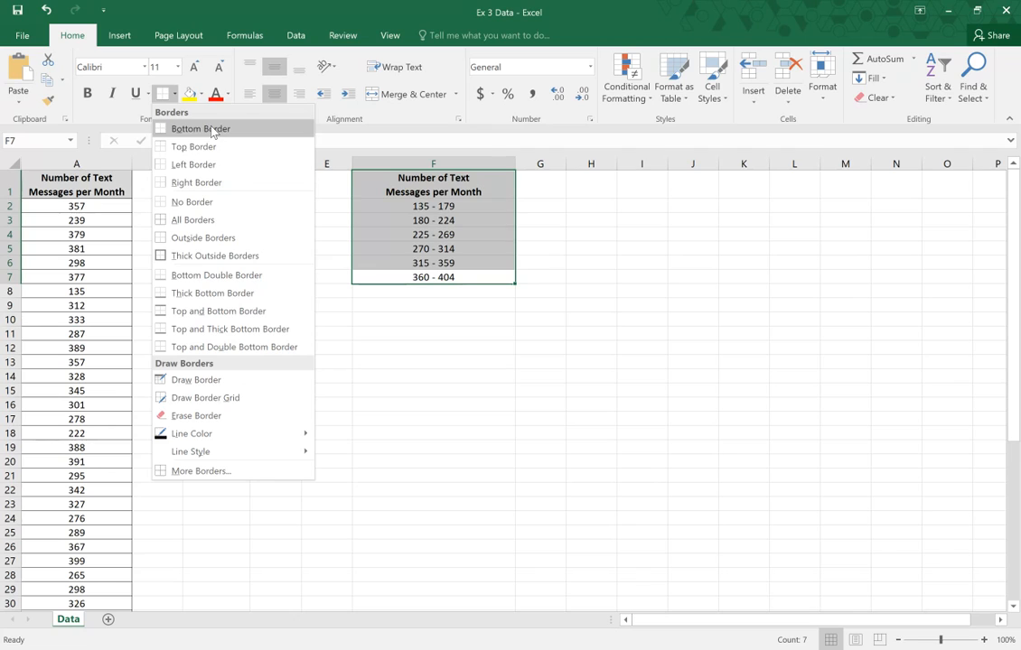
click(185, 220)
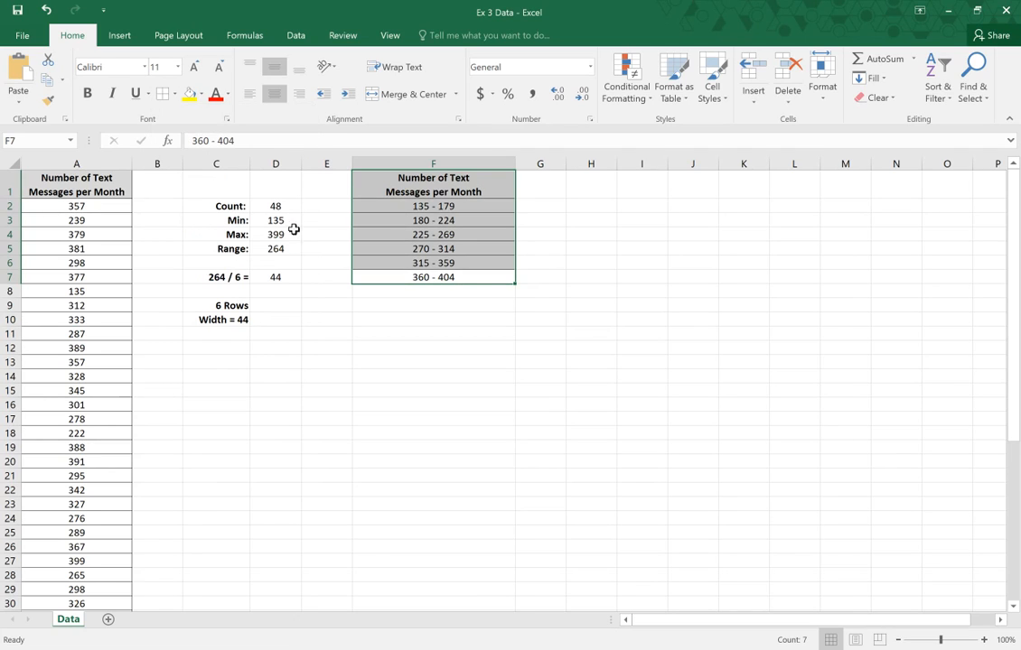
Narrow column F, widen column G slightly, and enter the heading "Frequency" in G1
drag(516, 164, 554, 162)
click(497, 182)
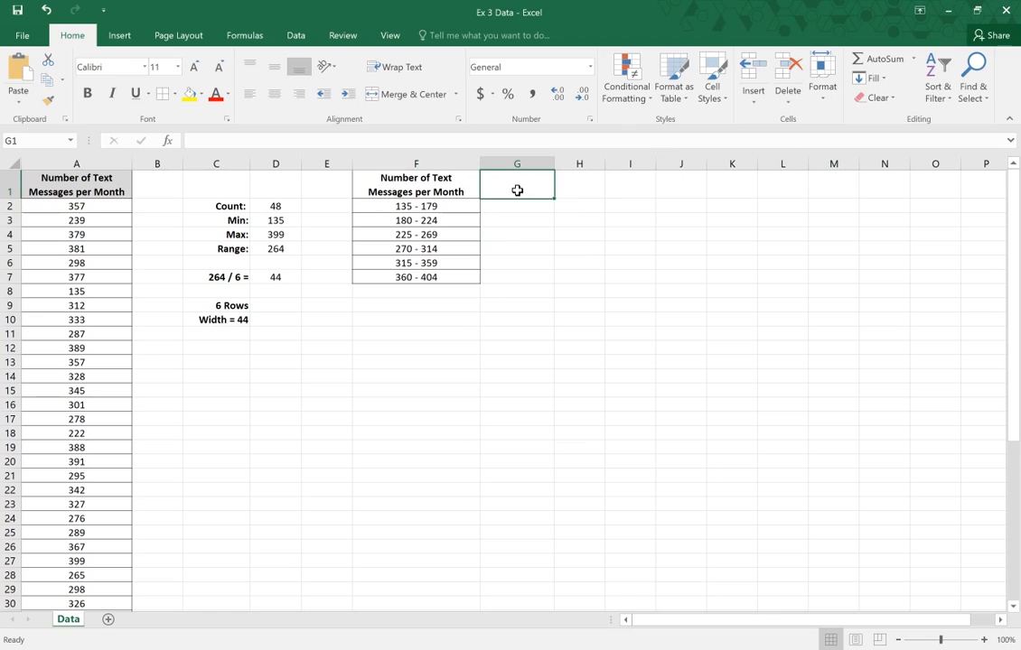
text(Frequency)
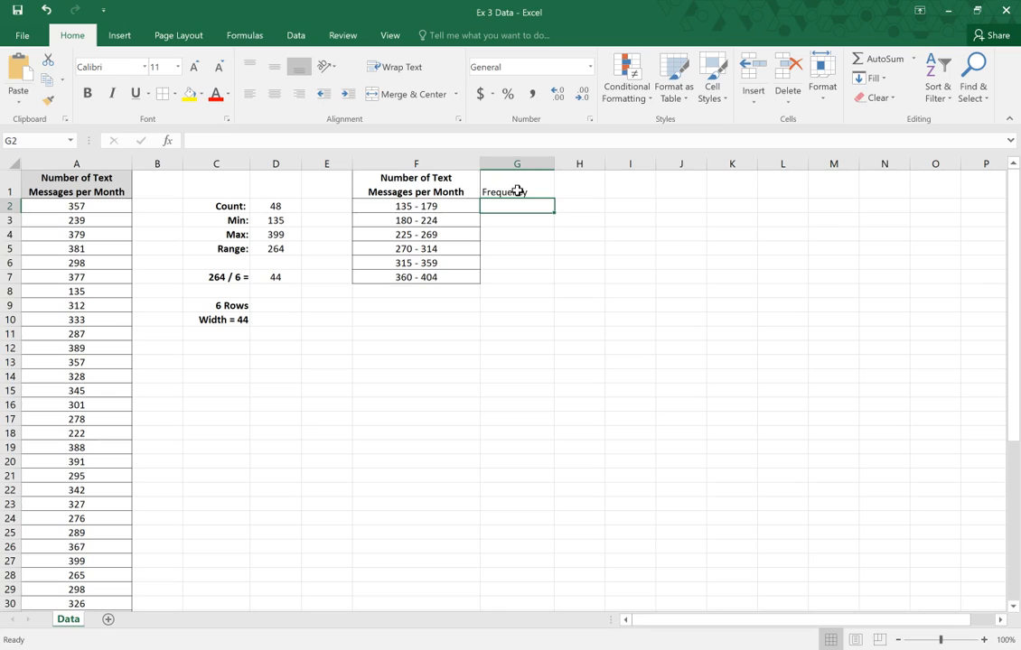
Format column G as bold, centered horizontally and middle-aligned vertically
click(519, 163)
click(276, 94)
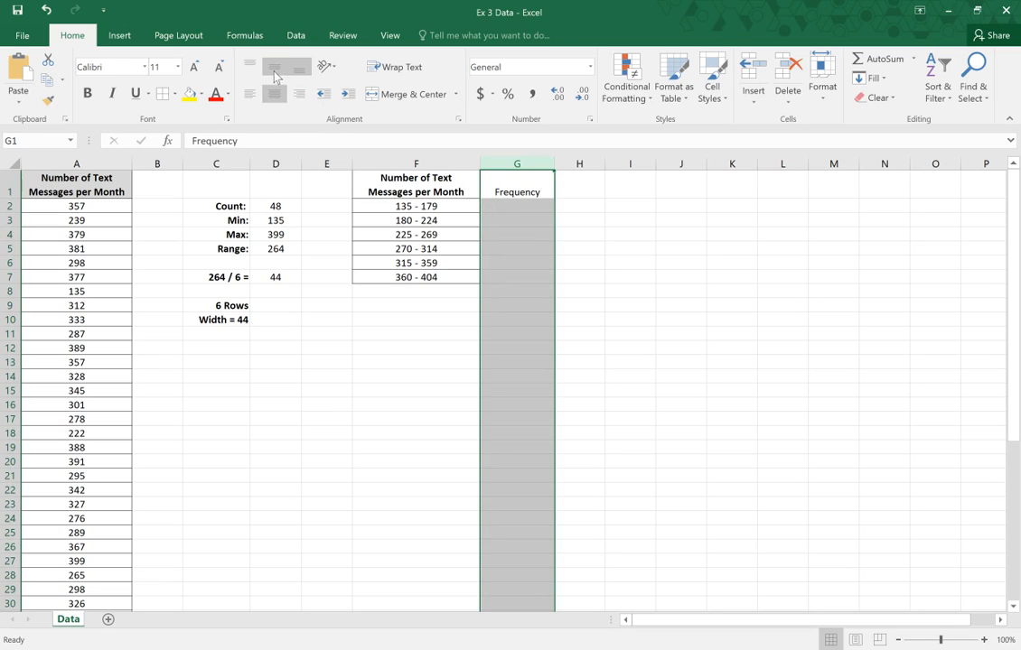
click(276, 68)
click(86, 93)
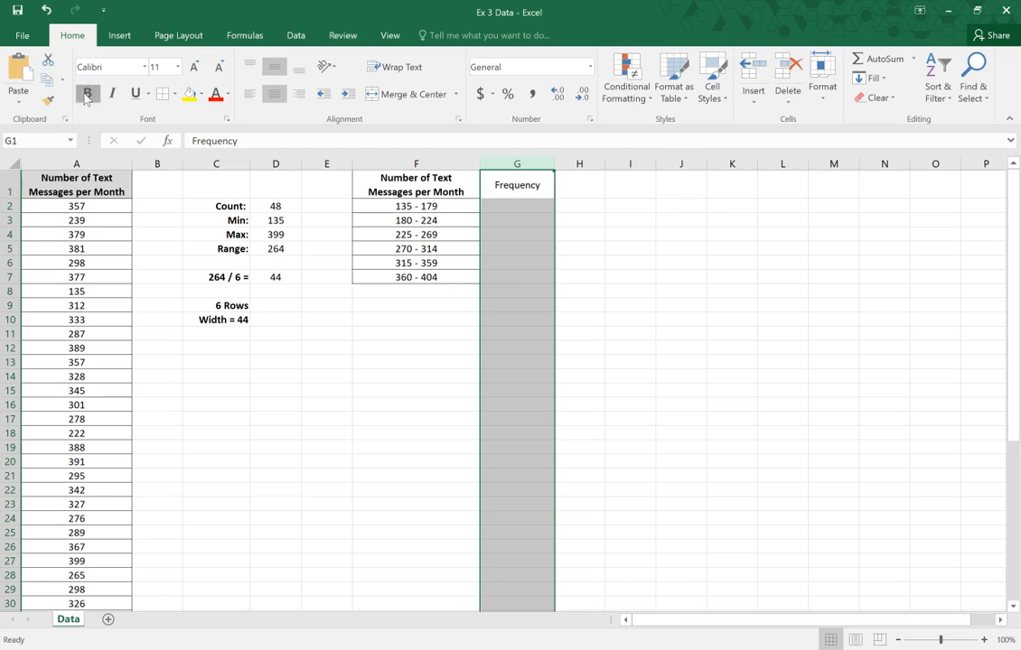
Apply all borders to G1:G7 and widen column G further
click(515, 273)
drag(515, 273, 519, 182)
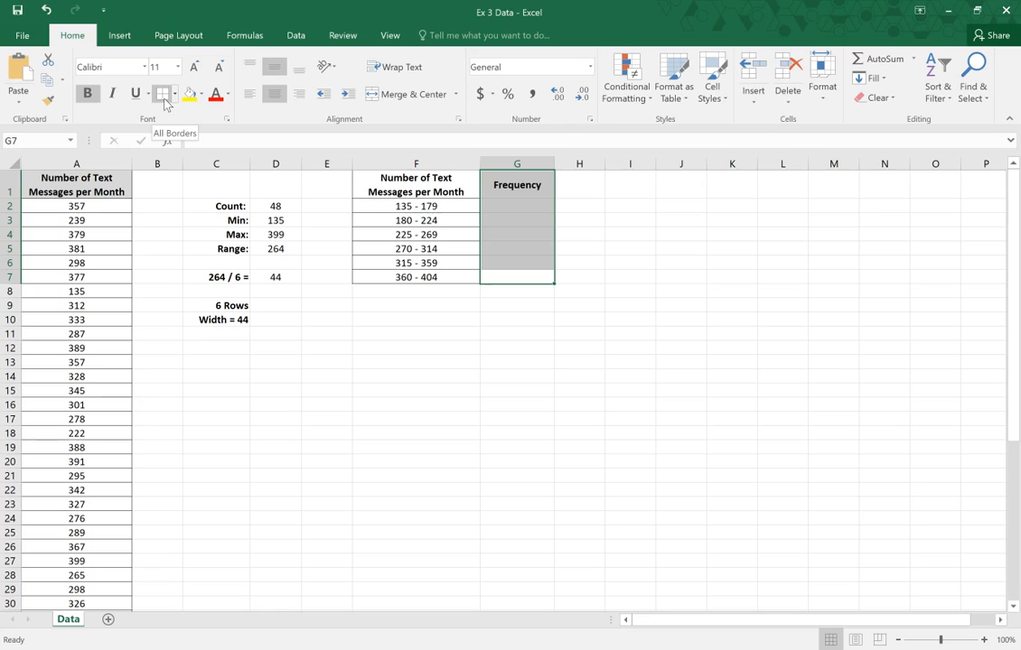
click(165, 99)
click(397, 333)
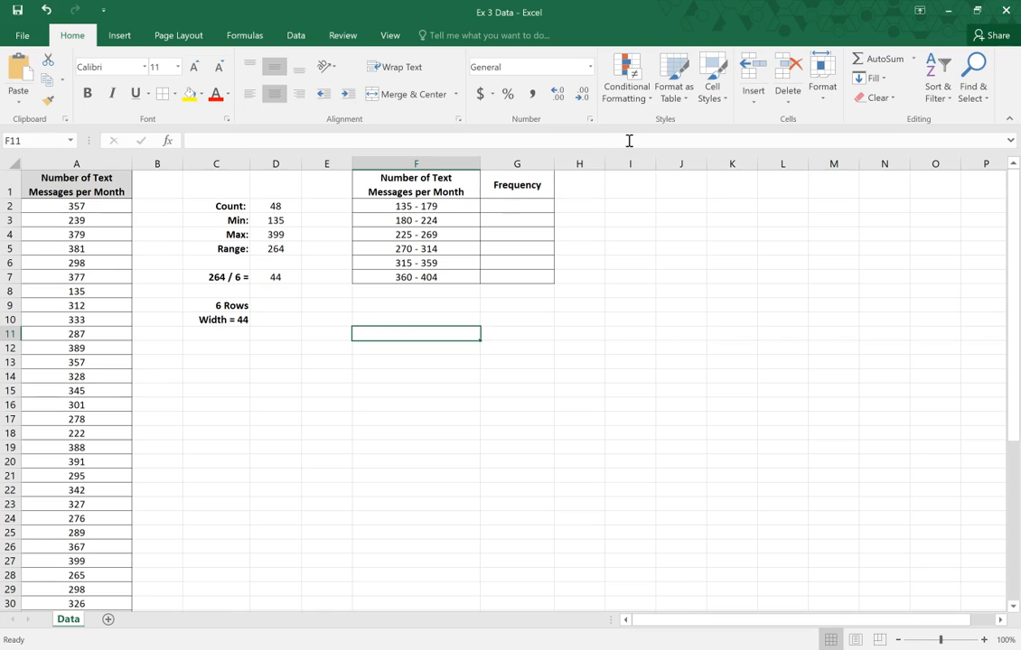
drag(555, 165, 624, 167)
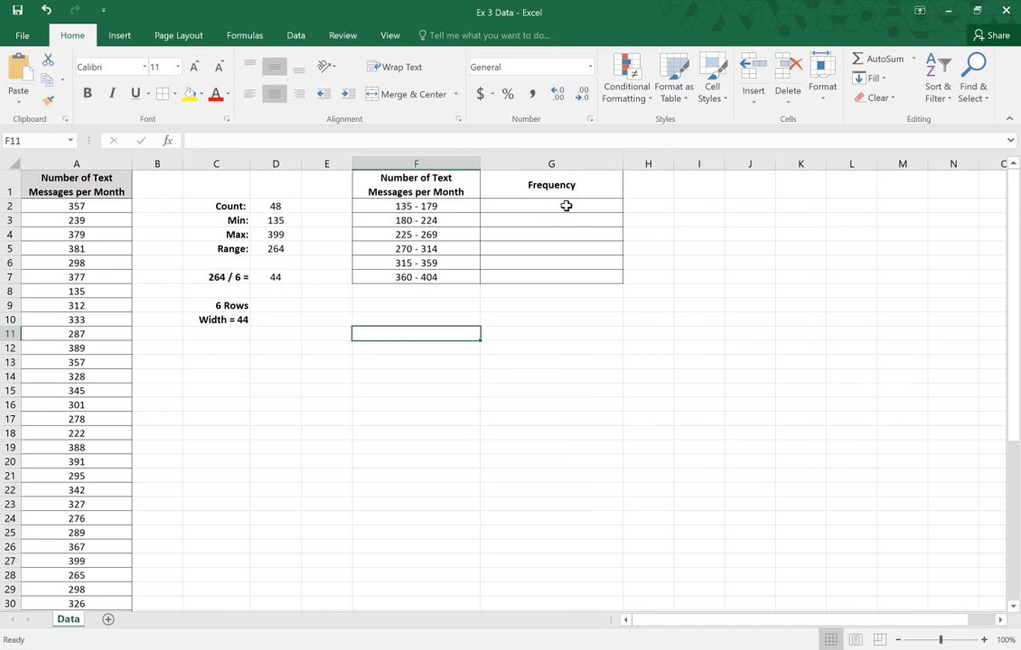
Start a COUNTIFS formula in G2 with the whole of column A as the first criteria range
click(559, 208)
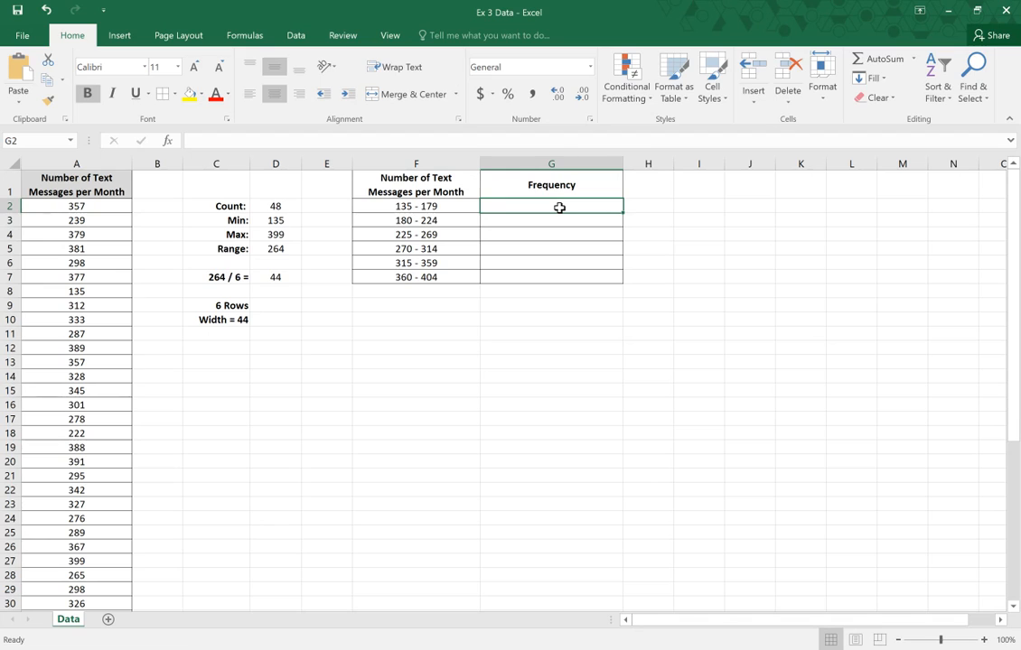
text(=)
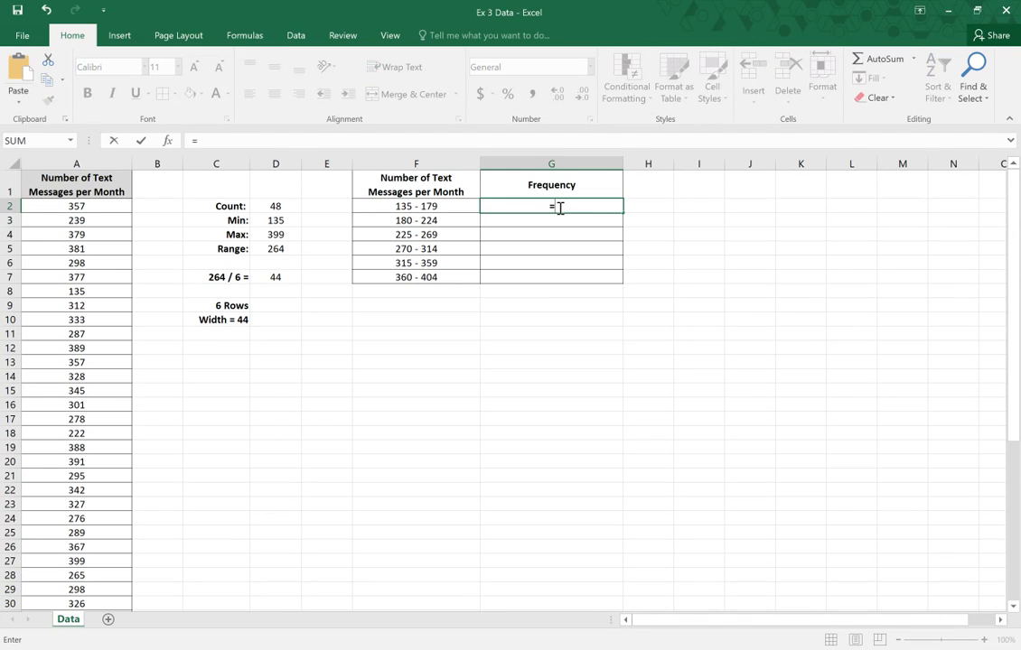
text(countif)
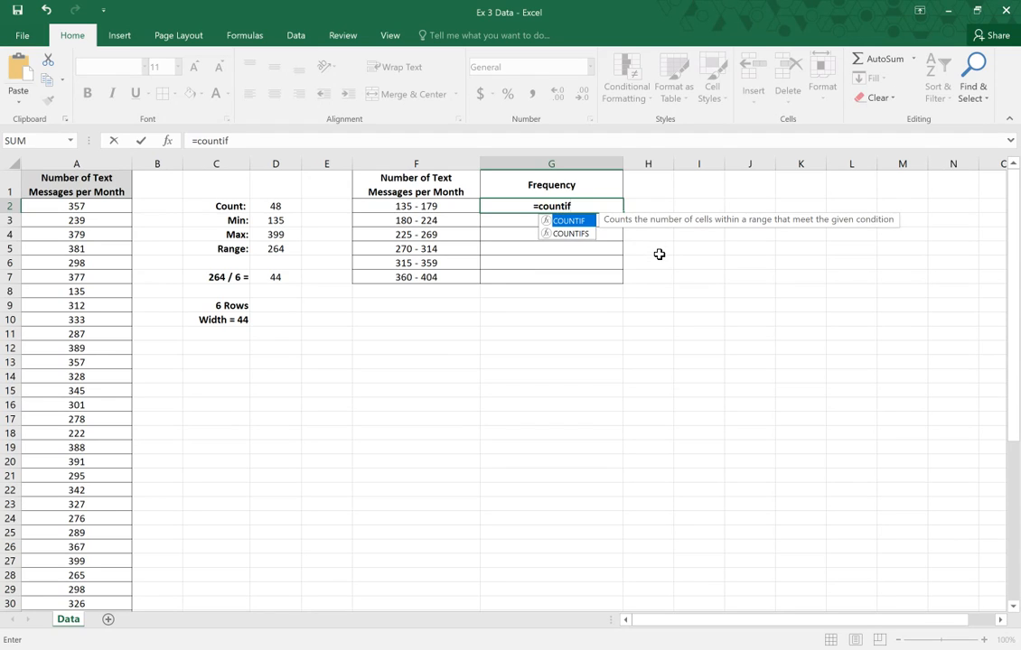
text(s)
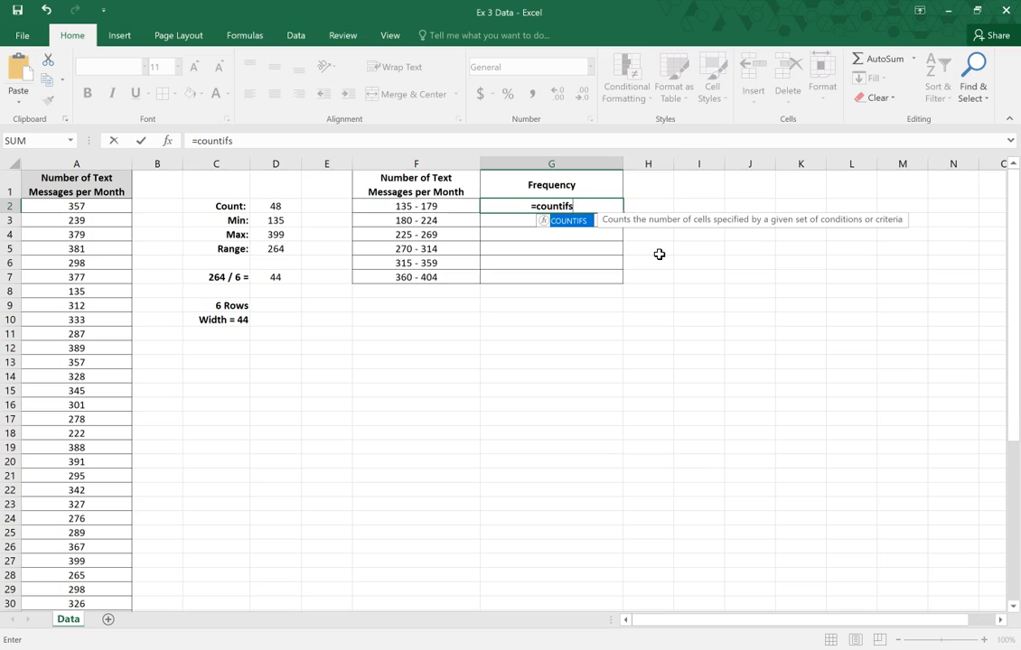
text(()
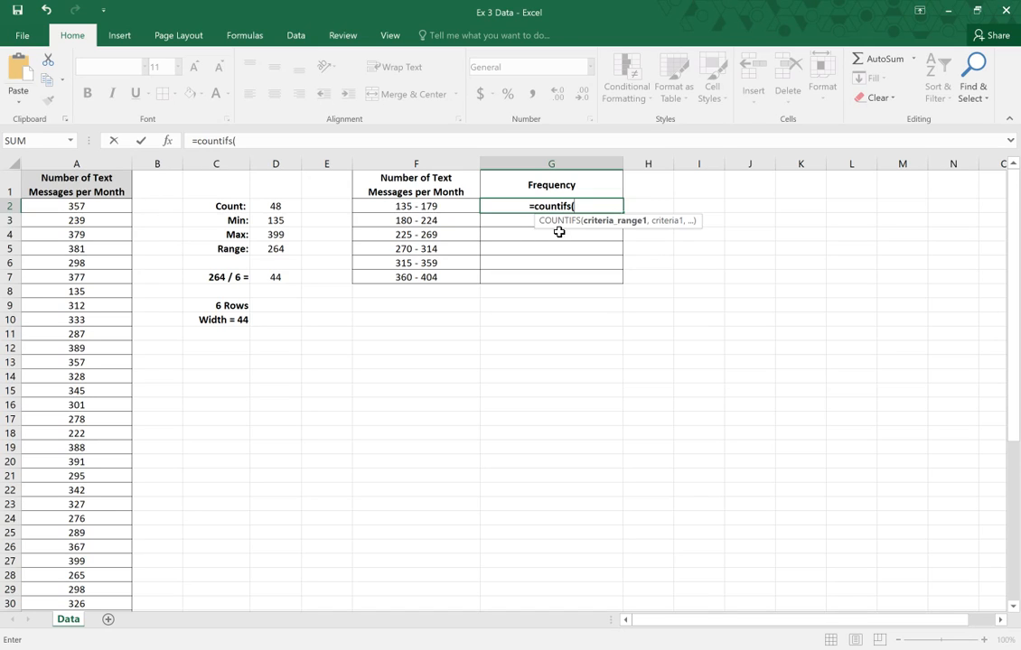
click(97, 165)
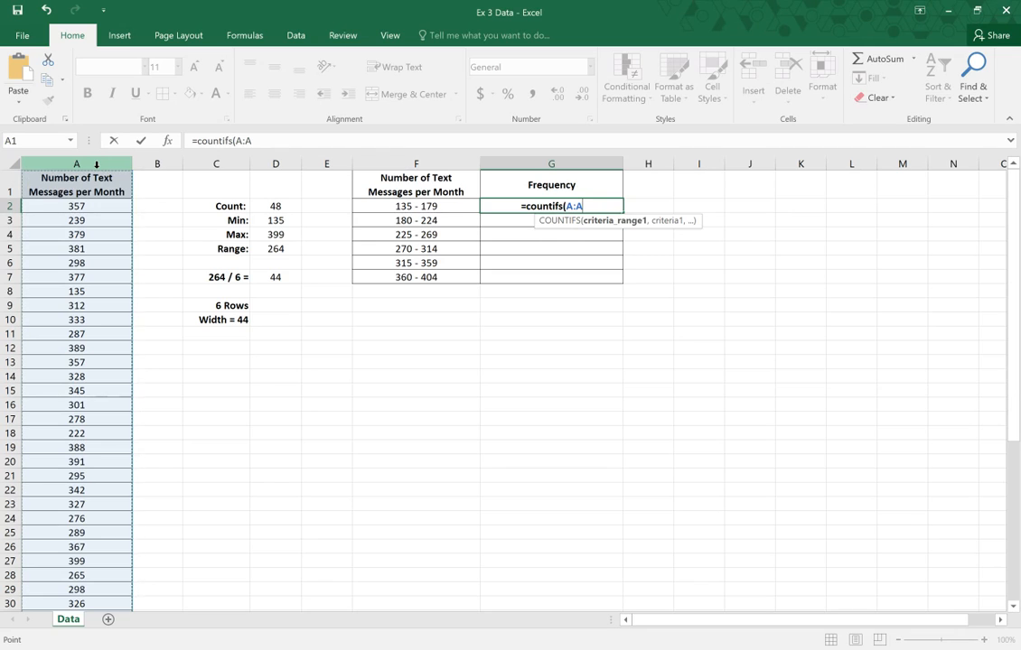
text(,)
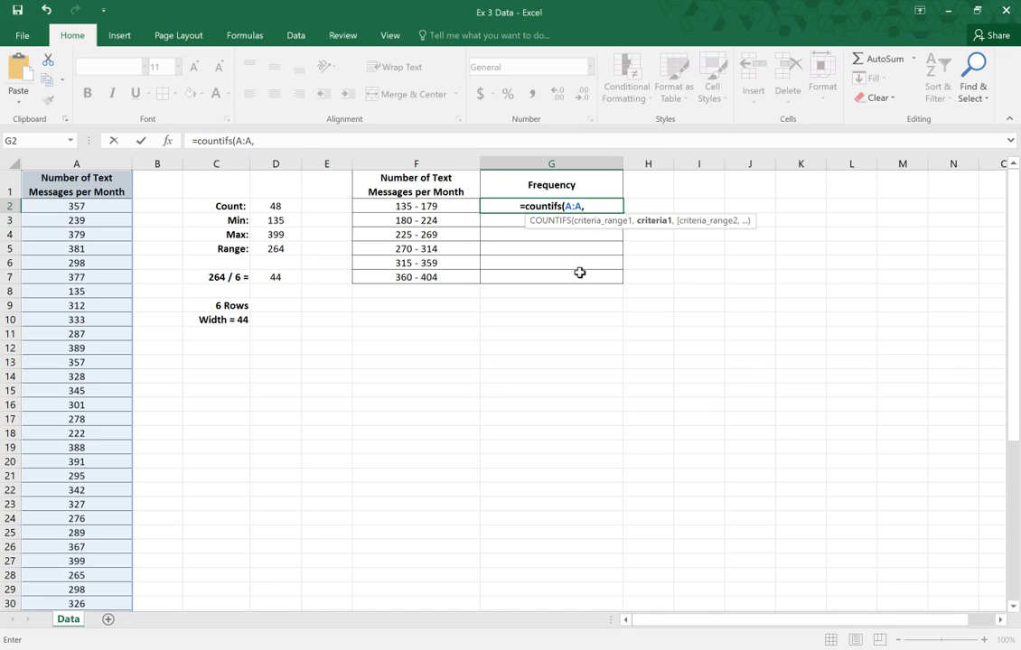
Enter ">=135" as the first criterion of the COUNTIFS formula in G2
text(")
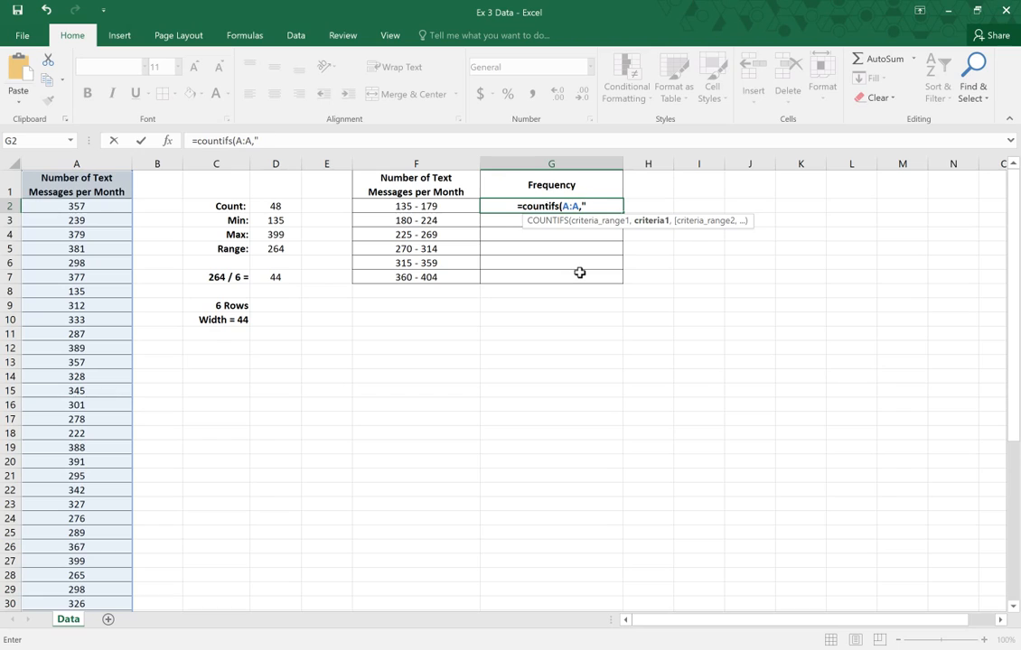
text(>=")
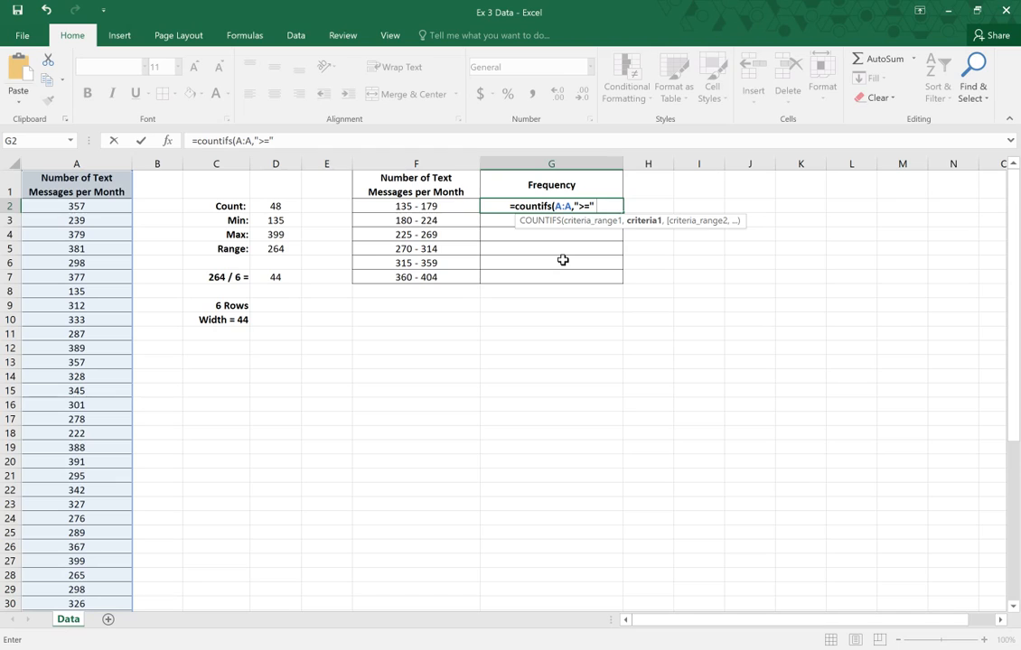
text( &)
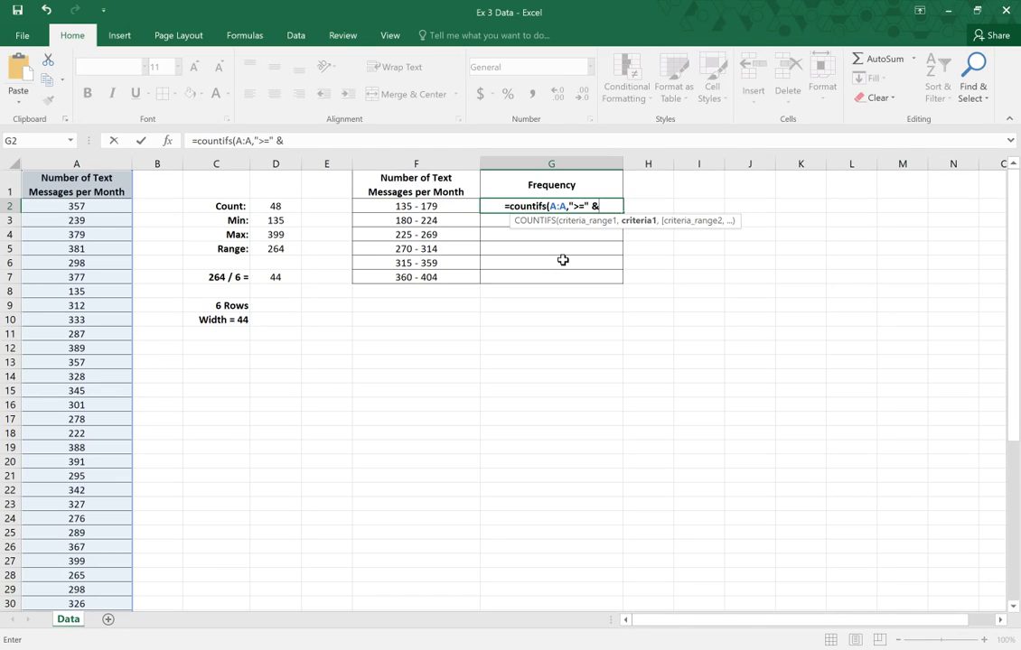
key(BackSpace)
key(BackSpace)
key(BackSpace)
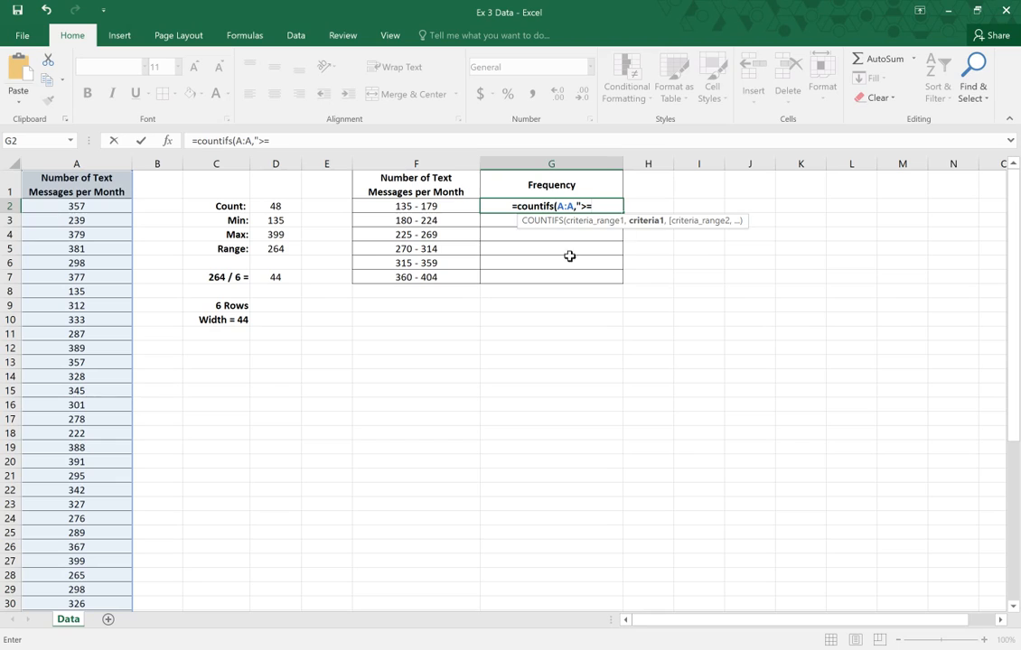
text(1)
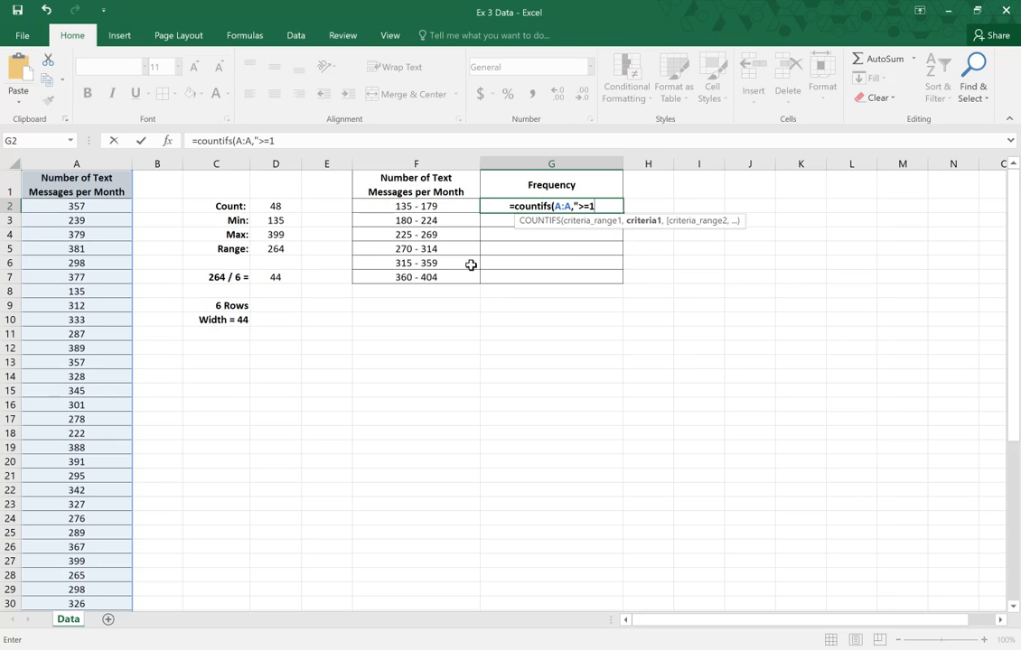
text(35")
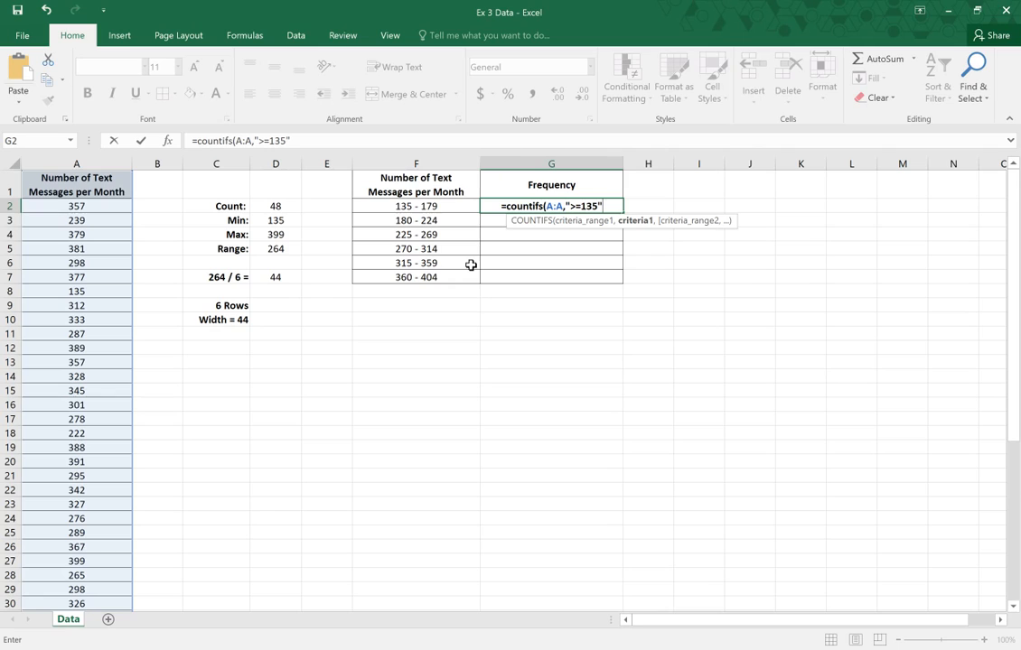
Complete the G2 formula with column A as the second criteria range and "<=179" as its criterion
text(,)
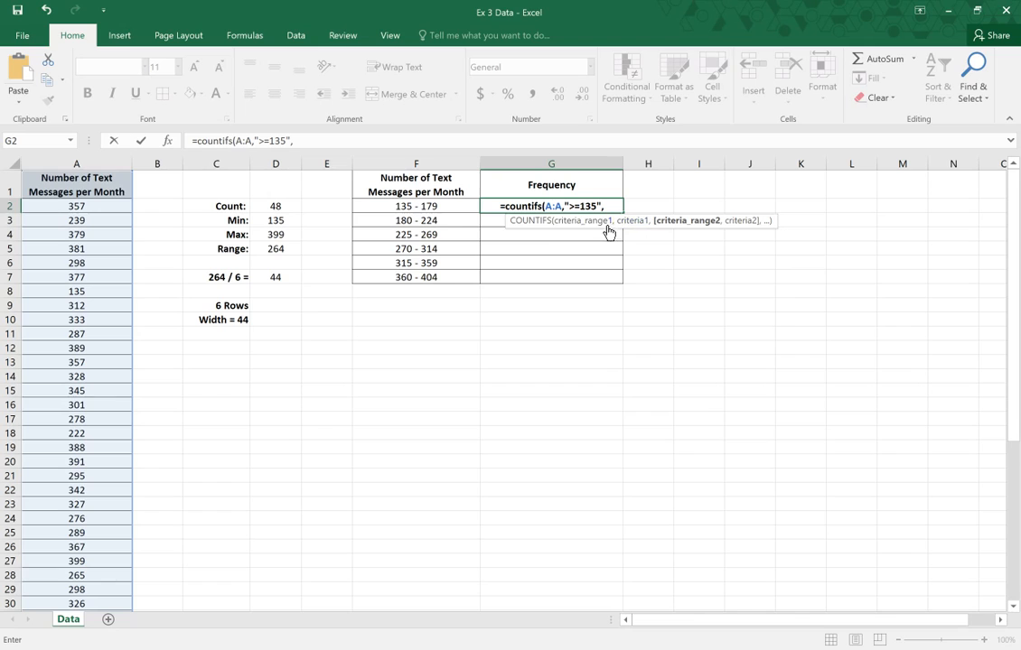
click(77, 163)
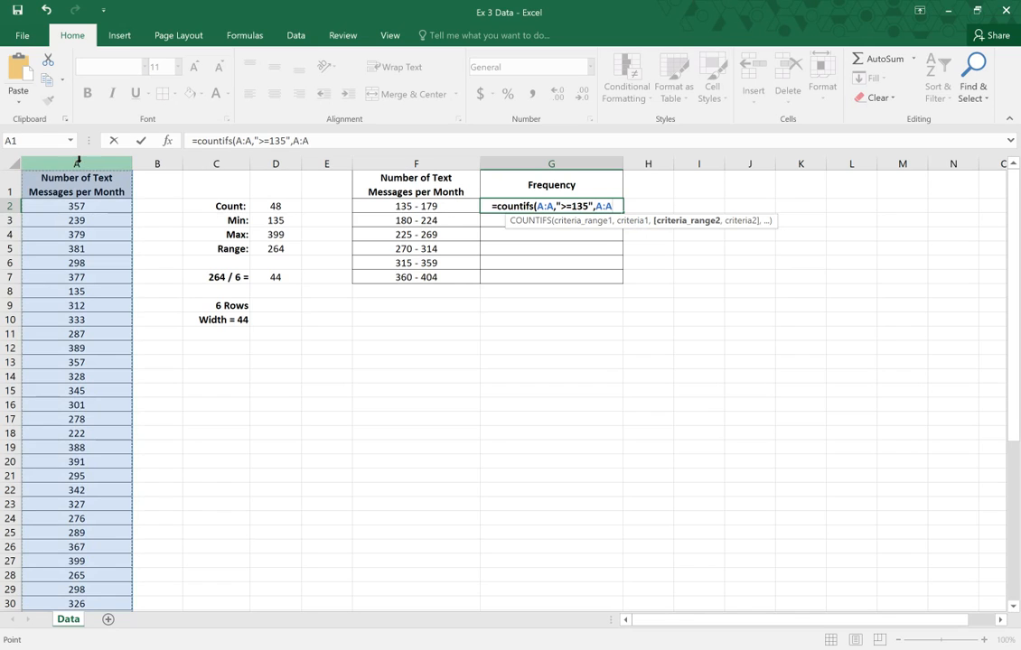
text(,)
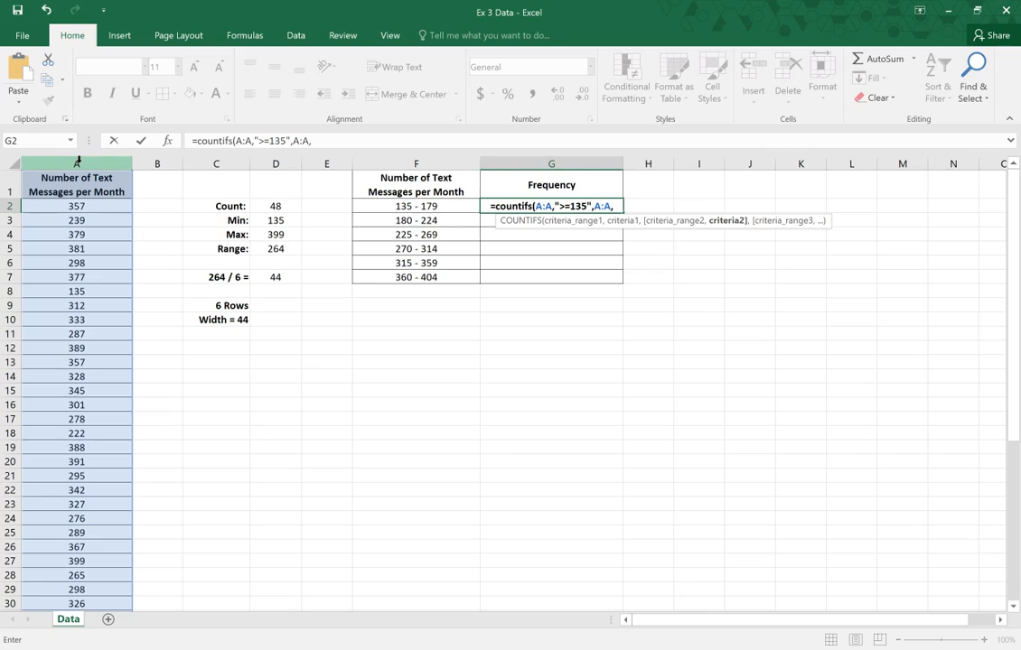
text(")
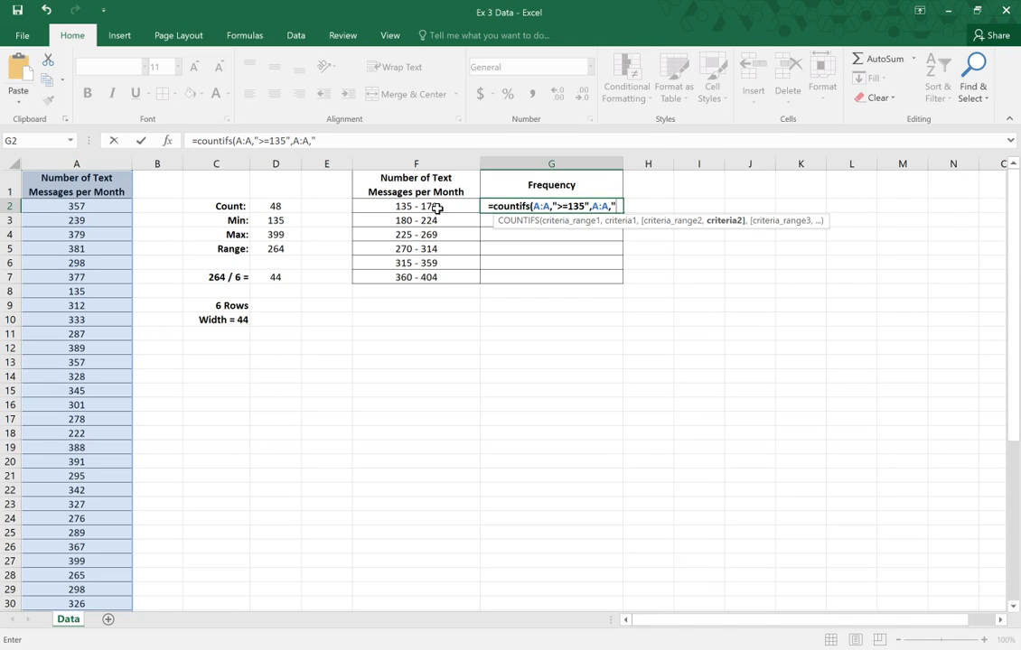
text(<=179)
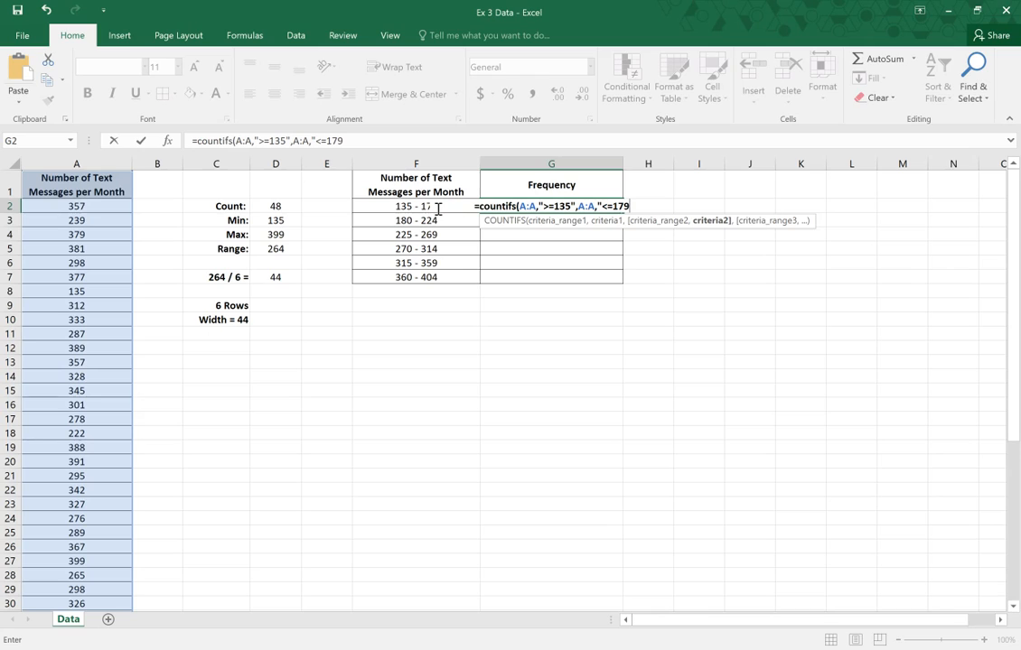
text("))
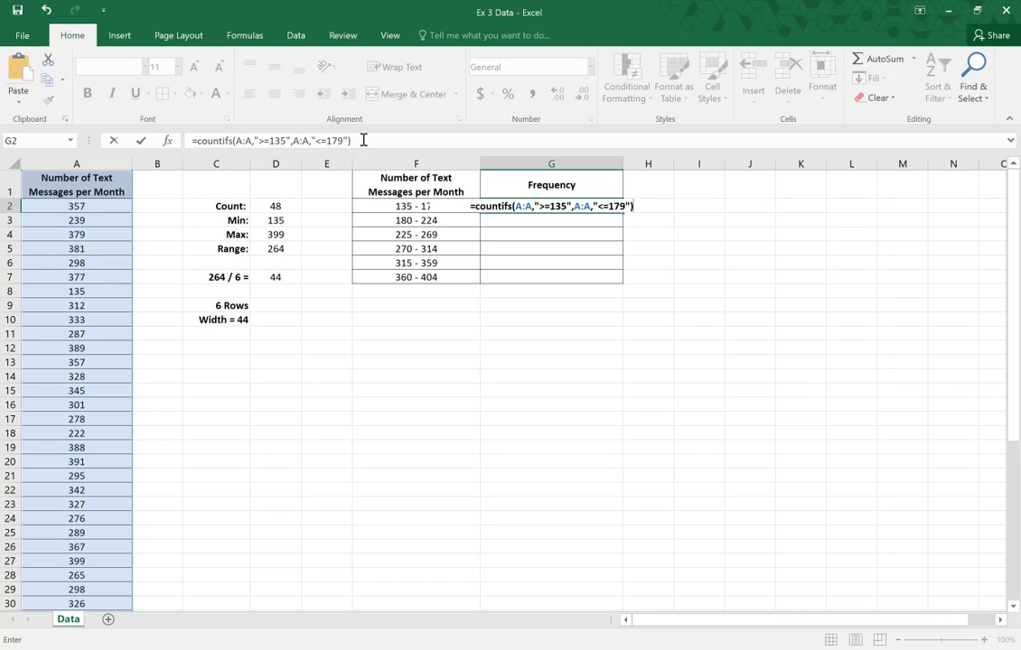
key(Return)
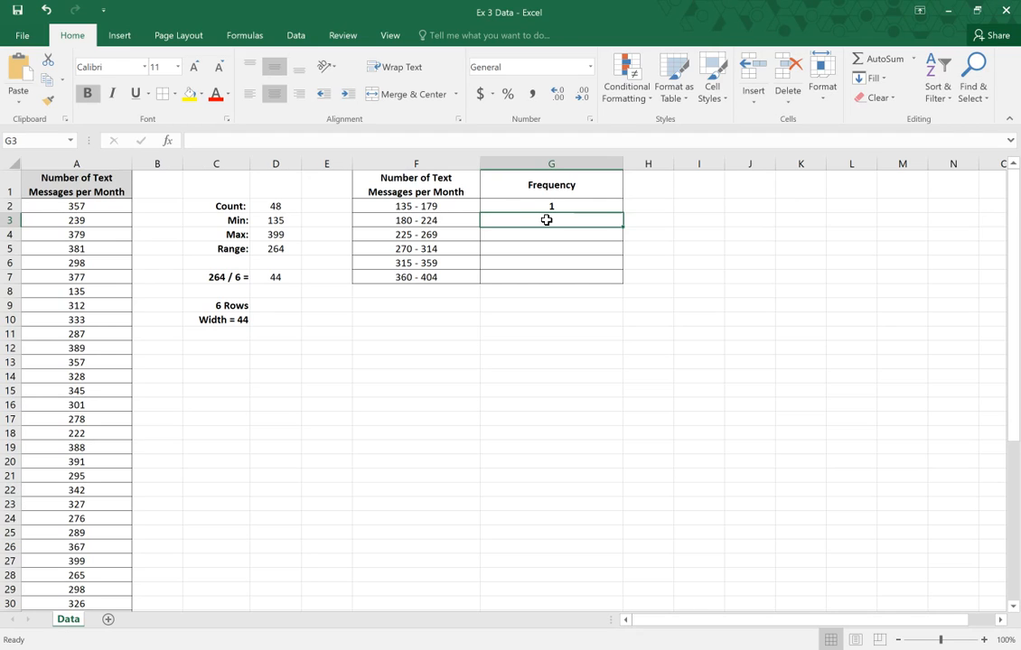
Start a COUNTIFS formula in G3 with column A as the first criteria range and ">=180" as its criterion
text(=)
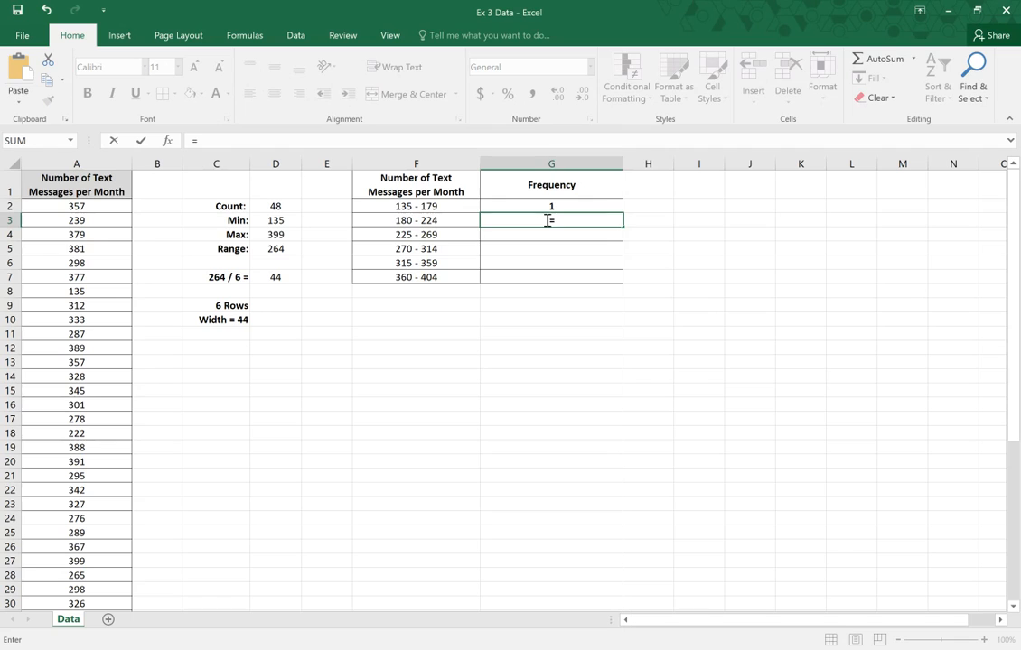
text(coun)
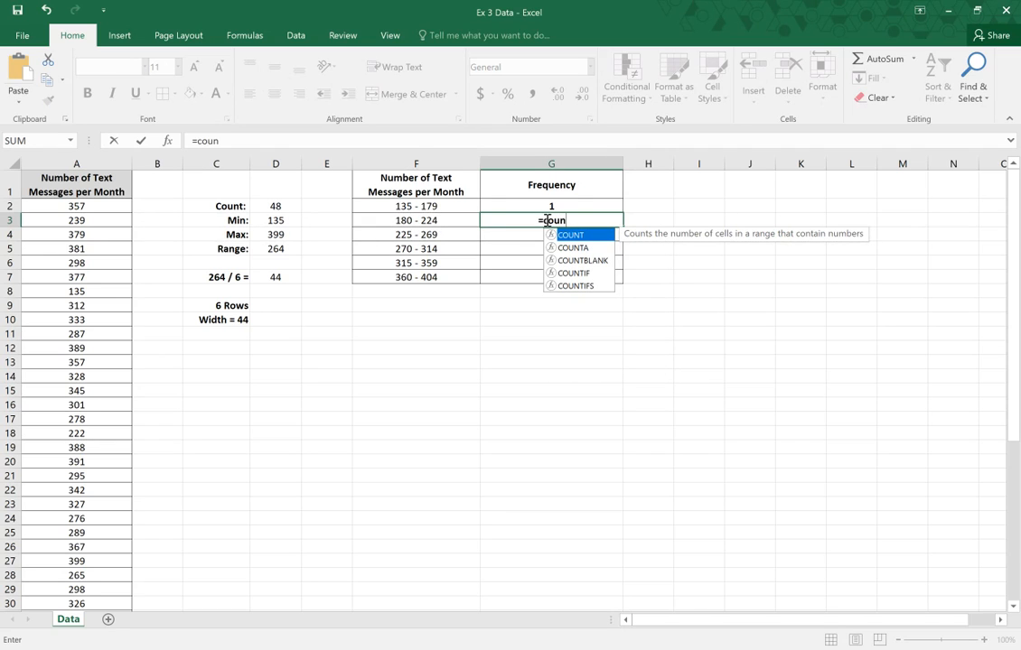
text(tifs)
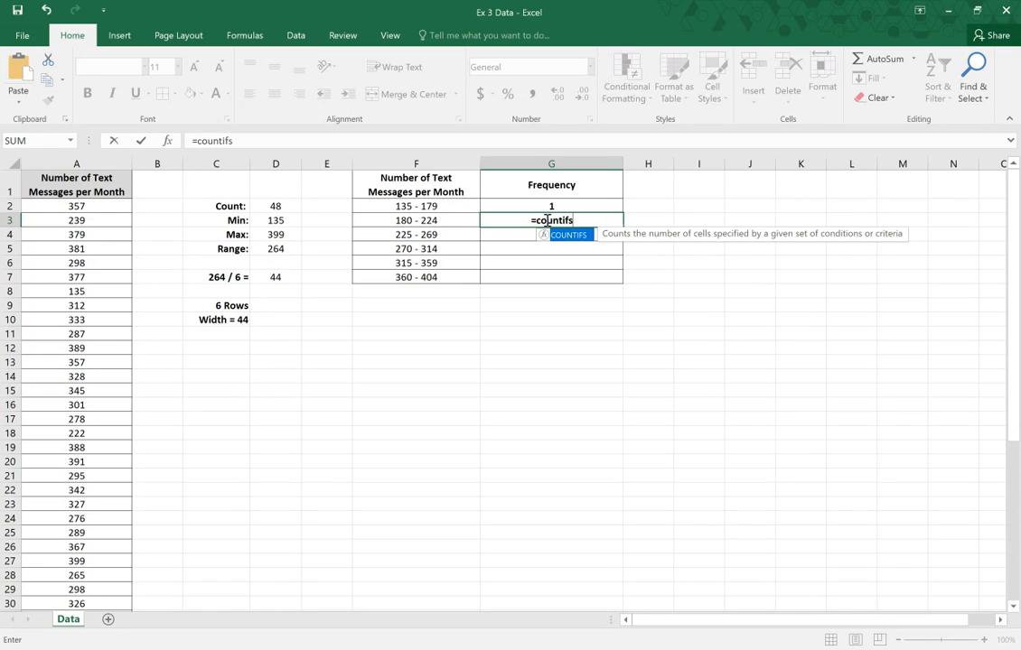
text(()
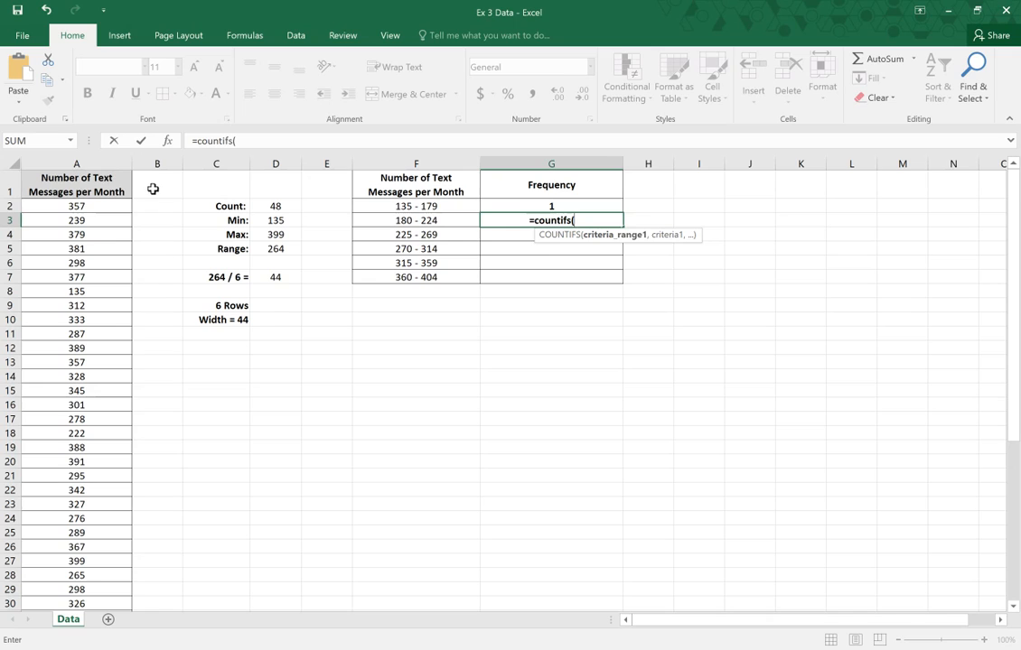
click(100, 159)
text(,")
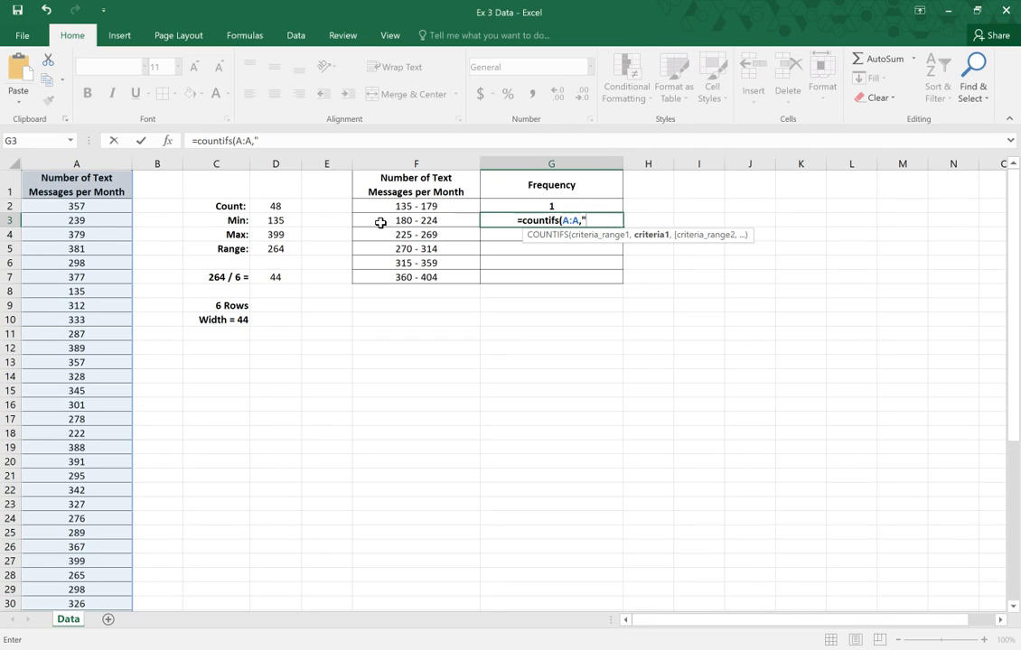
text(>=1)
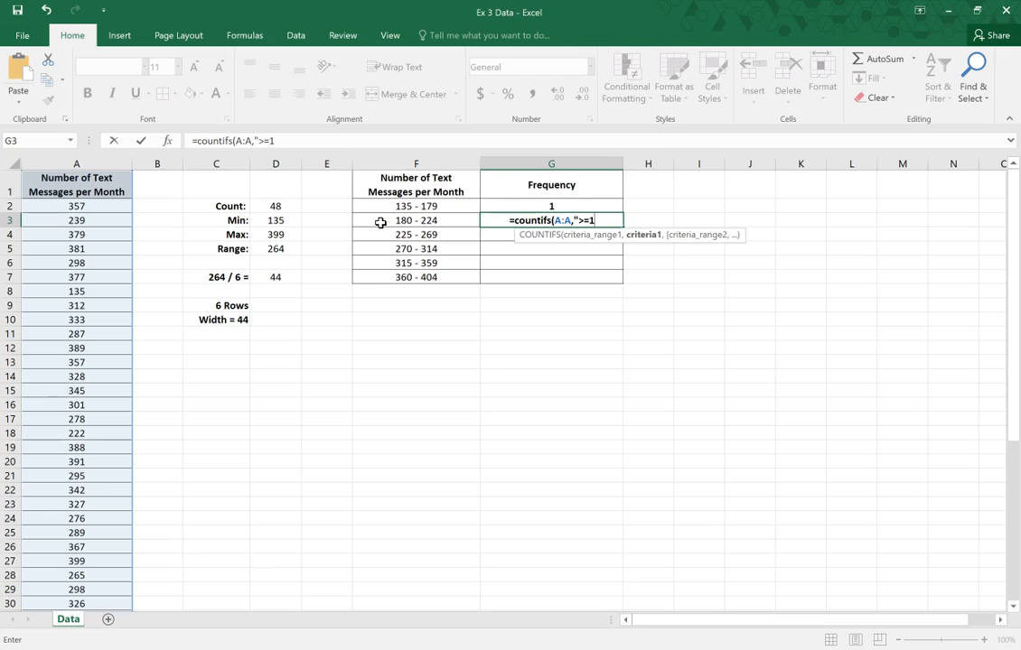
text(80")
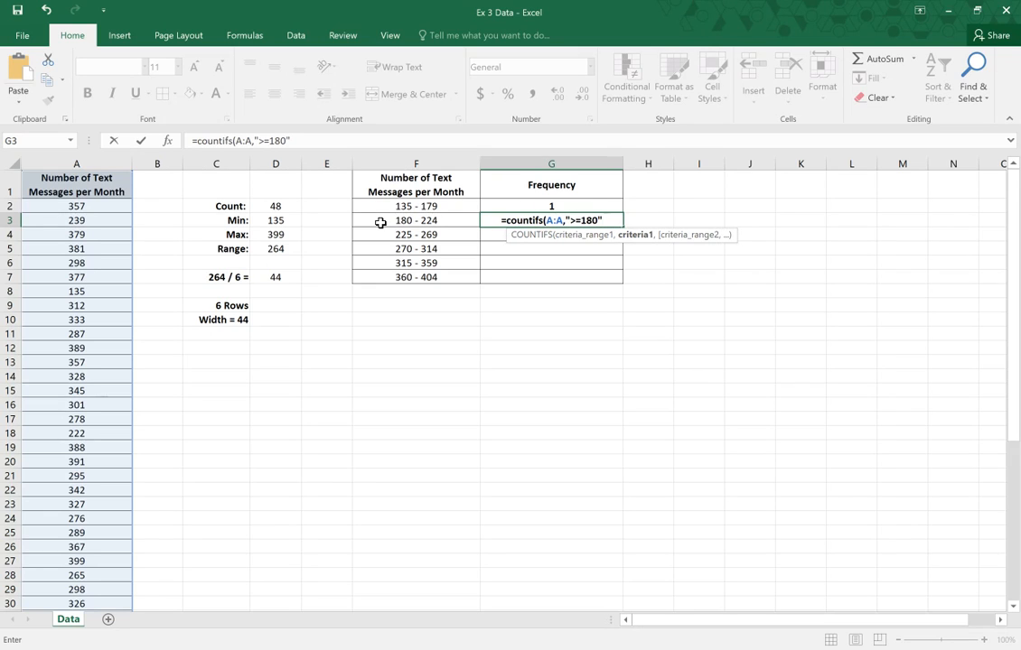
Complete the G3 formula with column A as the second criteria range and "<=224" as its criterion, and reselect G3
text(,)
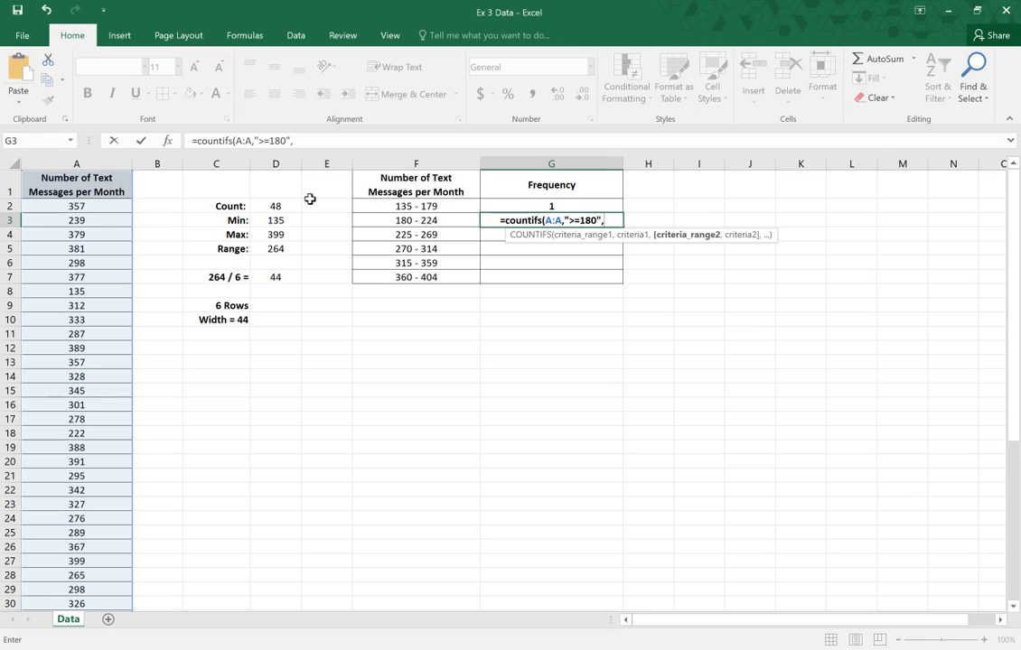
click(101, 163)
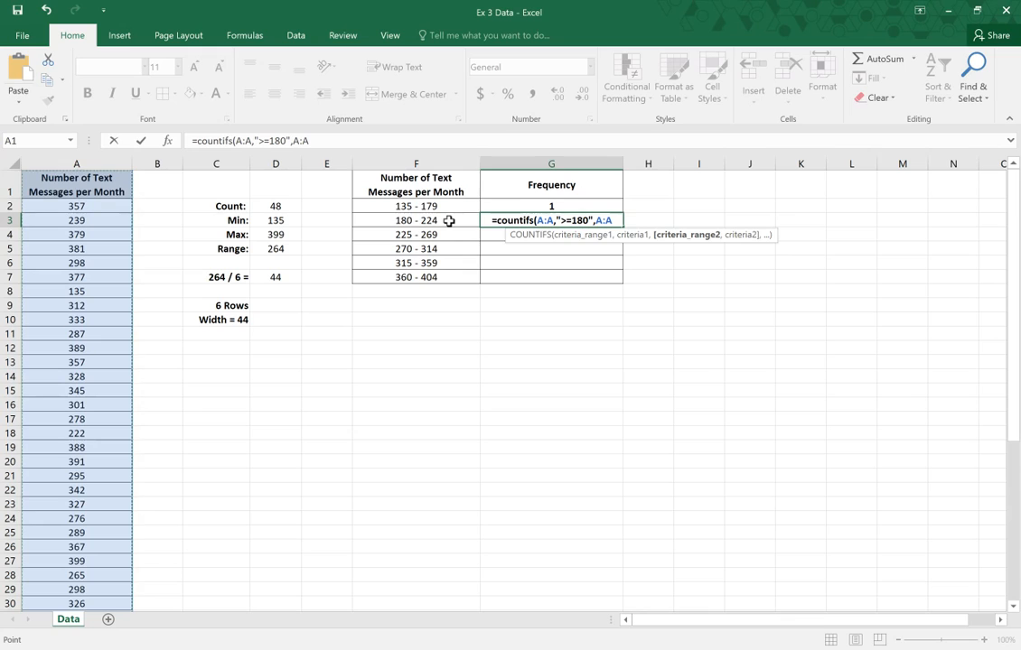
text(,)
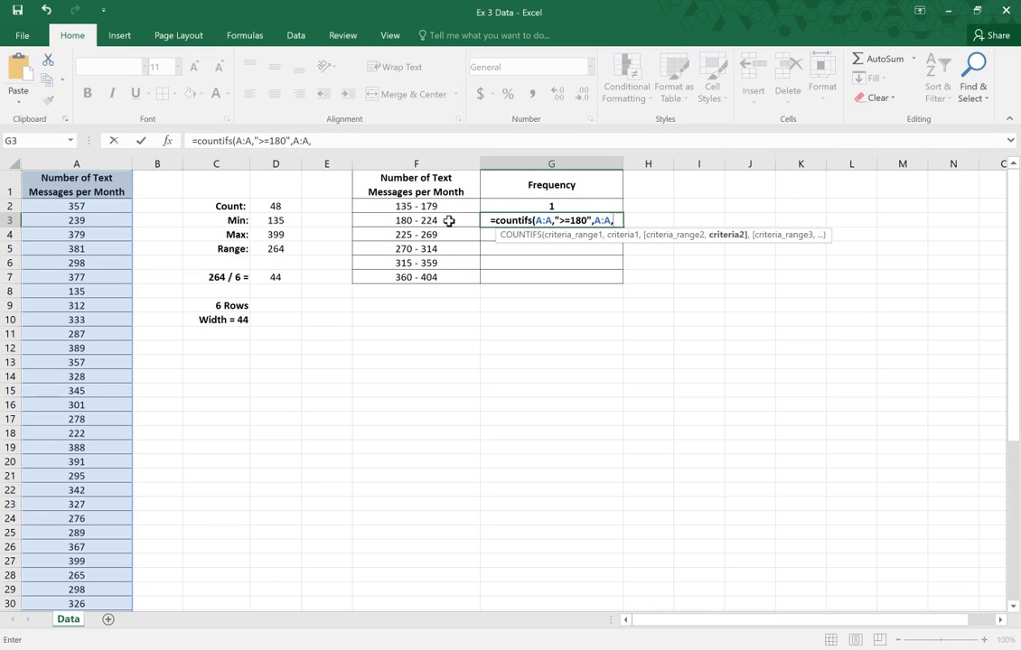
text(")
text(<=)
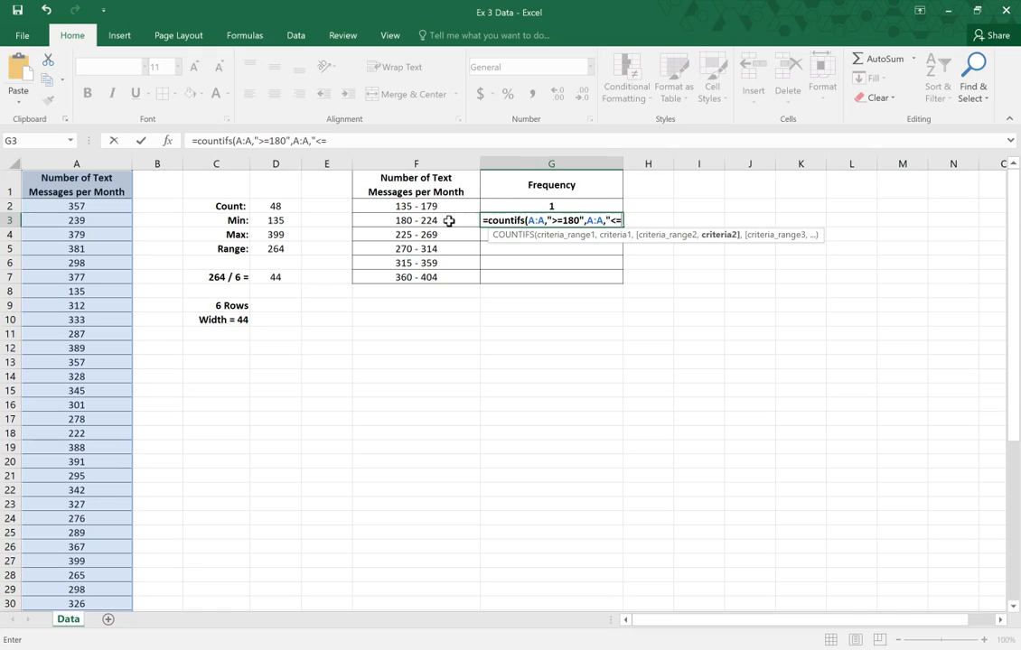
text(224)
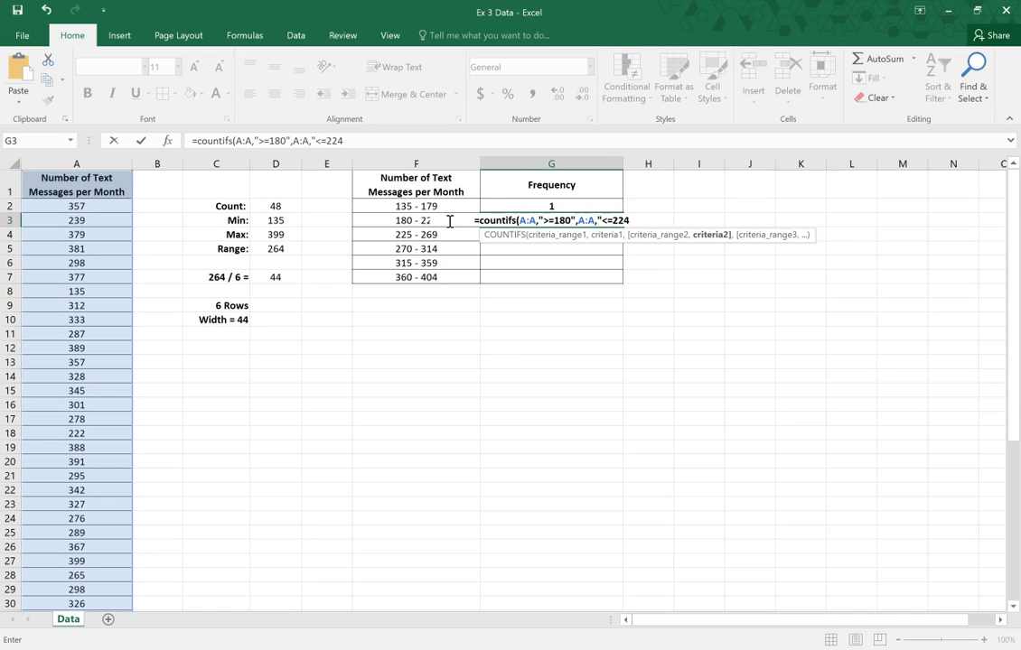
text("))
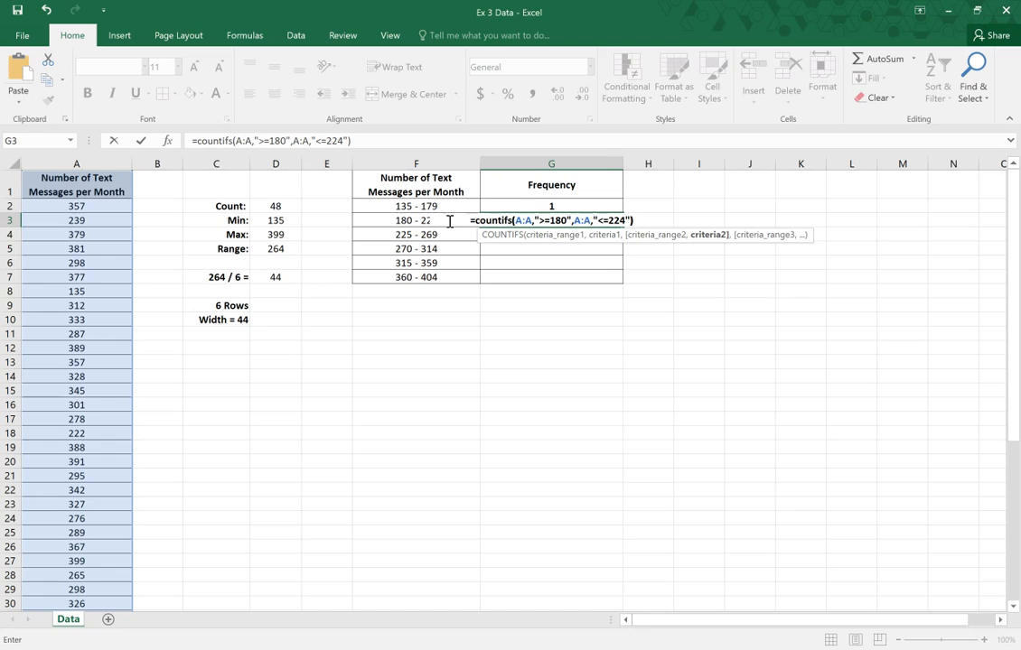
key(Return)
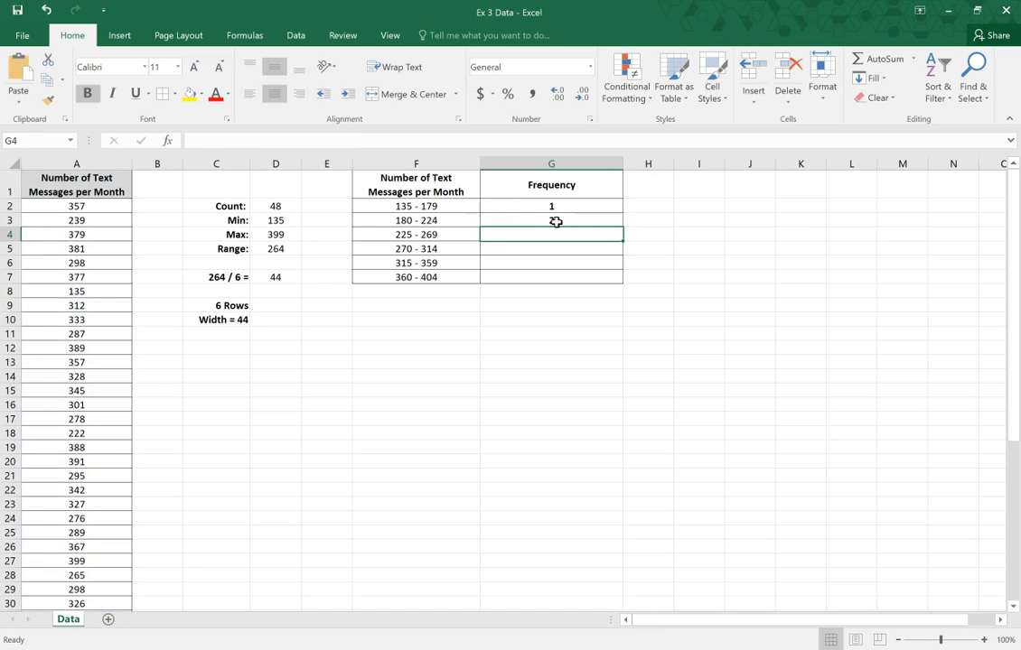
click(558, 219)
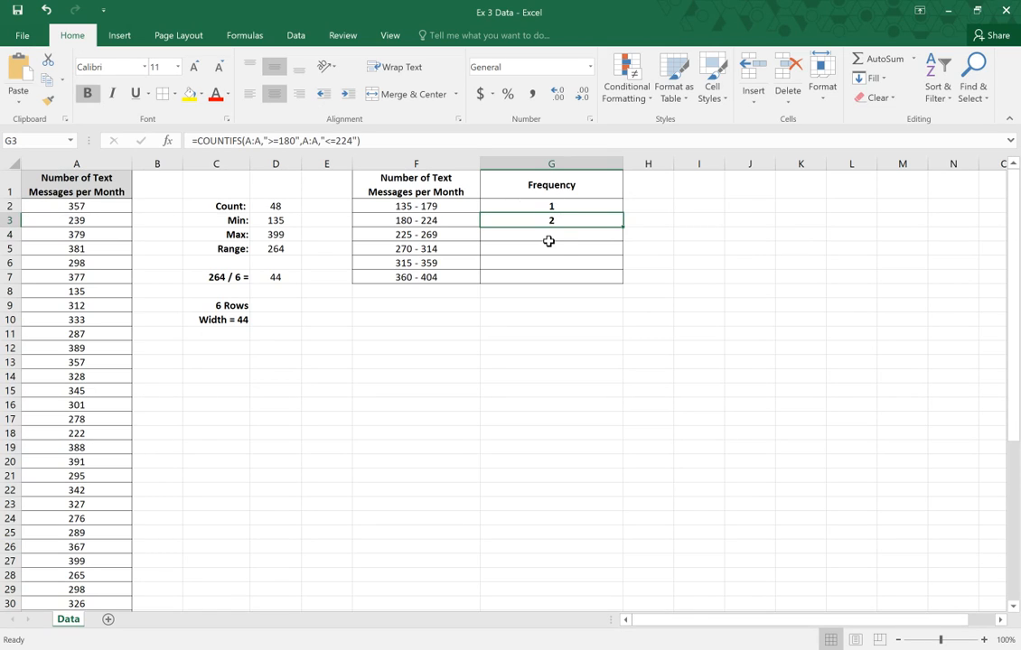
Copy the COUNTIFS formula from G3 into G4 and change its first criterion to ">=225"
key(ctrl+c)
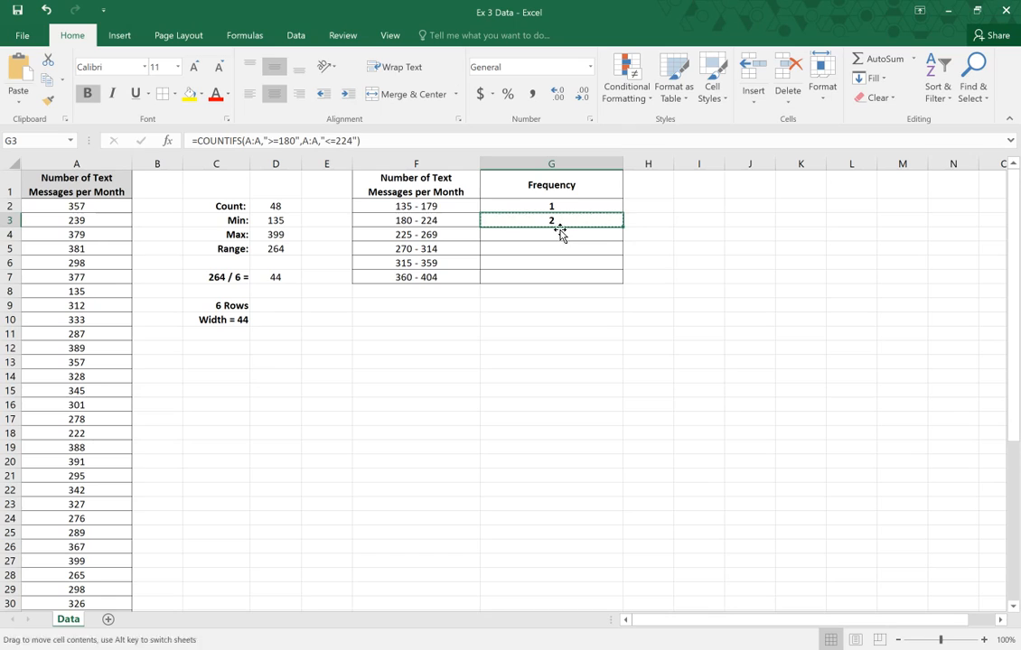
click(554, 234)
key(ctrl+v)
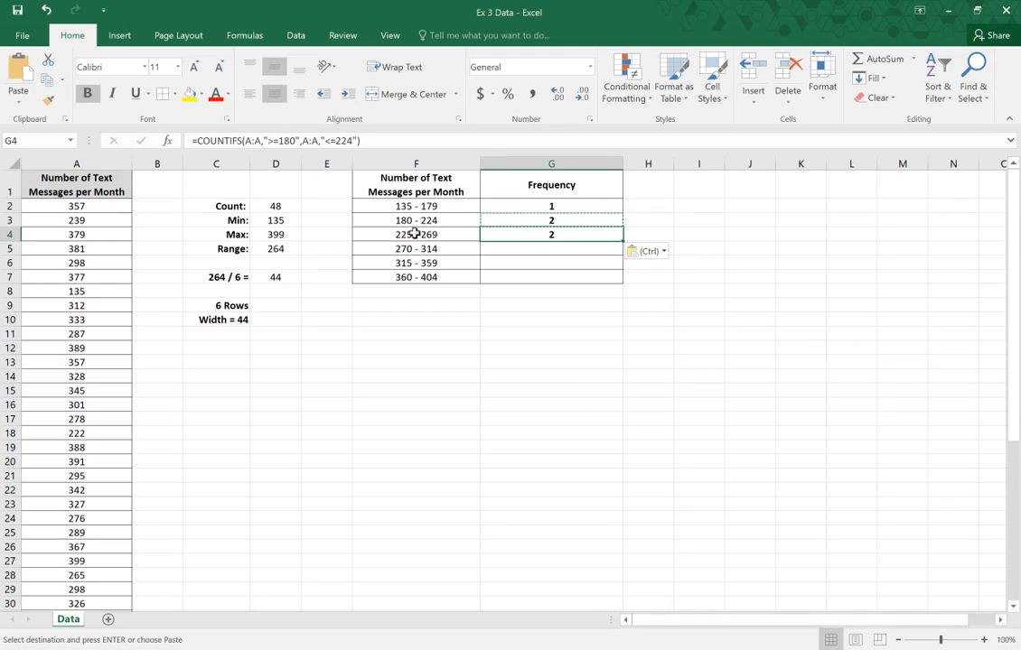
click(284, 141)
key(BackSpace)
key(BackSpace)
key(BackSpace)
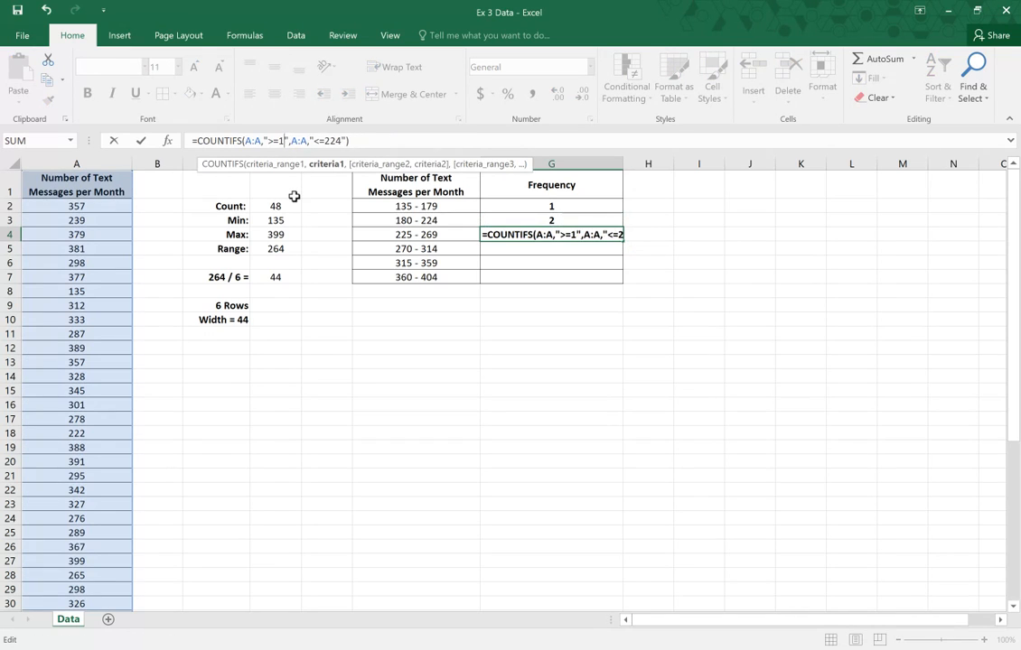
text(225)
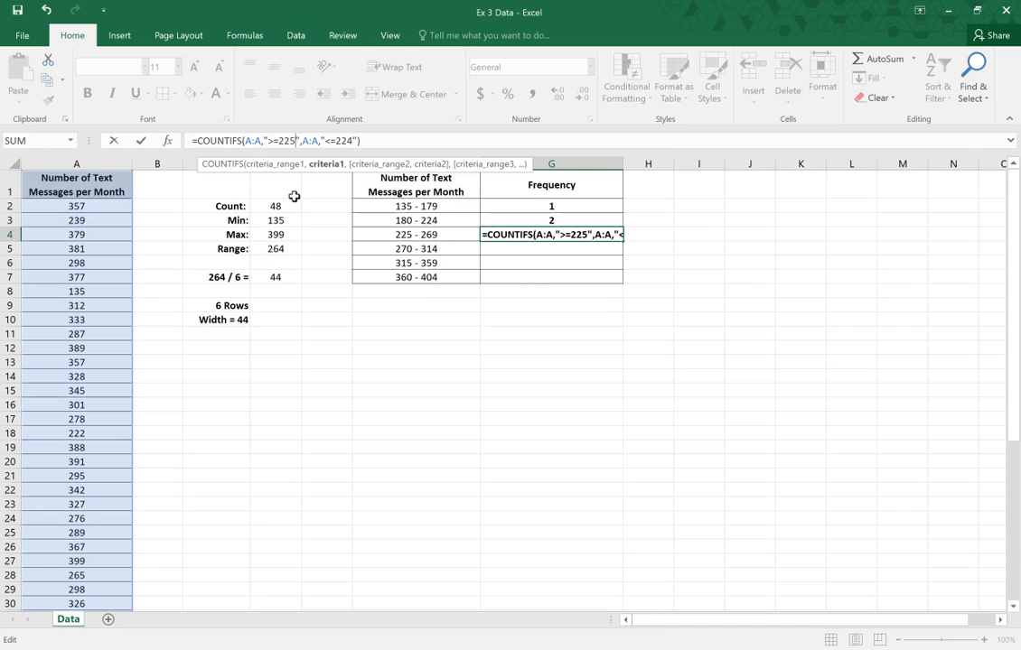
key(Return)
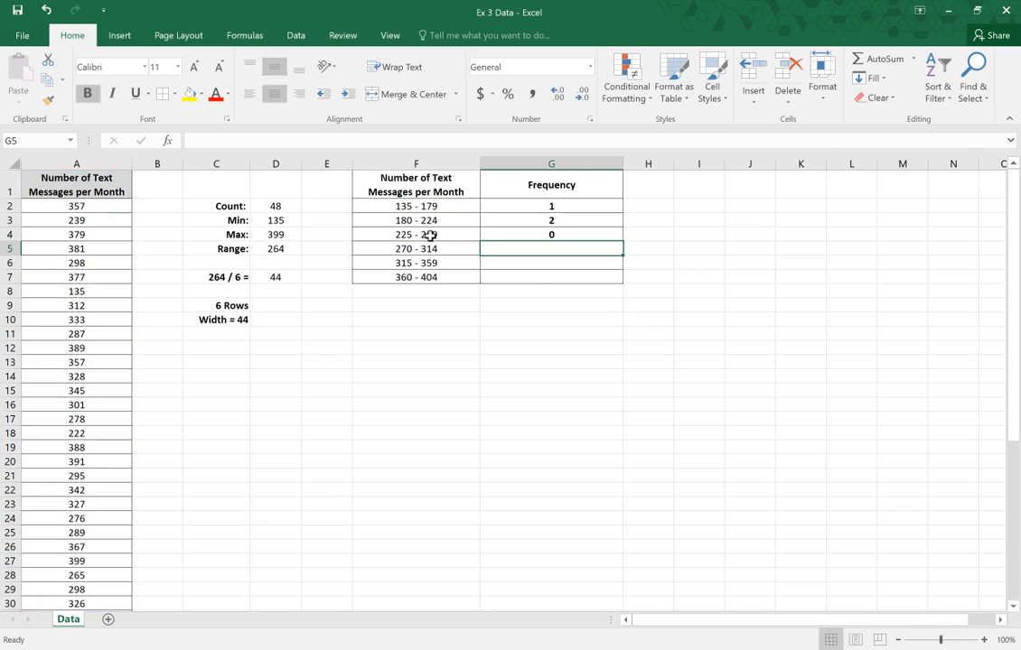
Change the second criterion of the COUNTIFS formula in G4 to "<=269"
click(531, 234)
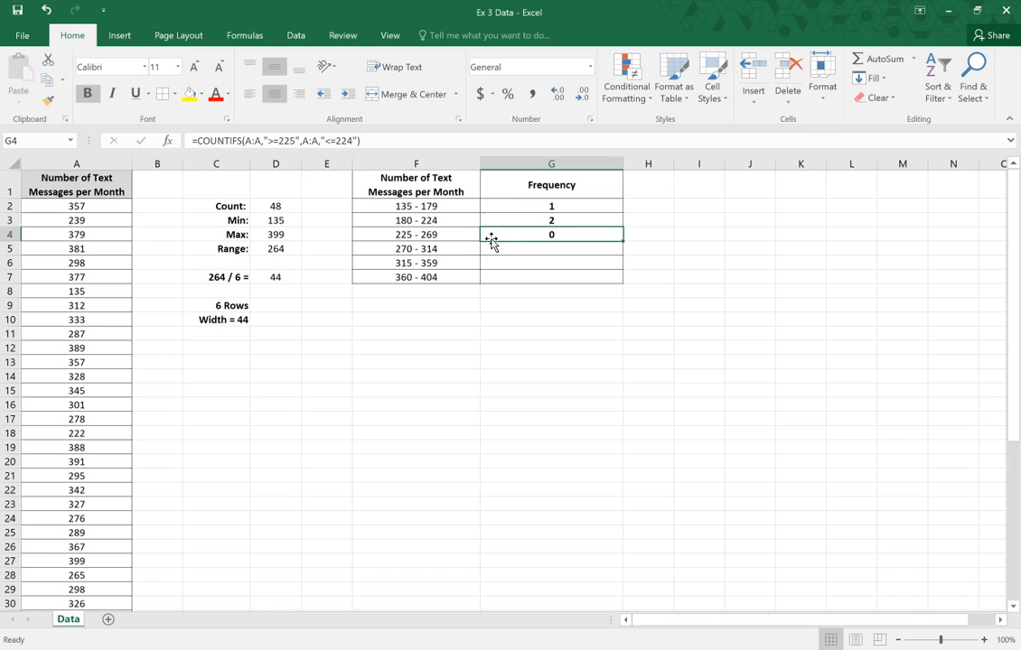
click(351, 141)
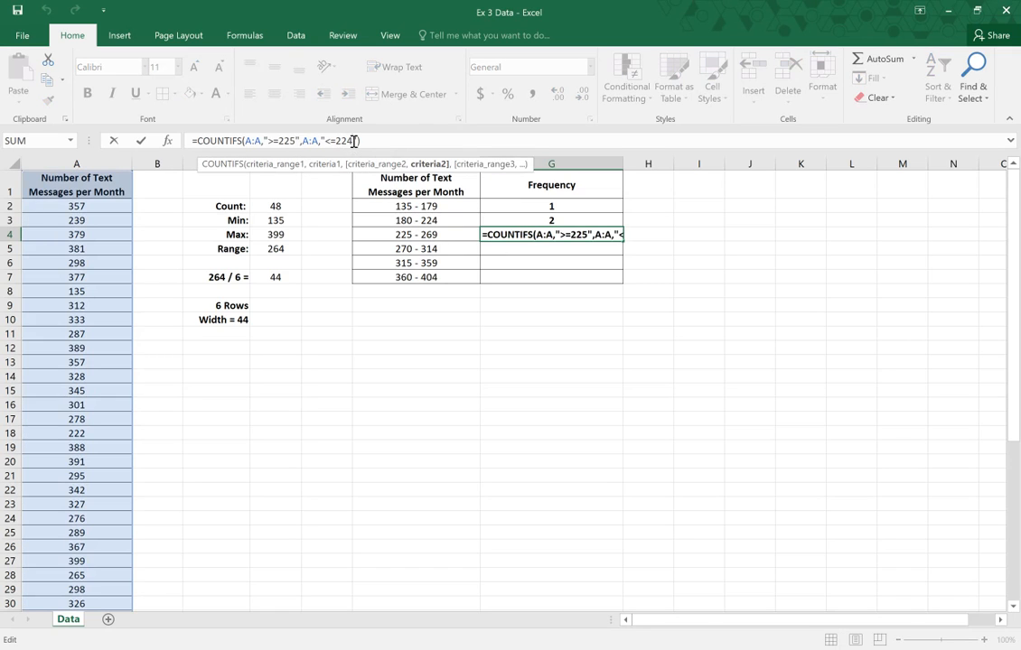
key(BackSpace)
key(BackSpace)
key(BackSpace)
text(269)
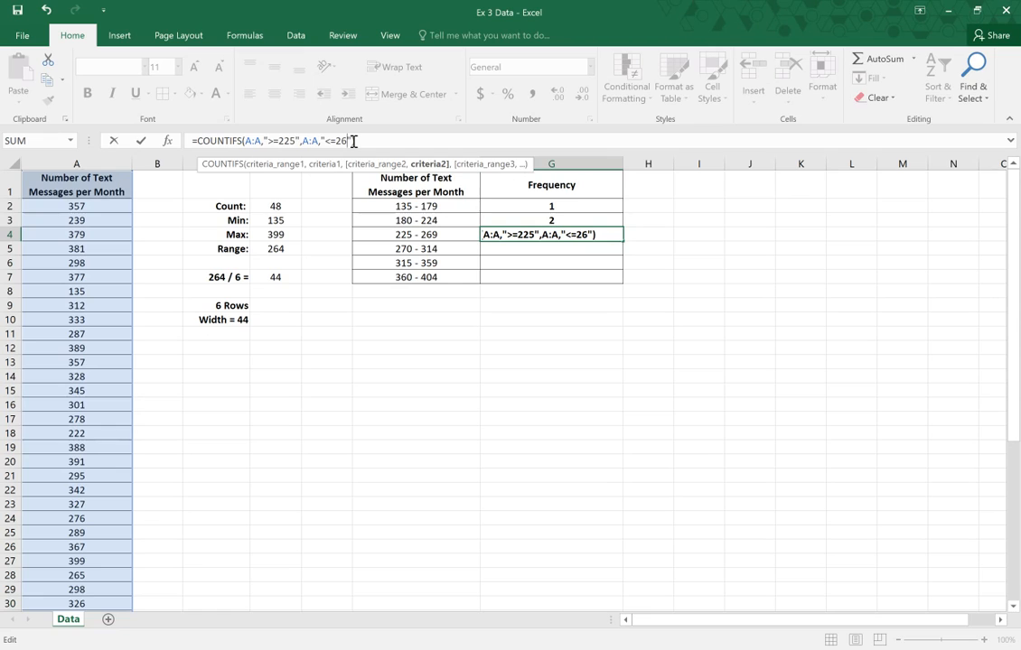
key(Return)
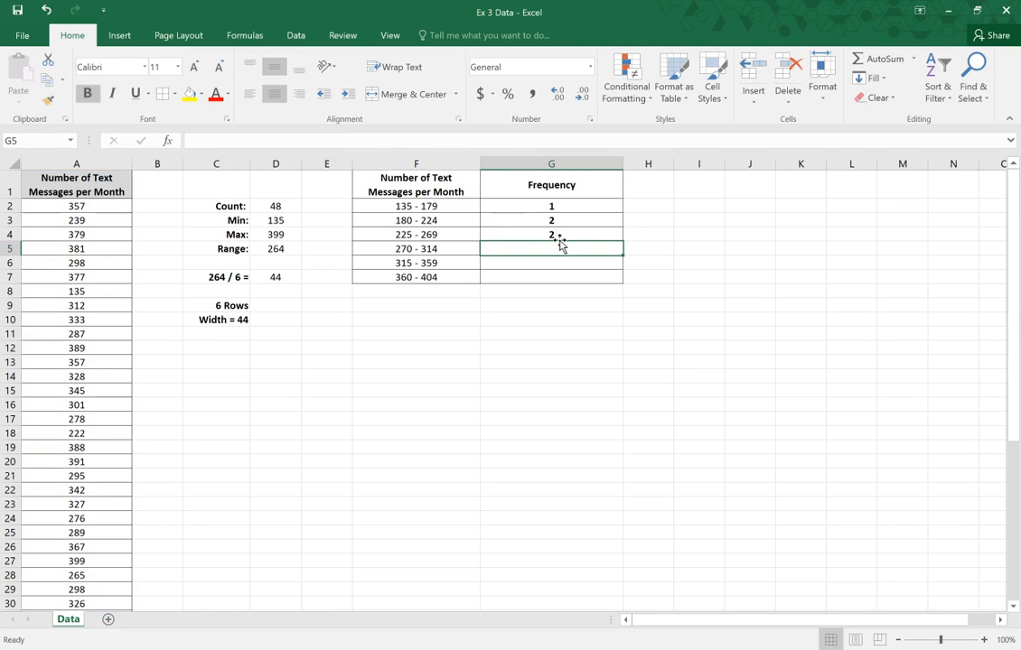
Copy the COUNTIFS formula from G4 into G5 and change its first criterion to ">=270"
click(573, 234)
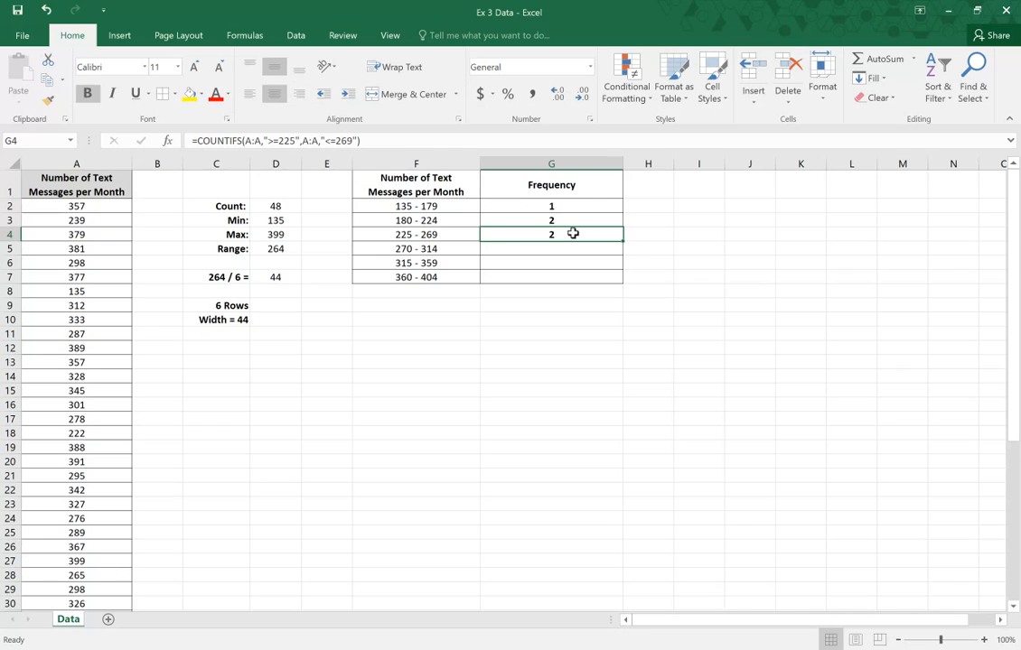
key(ctrl+c)
click(571, 249)
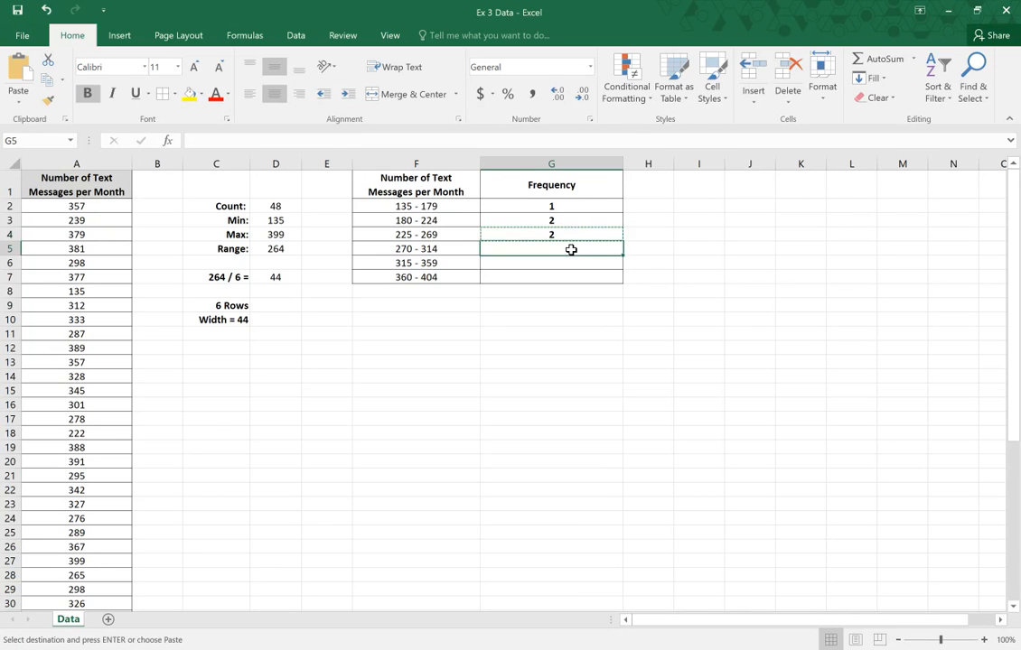
key(ctrl+v)
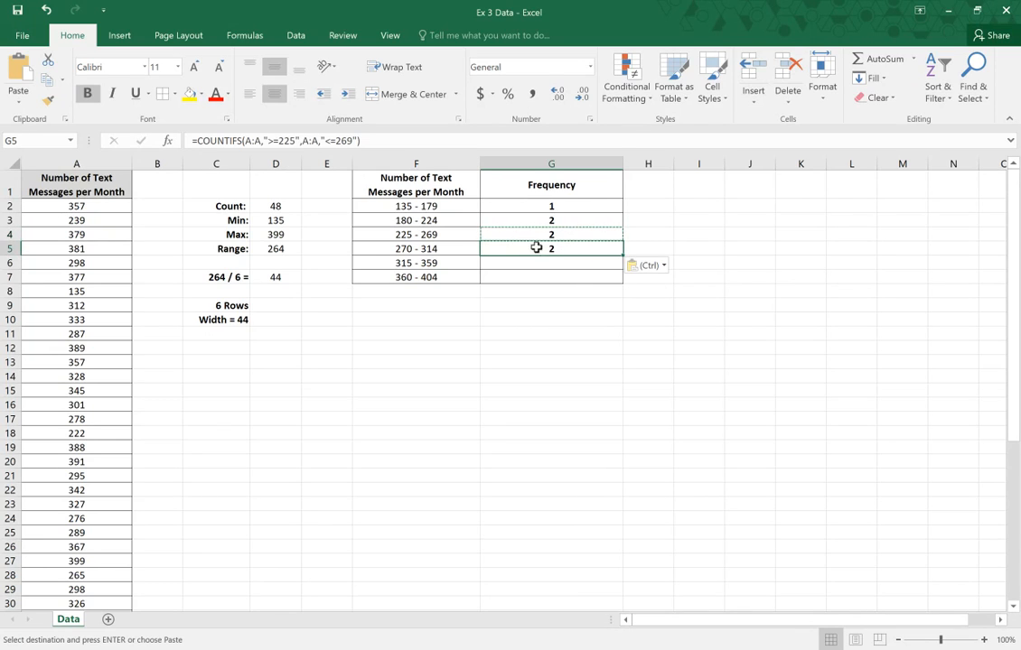
click(417, 250)
click(524, 248)
click(297, 141)
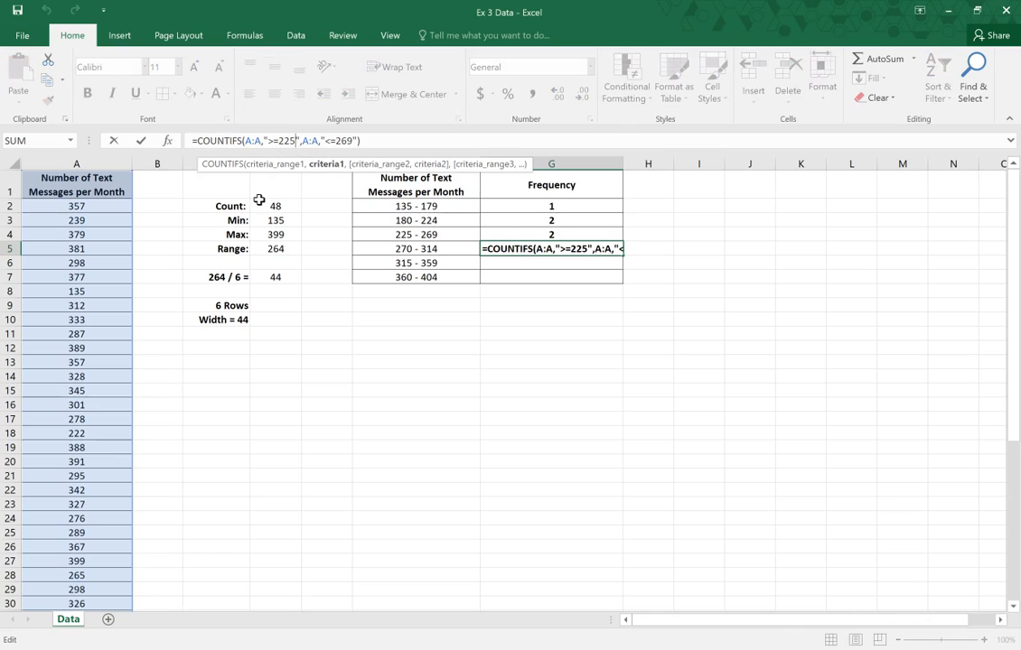
key(BackSpace)
key(BackSpace)
text(70)
Change the second criterion of the G5 formula to "<=314" and enter the formula
click(354, 141)
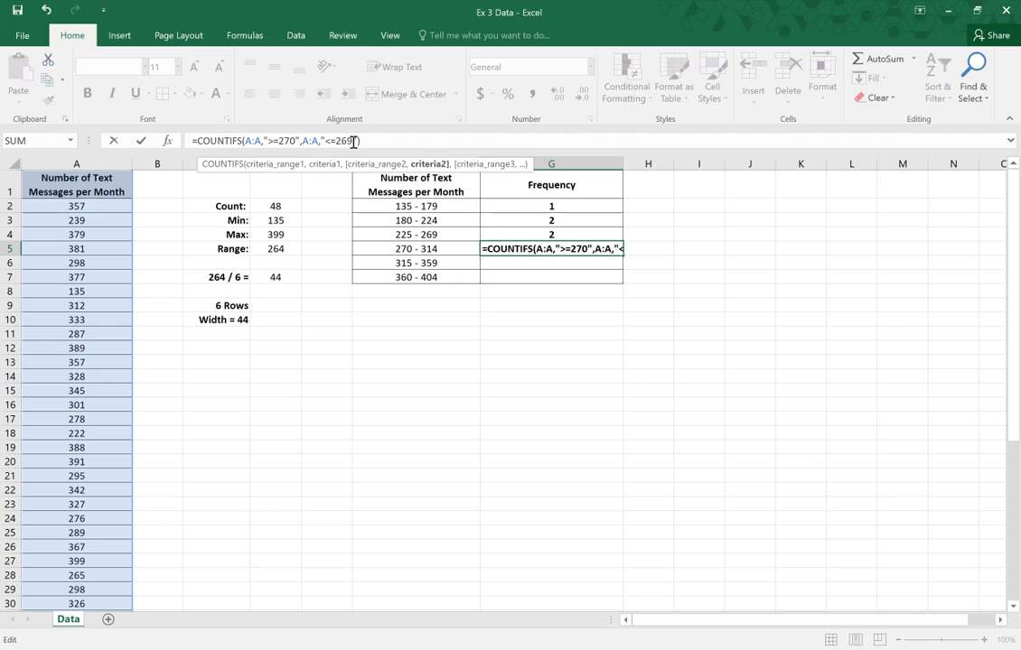
key(BackSpace)
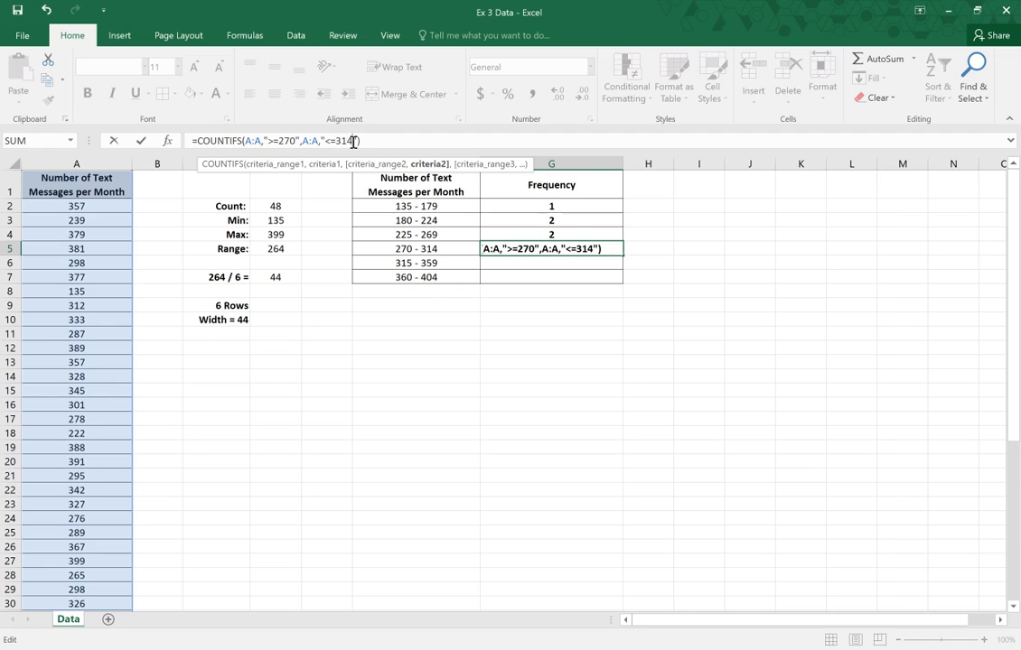
text(314)
key(Return)
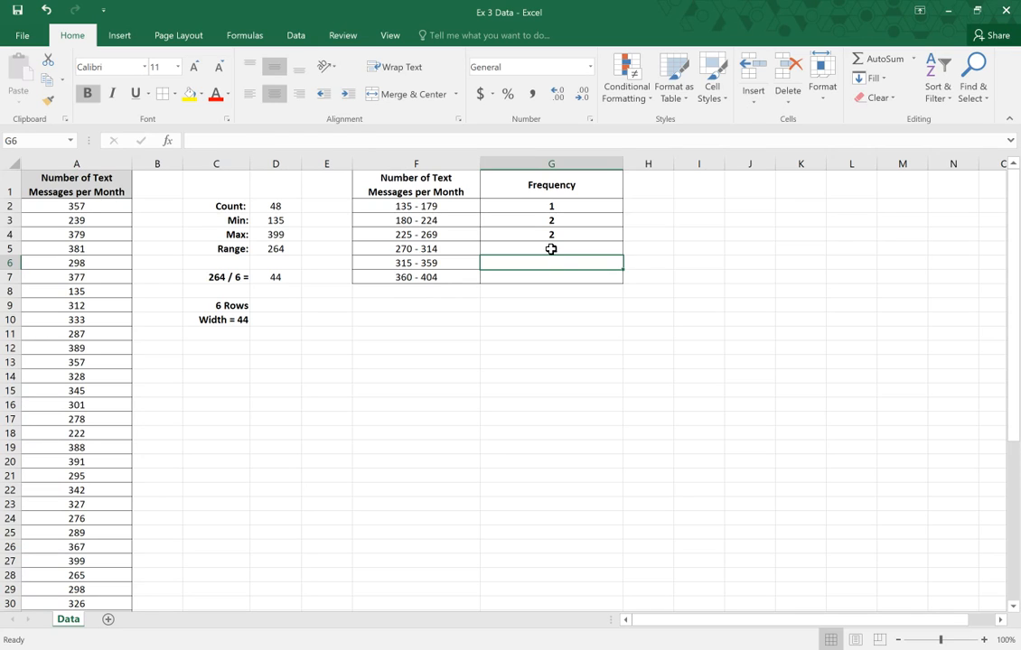
Copy the COUNTIFS formula from G5 into G6 and change its first criterion to ">=315"
click(550, 250)
key(ctrl+c)
key(Down)
key(ctrl+v)
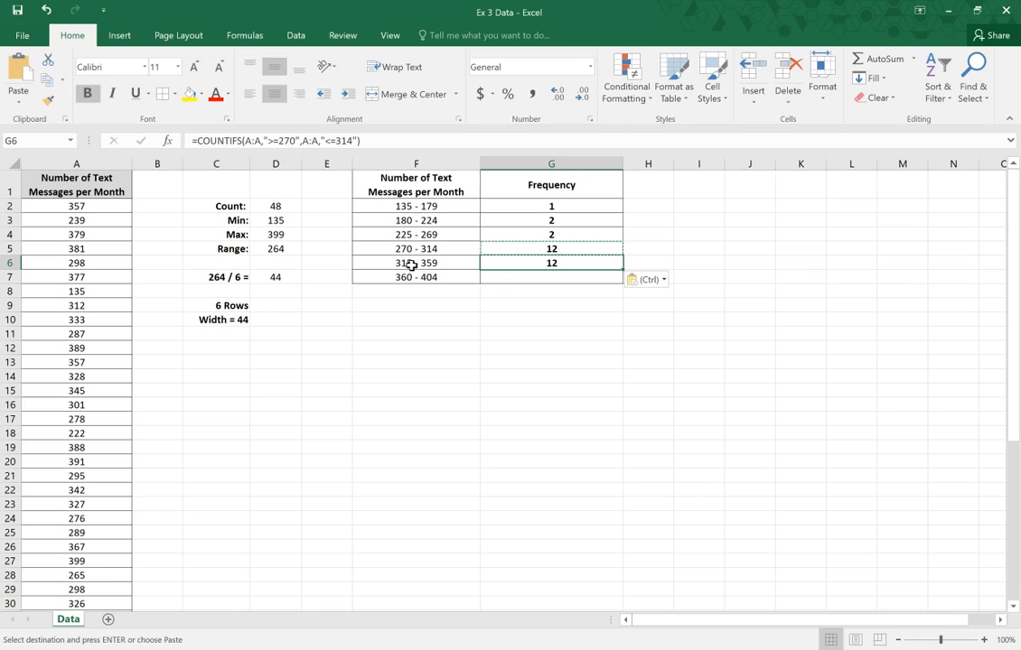
click(294, 140)
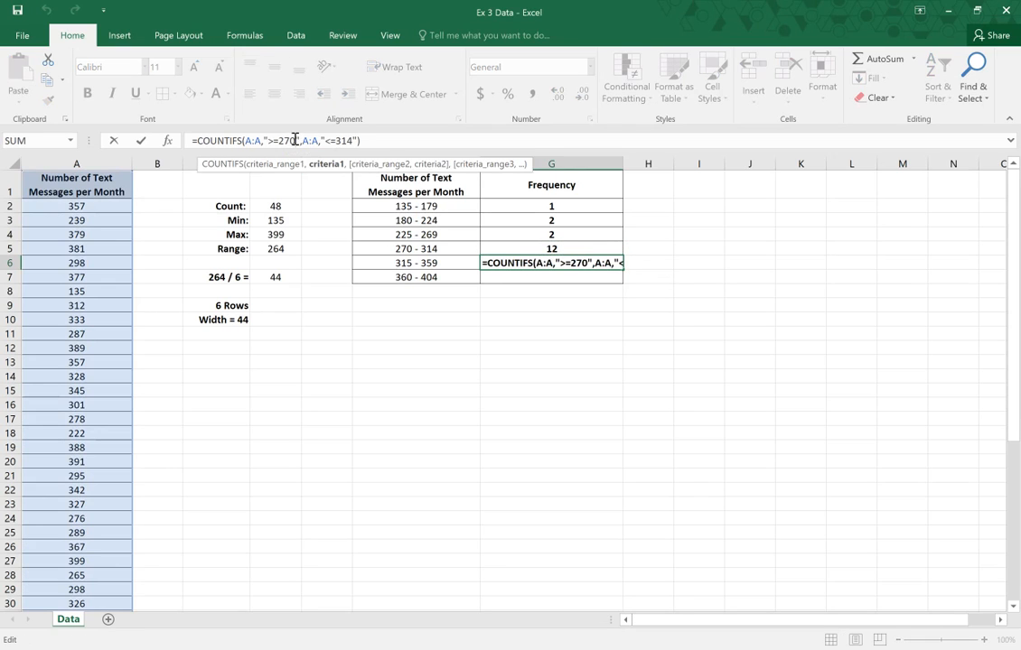
key(BackSpace)
key(BackSpace)
key(BackSpace)
text(315)
Change the second criterion of the G6 formula to "<=359" and enter the formula
click(350, 140)
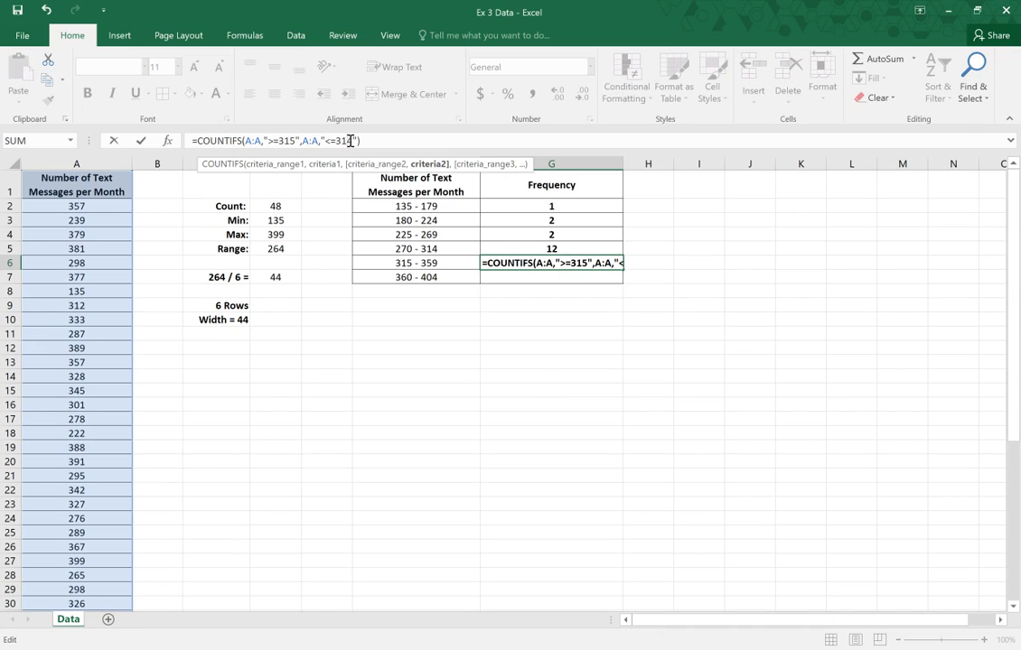
key(BackSpace)
text(5)
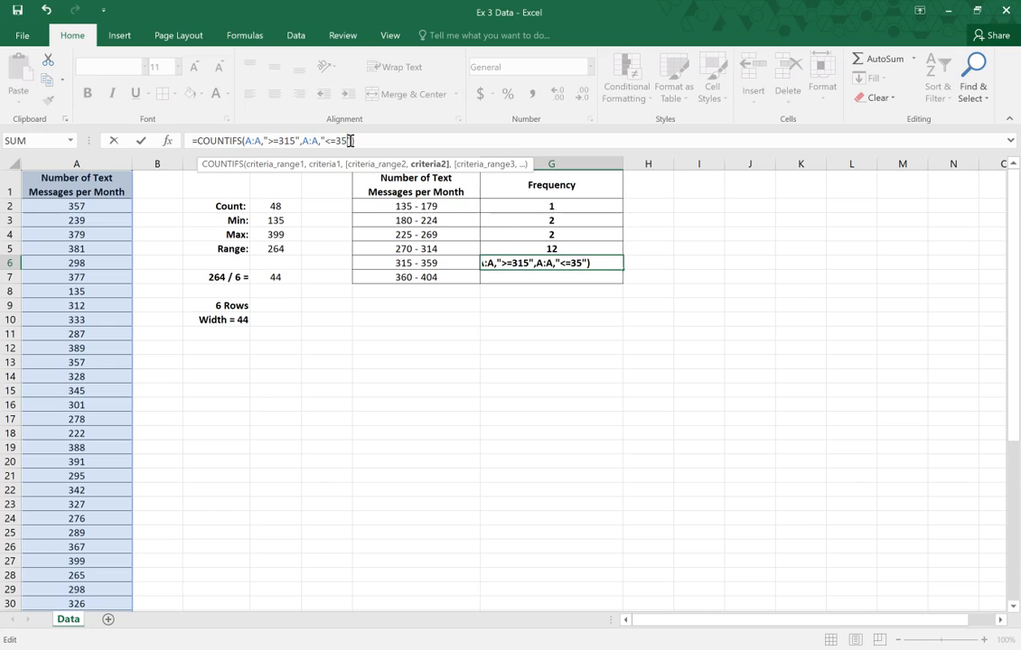
text(9)
key(Return)
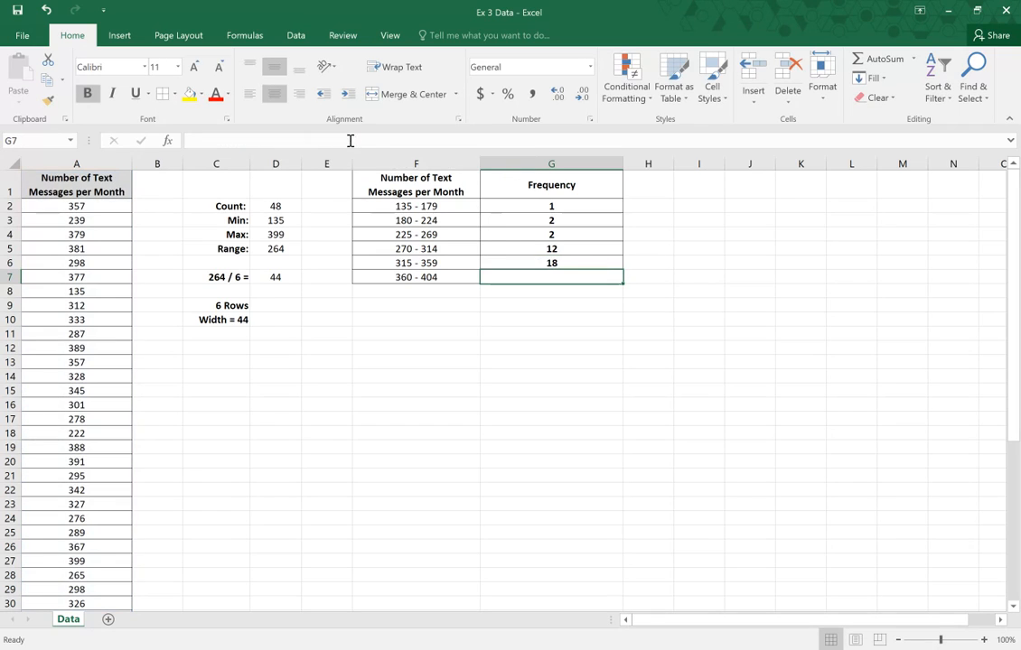
Copy the COUNTIFS formula from G6 into G7 and change its first criterion to ">=360"
click(560, 263)
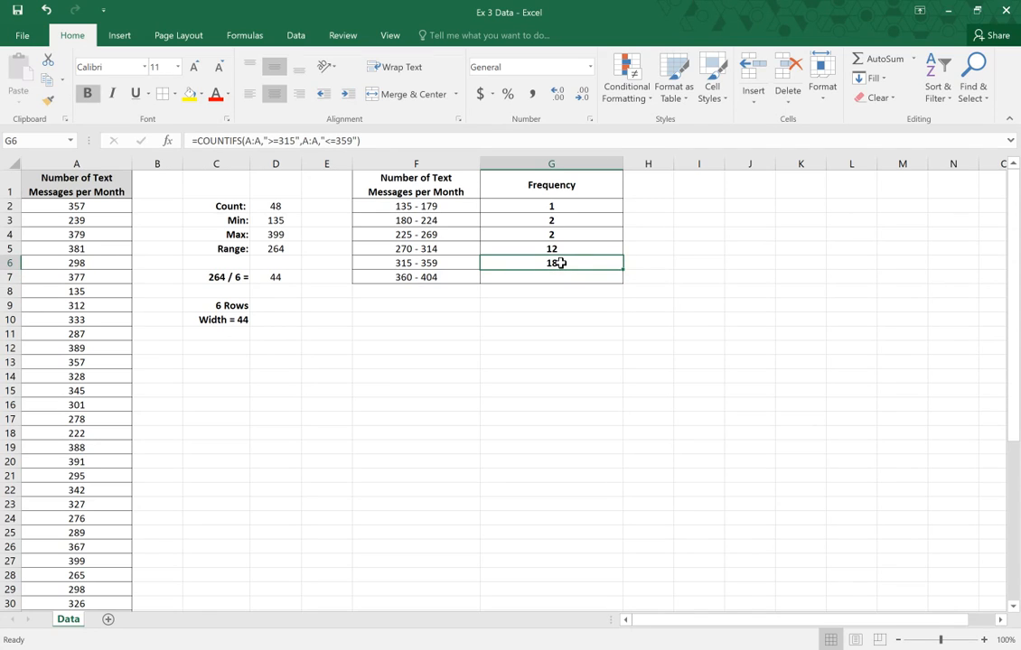
key(ctrl+c)
click(560, 276)
key(ctrl+v)
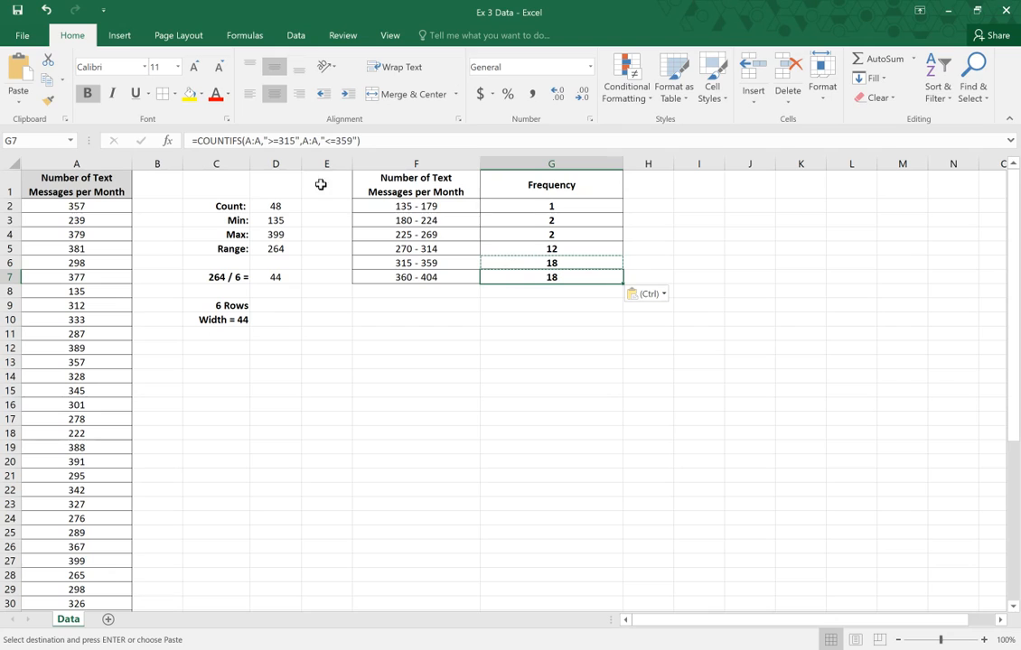
click(294, 143)
key(BackSpace)
key(BackSpace)
text(6)
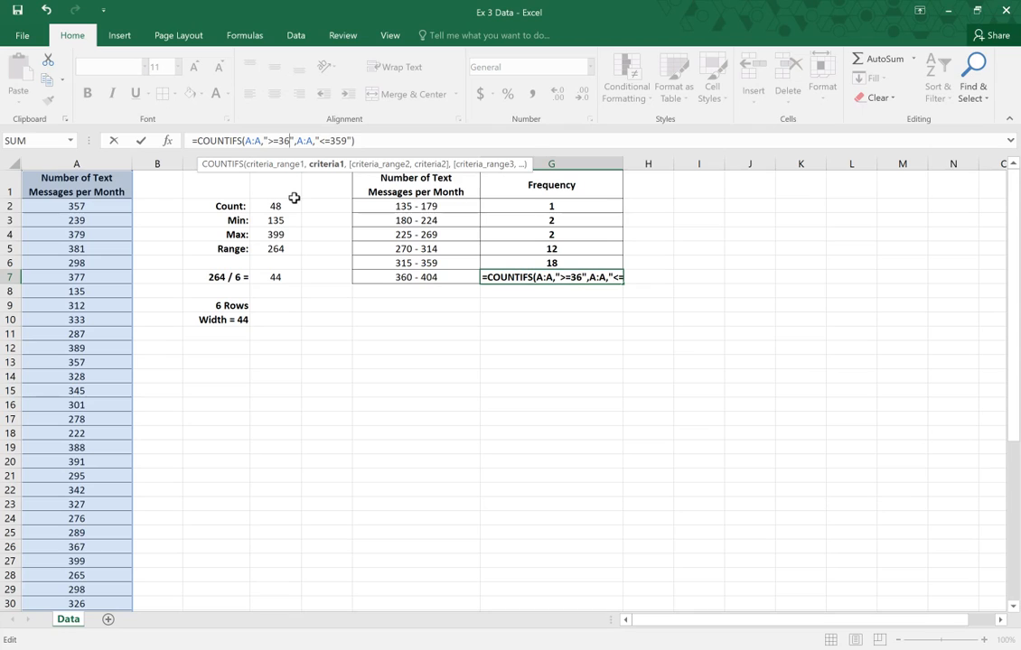
text(0)
Change the second criterion of the G7 formula to "<=404" and enter the formula
click(354, 141)
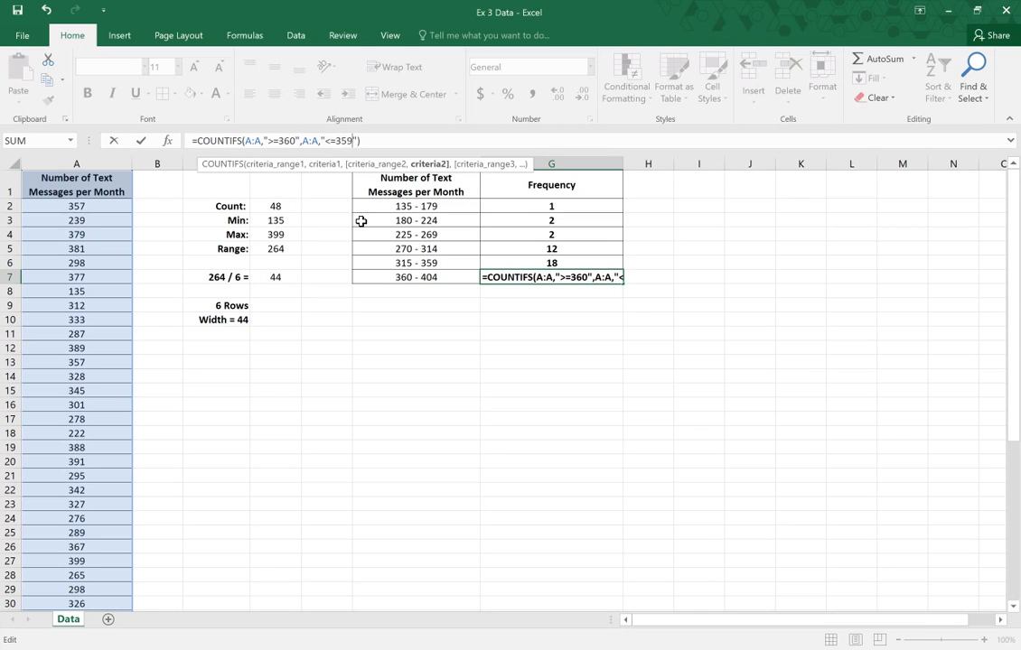
key(BackSpace)
key(BackSpace)
key(BackSpace)
text(404)
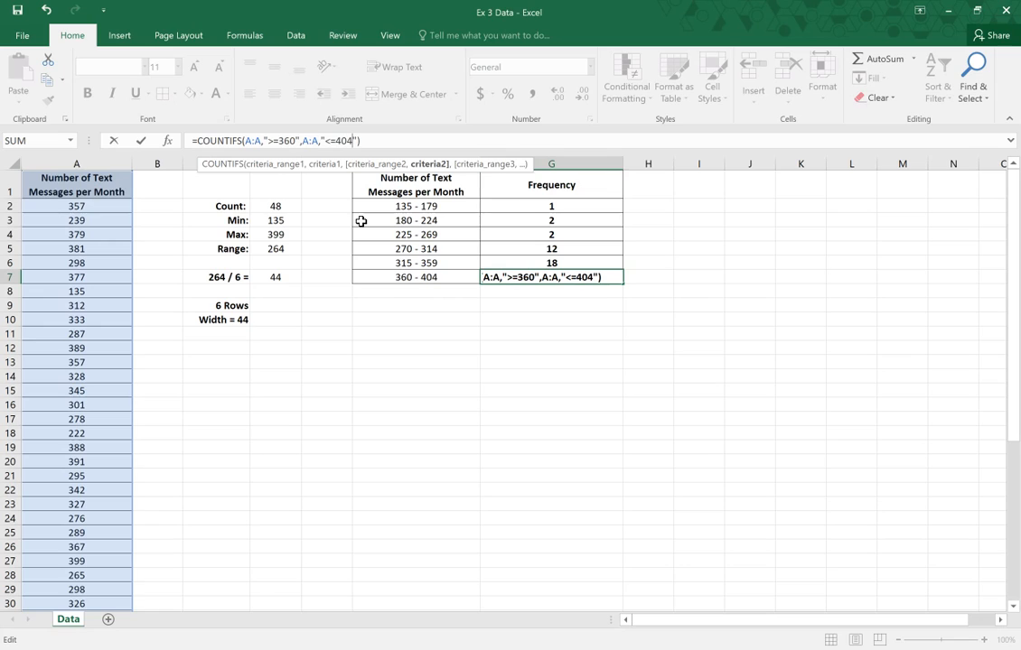
key(Return)
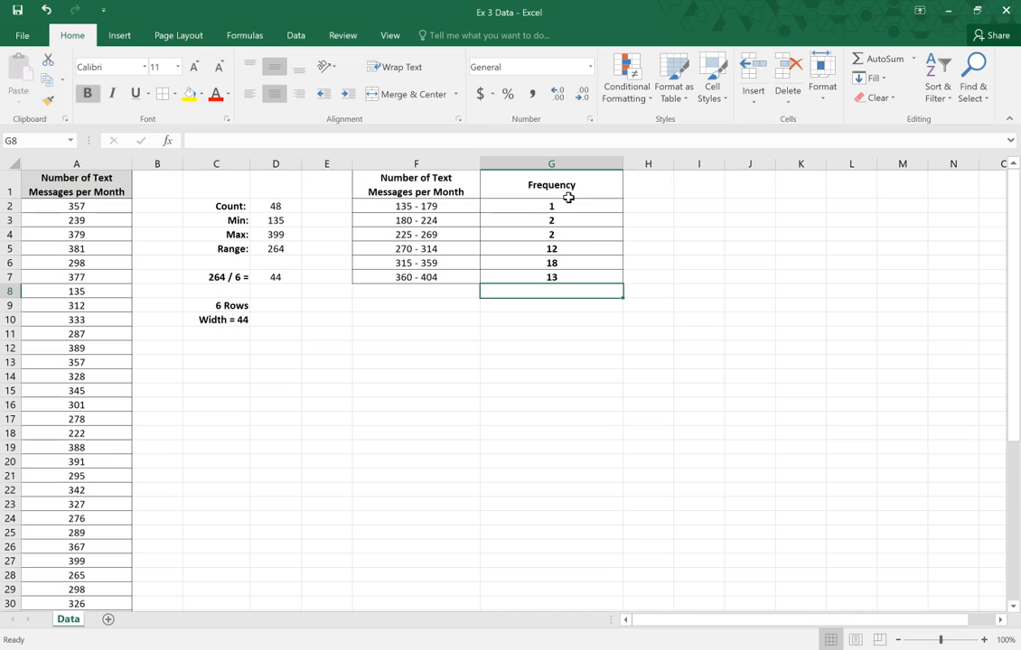
Total the frequencies in G2:G7 with an AutoSum formula in G8
click(274, 206)
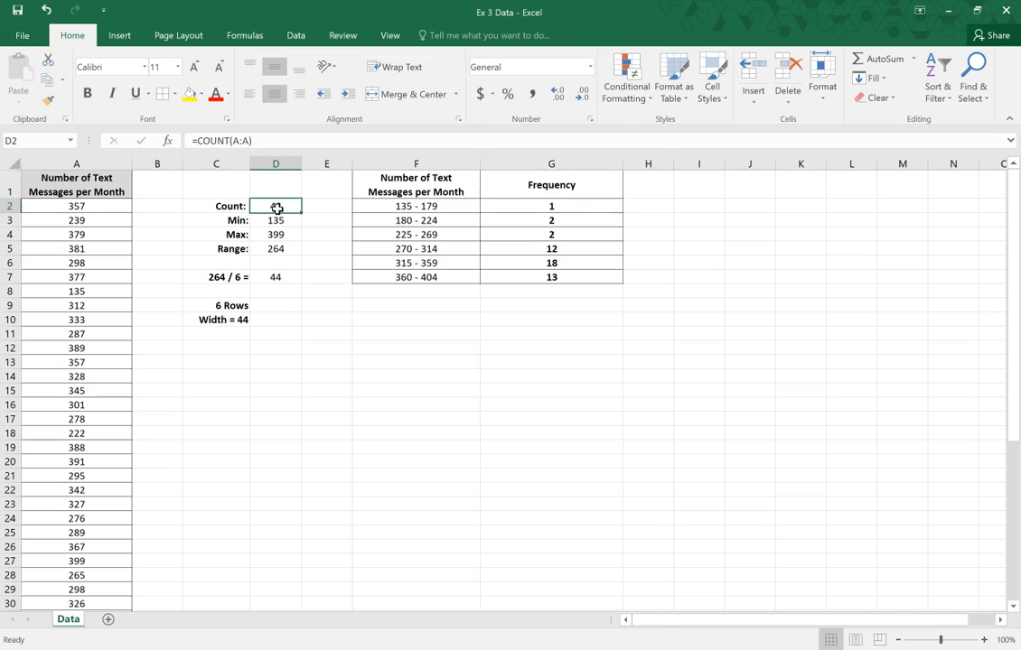
click(558, 291)
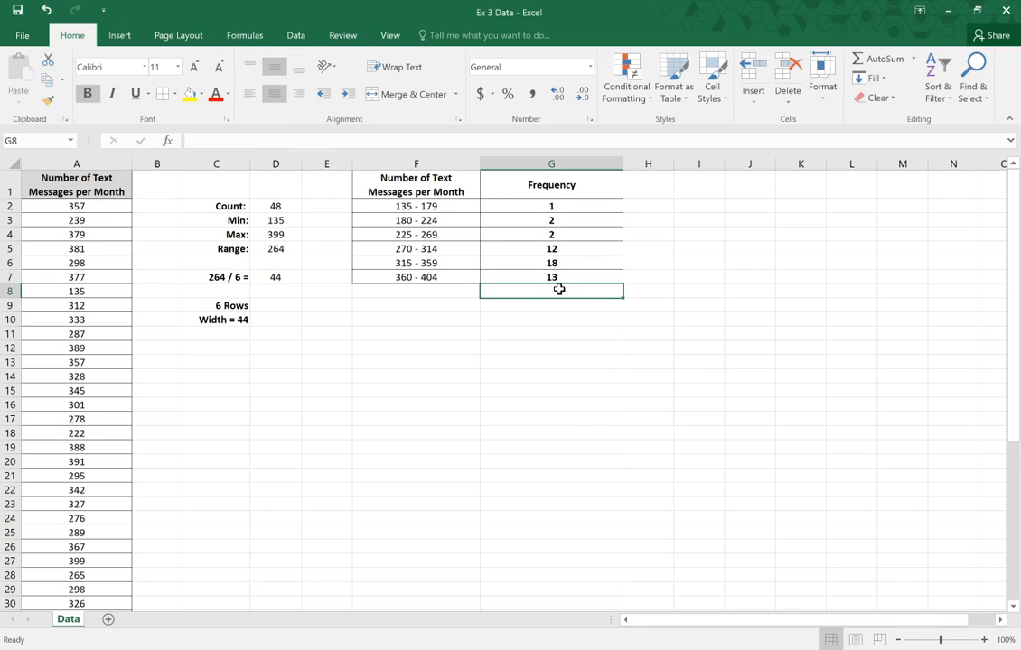
right_click(560, 289)
click(531, 291)
click(884, 60)
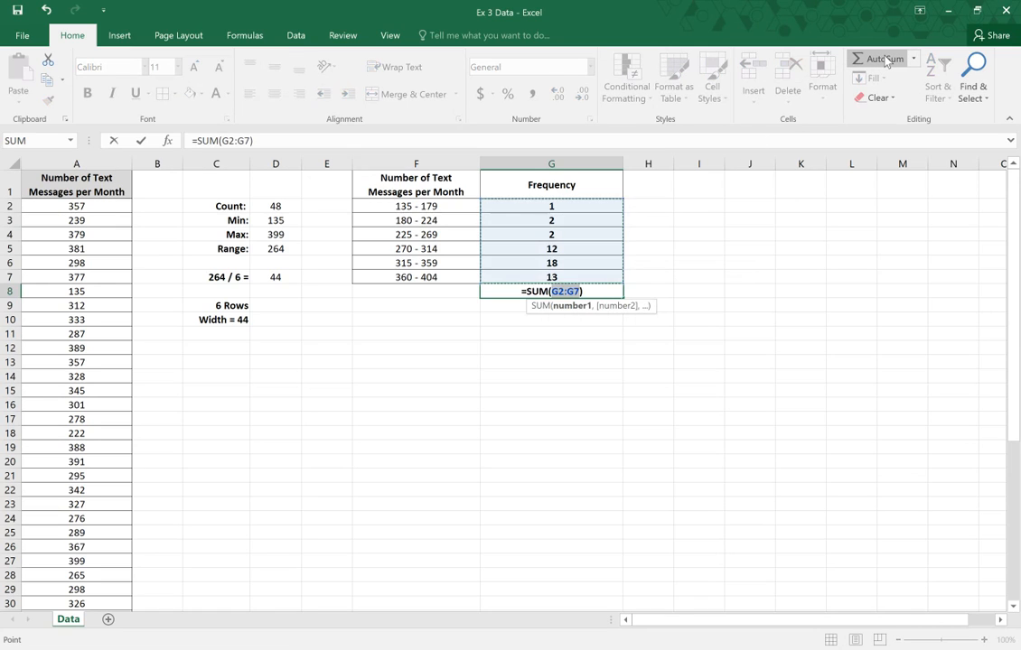
click(885, 60)
key(Return)
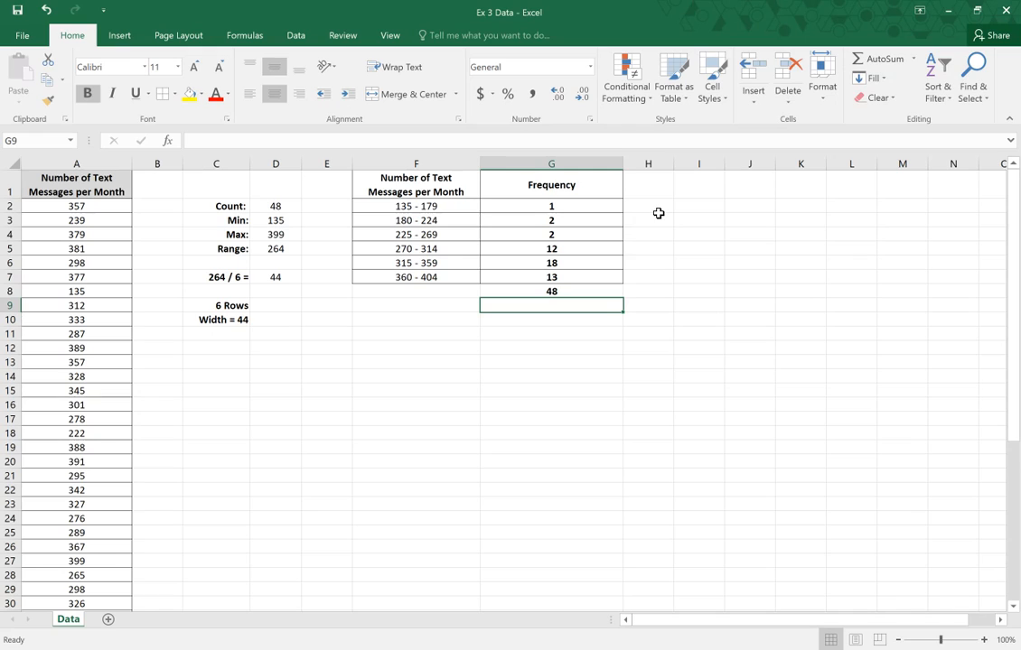
Highlight the frequency total in G8 and the data count in D2 with yellow fill
click(584, 295)
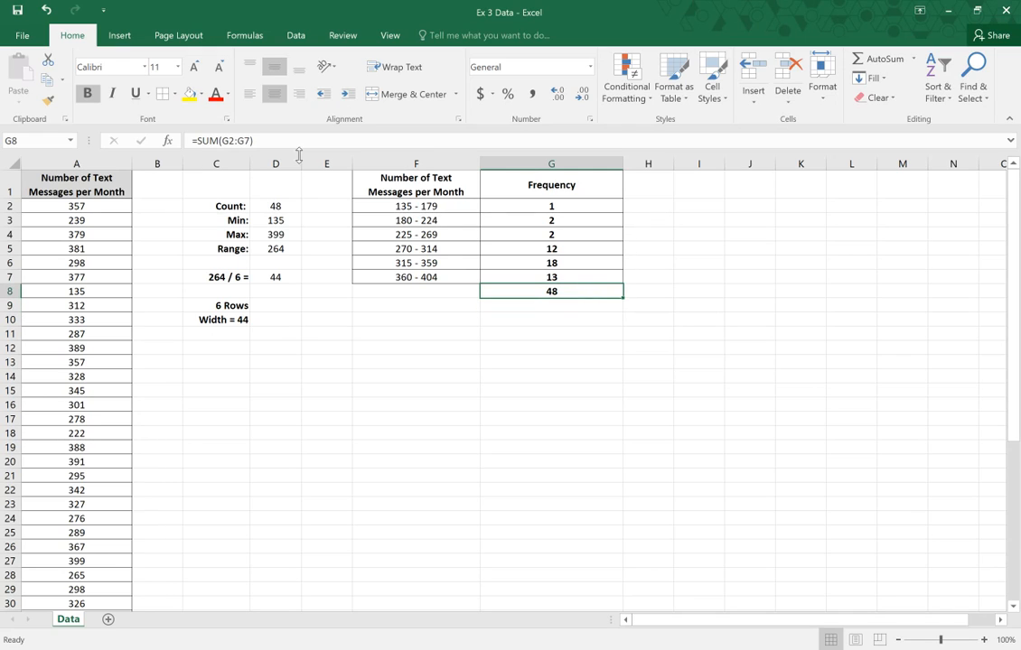
click(191, 94)
click(542, 320)
click(536, 360)
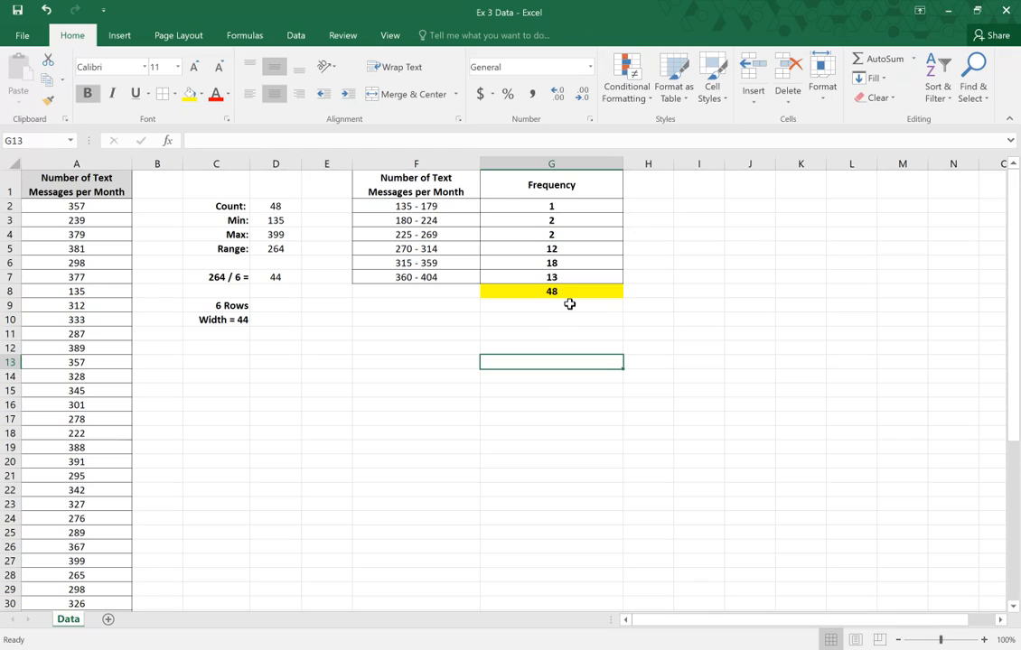
click(275, 206)
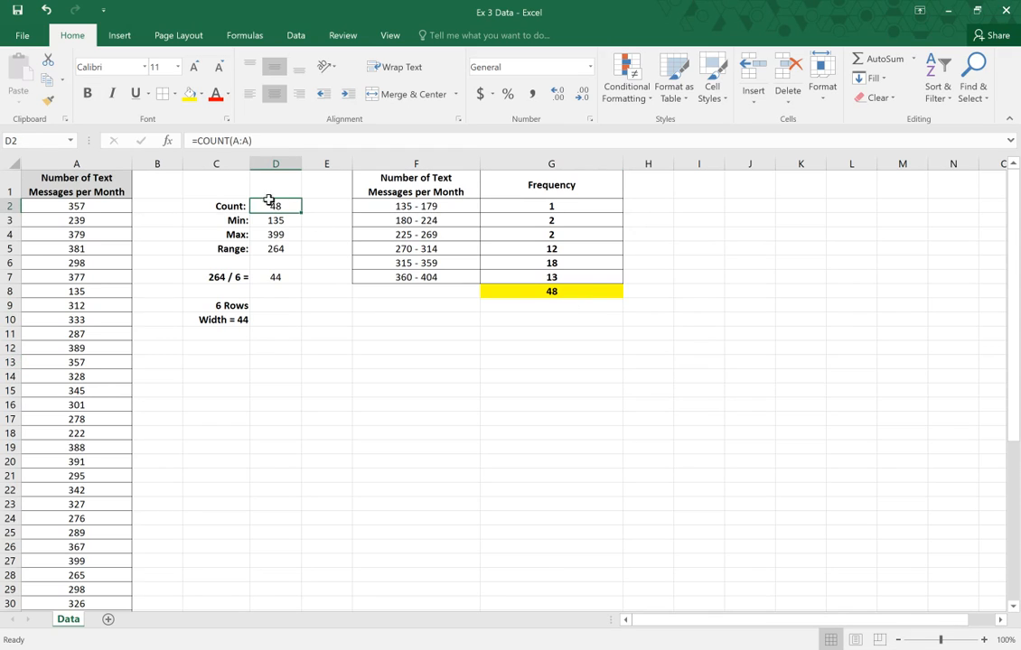
click(191, 94)
click(508, 378)
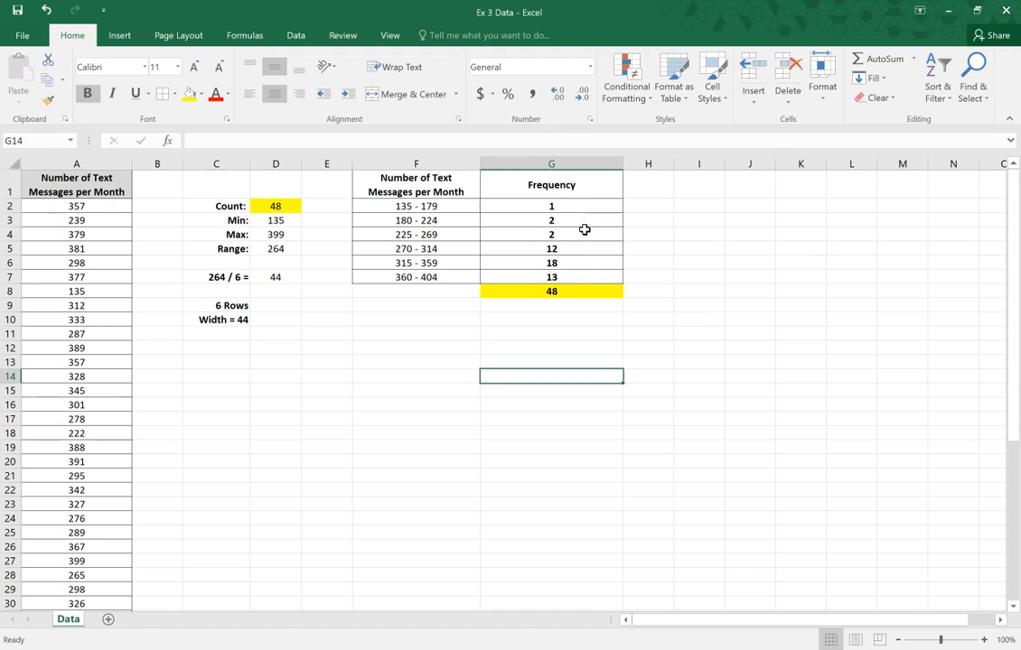
Fill the frequency table's header cells F1:G1 with light gray to match the header in A1
drag(502, 183, 418, 183)
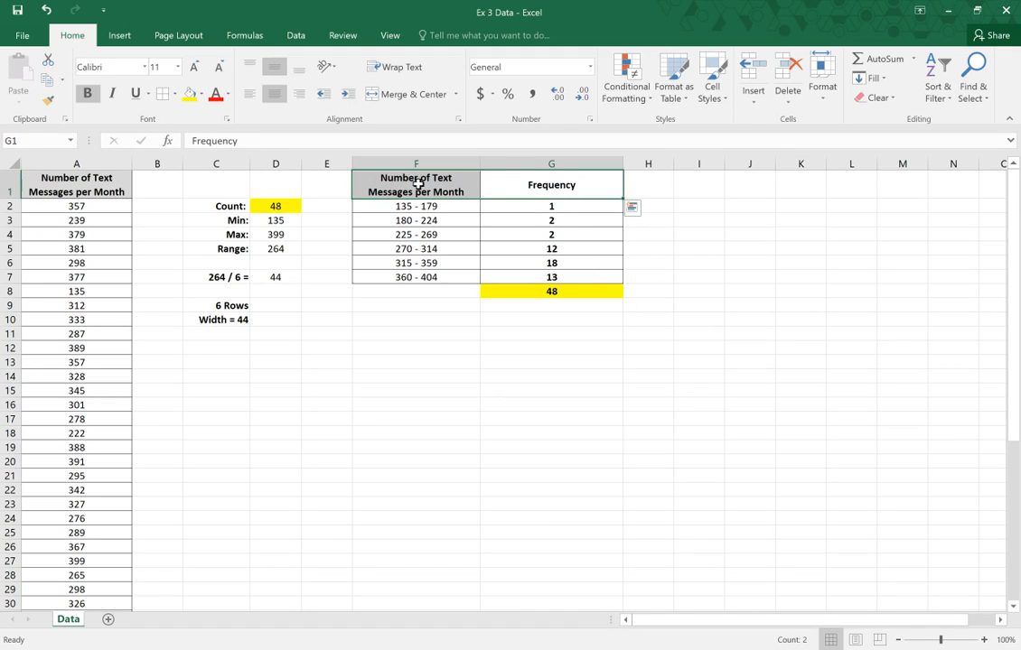
click(204, 102)
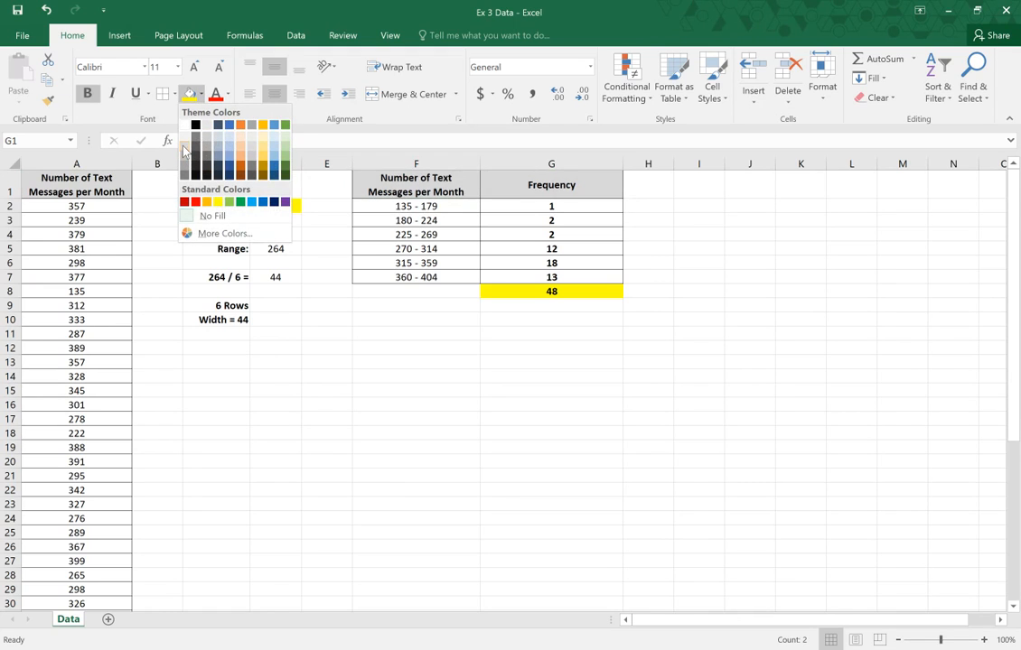
click(188, 137)
Shade the alternating table rows F3:G3, F5:G5 and F7:G7 with a light blue fill
drag(436, 221, 516, 219)
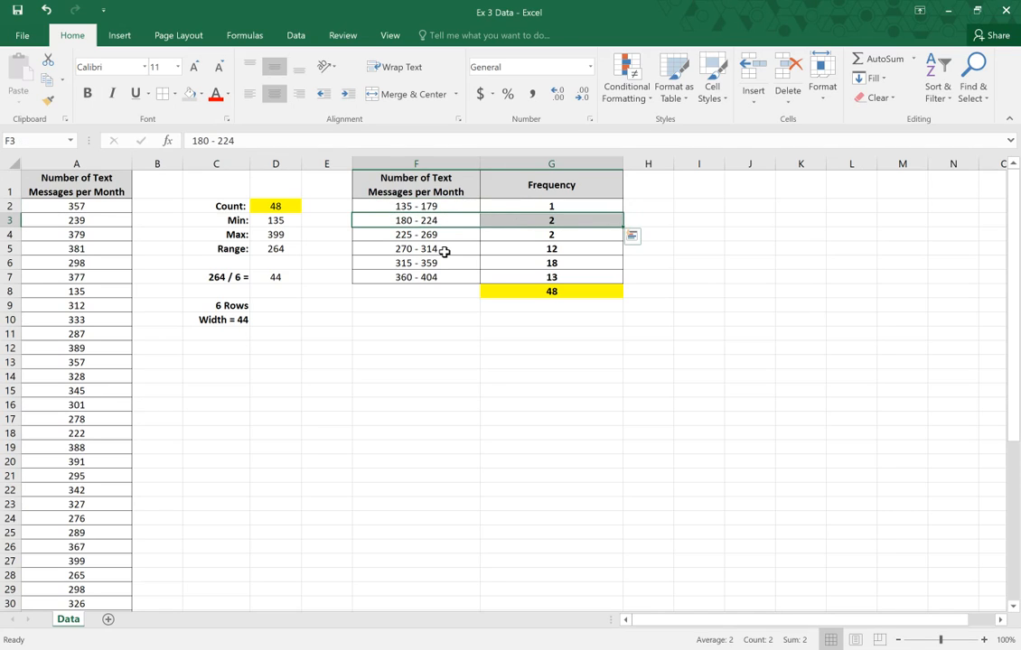
ctrl+drag(444, 251, 485, 248)
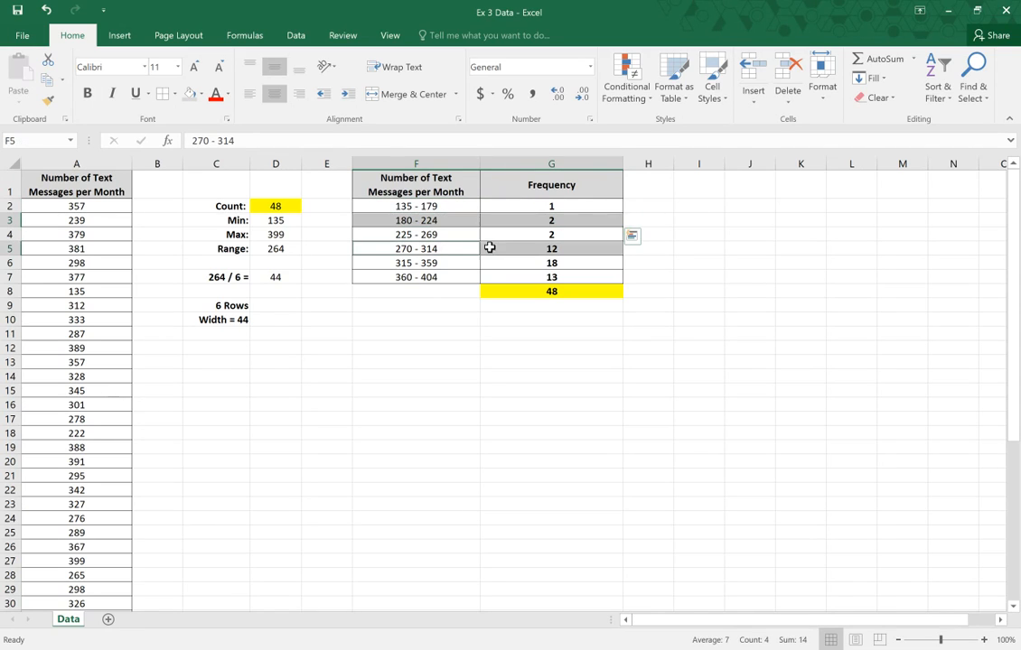
ctrl+click(437, 278)
ctrl+drag(437, 278, 497, 274)
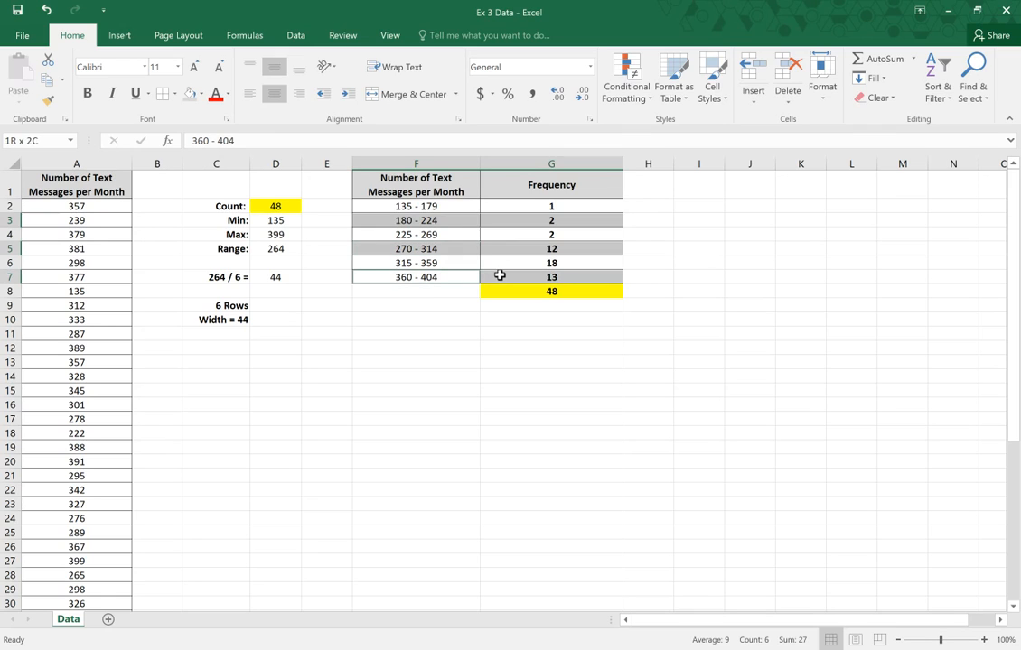
click(202, 93)
click(258, 134)
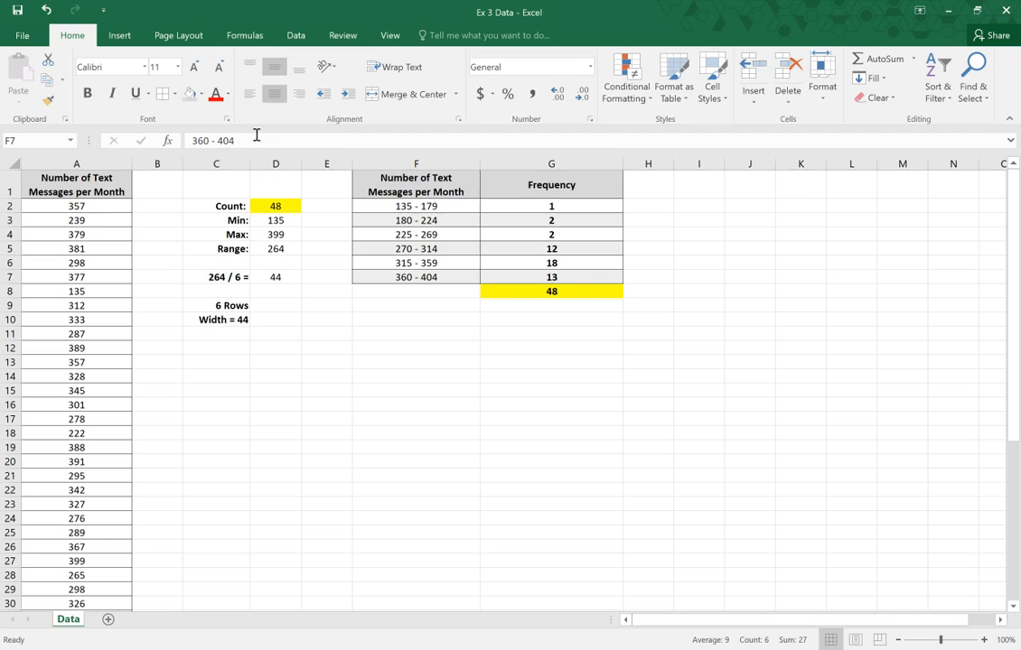
click(201, 94)
click(276, 145)
click(601, 287)
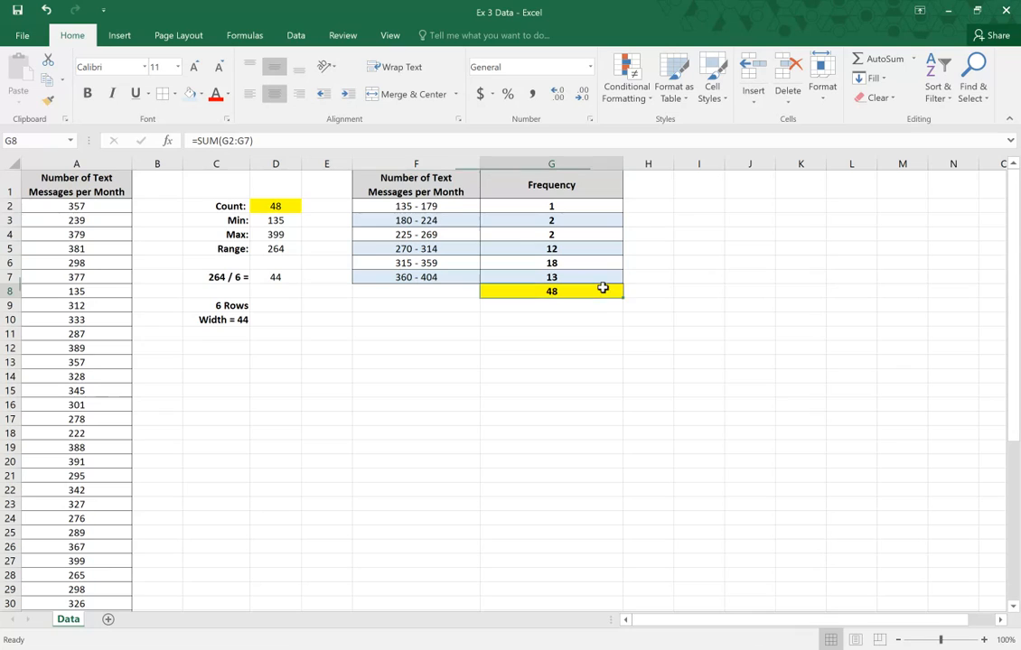
Copy the frequency table F1:G7, without the total, and paste the copy starting at F17
drag(404, 182, 552, 271)
key(ctrl+c)
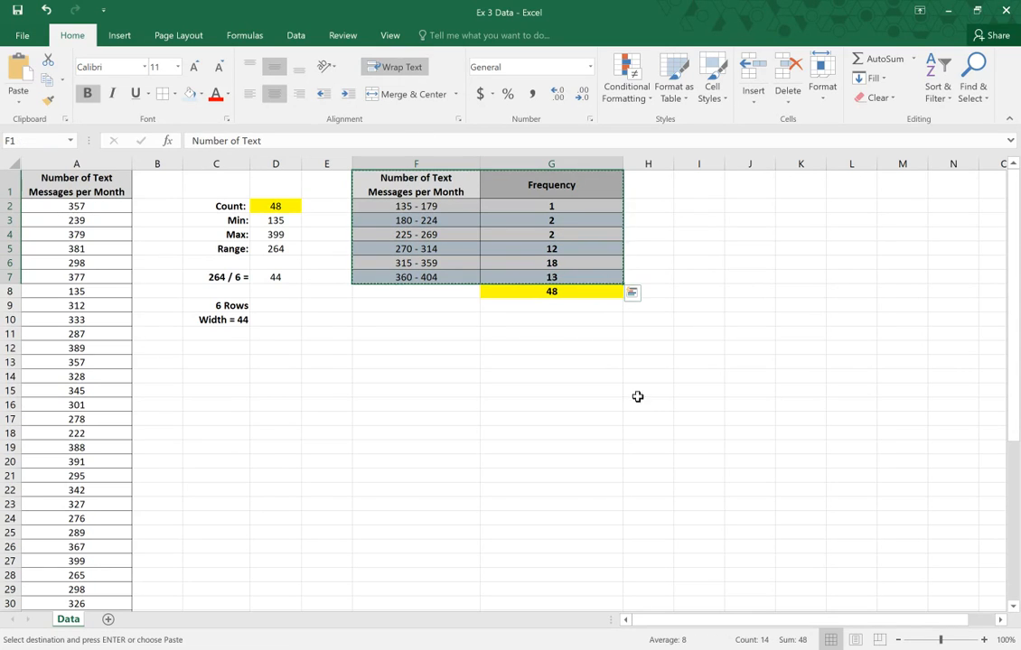
click(457, 415)
key(ctrl+v)
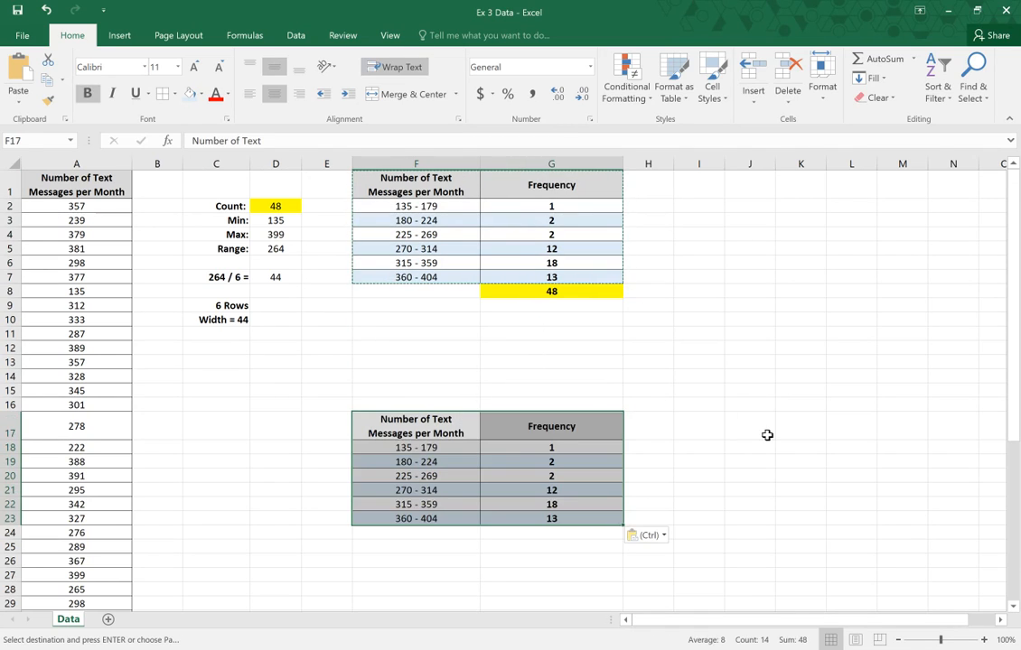
click(766, 436)
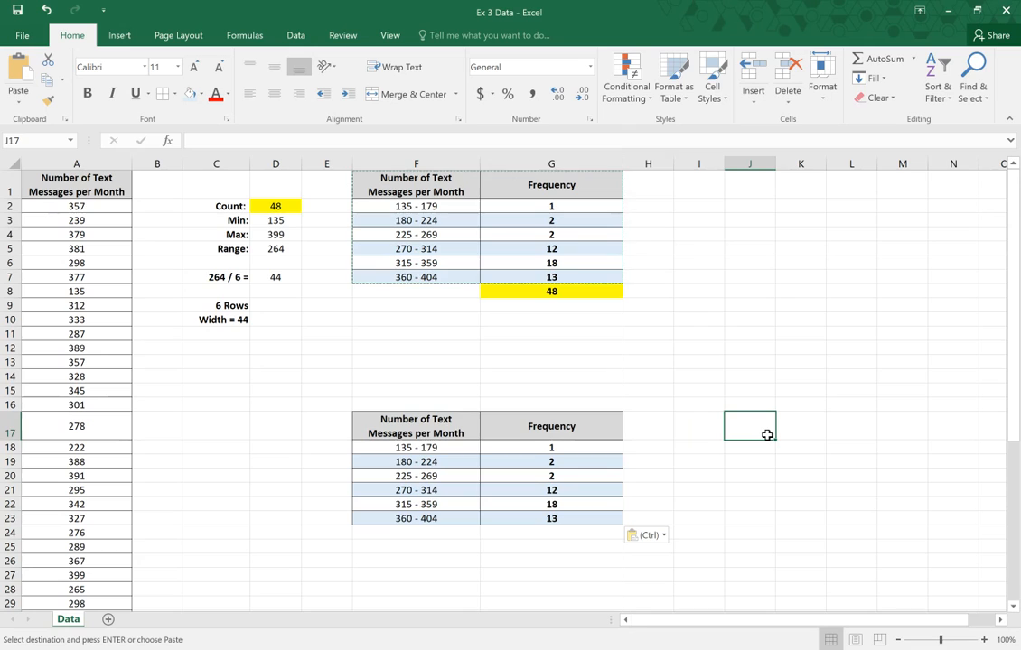